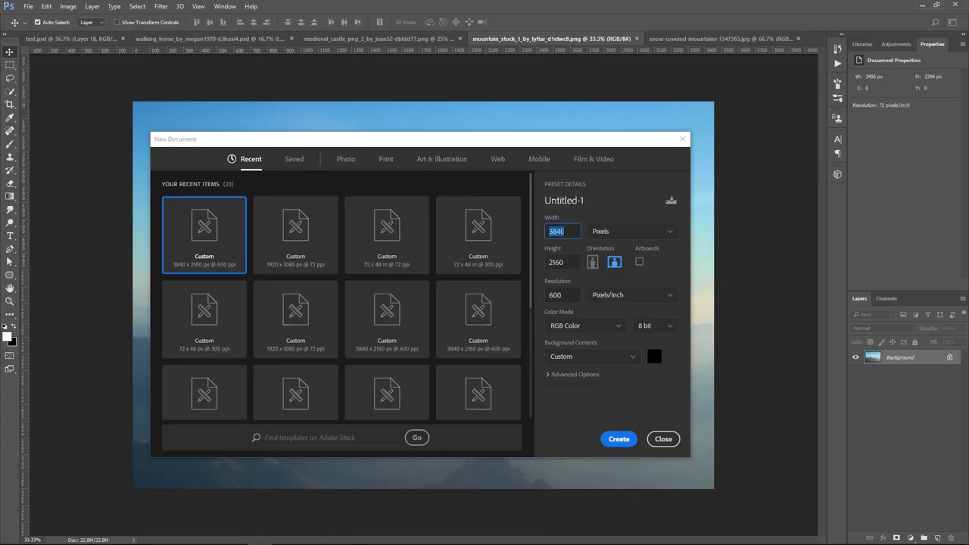
- Set the resolution to 600 and create the black 3840 × 2160 document
key(Tab)
click(570, 295)
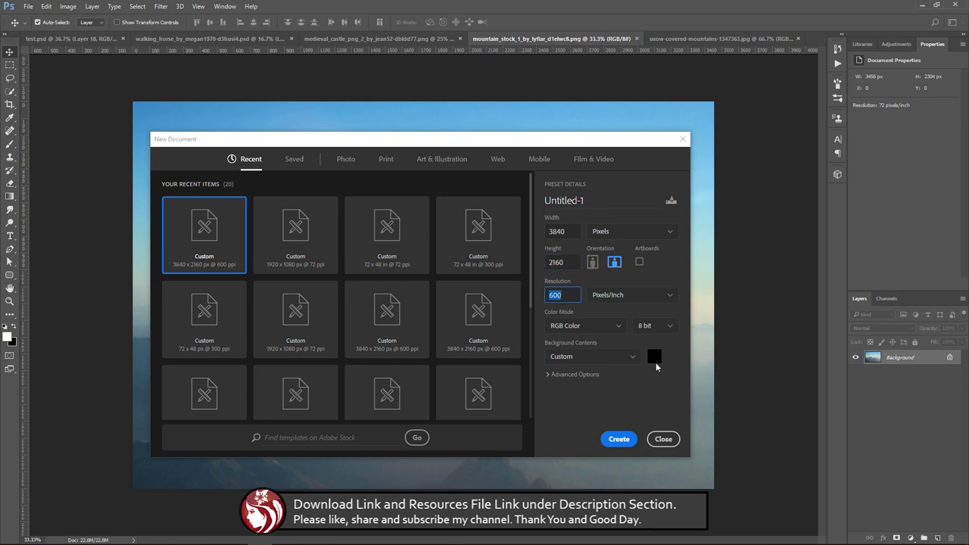
click(619, 444)
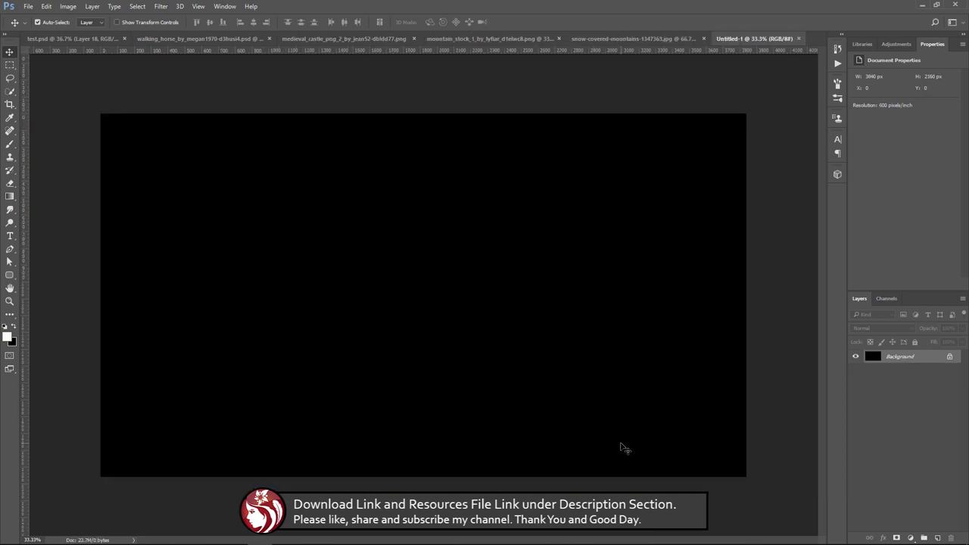
- Drag the mountain_stock photo into Untitled-1 and flip it horizontally
click(503, 38)
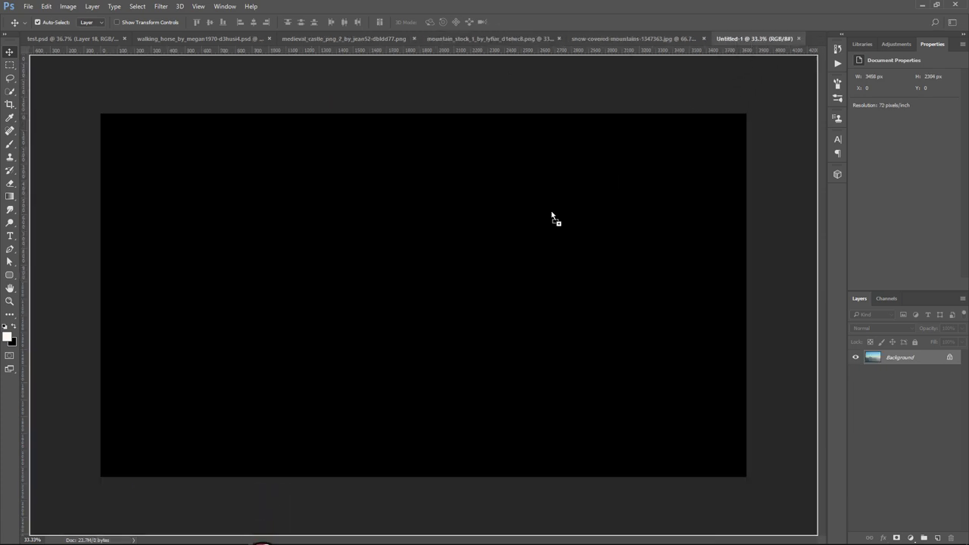
drag(749, 40, 544, 226)
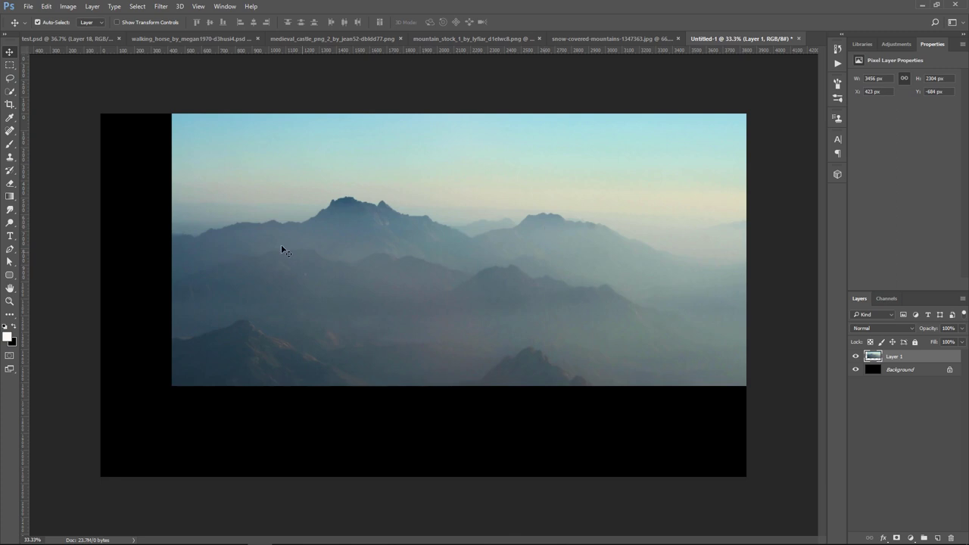
click(46, 6)
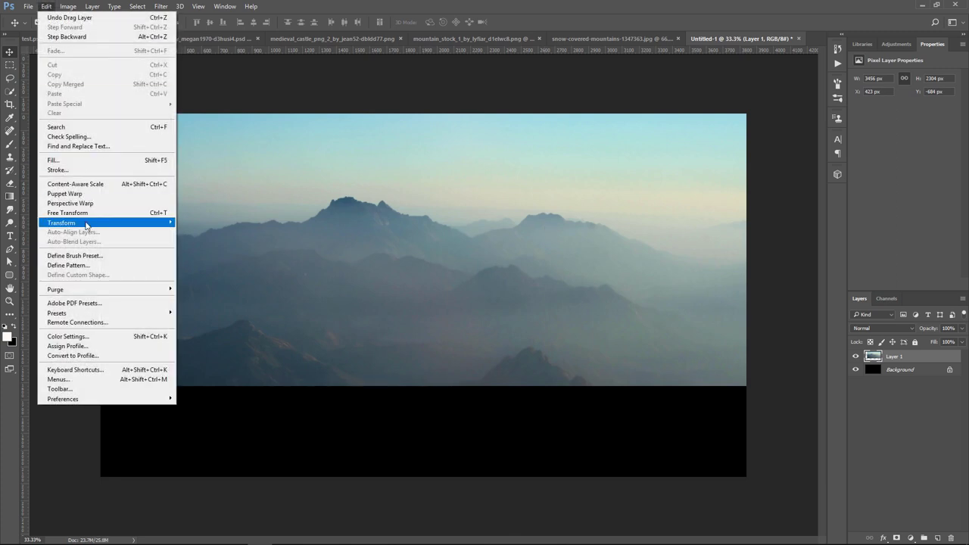
mouse_move(68, 223)
click(228, 331)
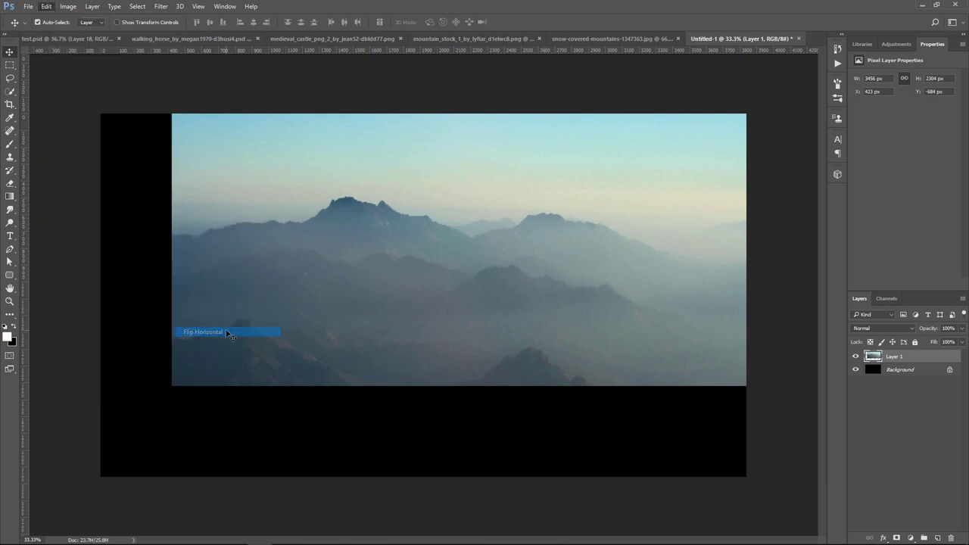
- Scale the mountain layer up to about 129% and lower it over the canvas
key(ctrl+t)
drag(747, 388, 804, 432)
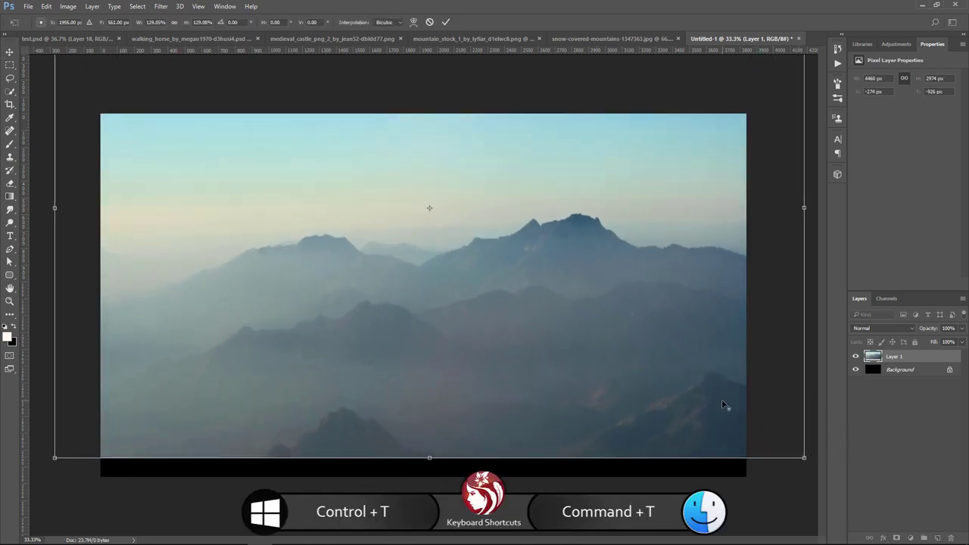
drag(705, 350, 705, 365)
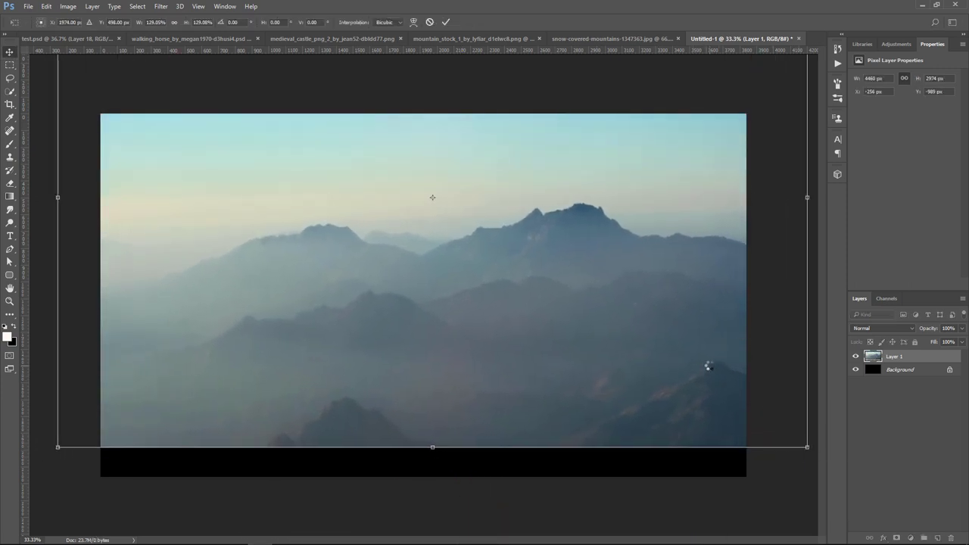
key(Return)
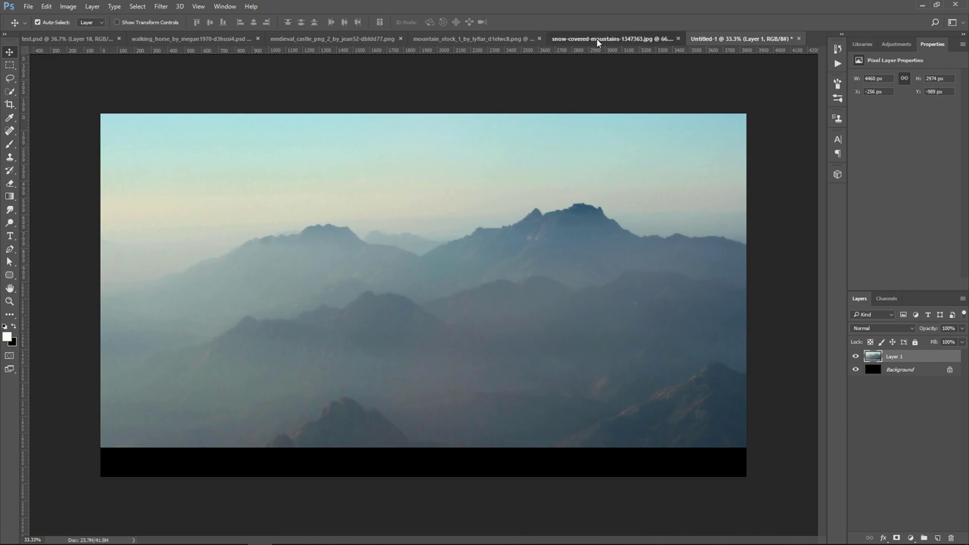
- Bring in the snow-covered-mountains photo as Layer 2, stretched across the canvas width with its top lowered
click(597, 39)
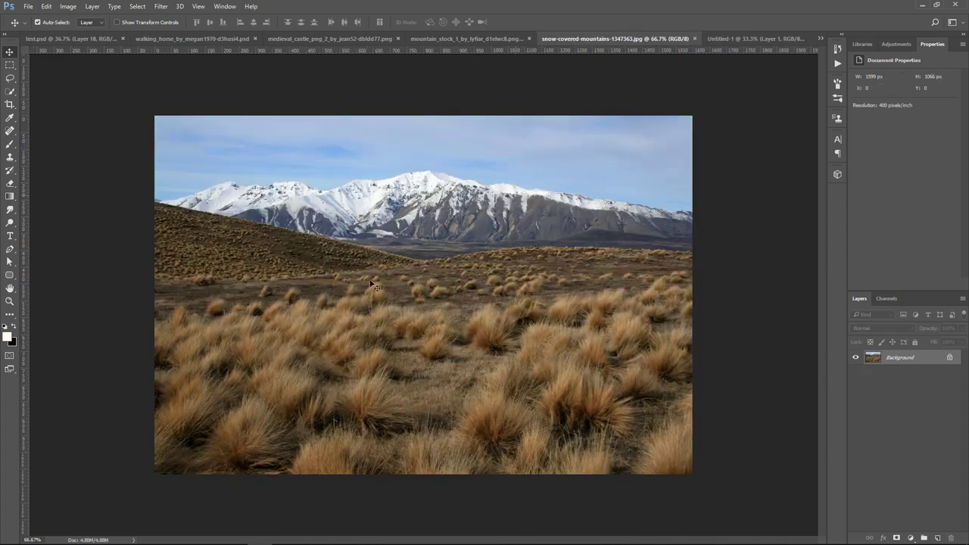
click(726, 39)
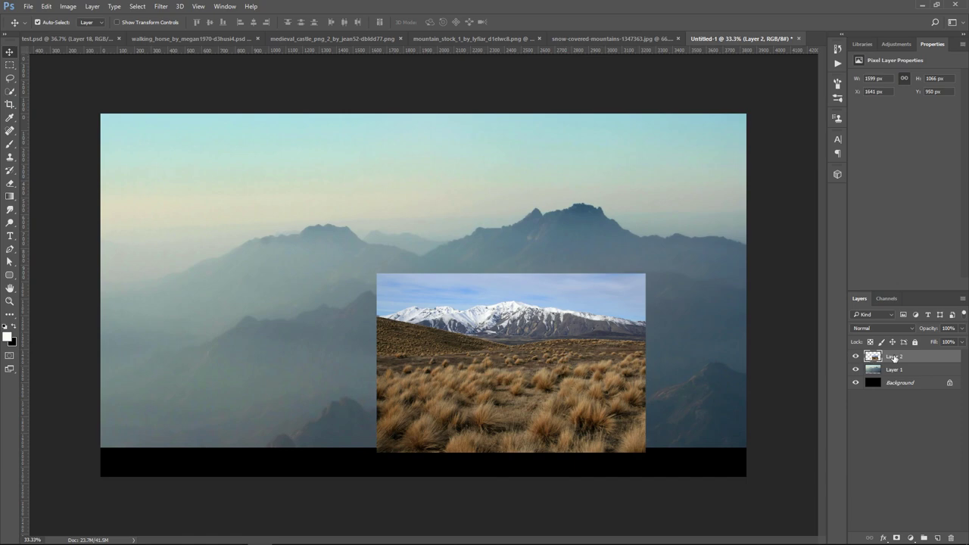
key(ctrl+t)
drag(638, 281, 823, 173)
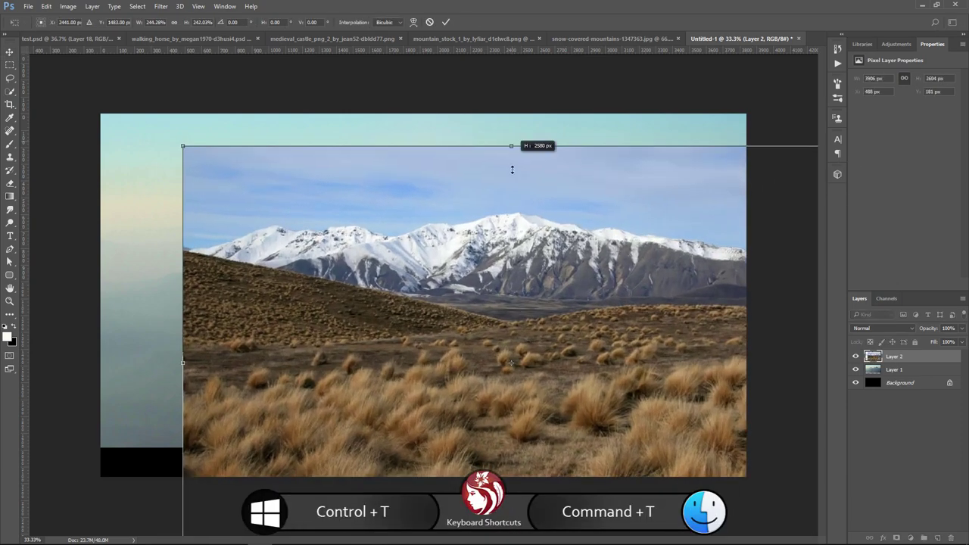
drag(530, 364, 476, 371)
drag(752, 158, 758, 153)
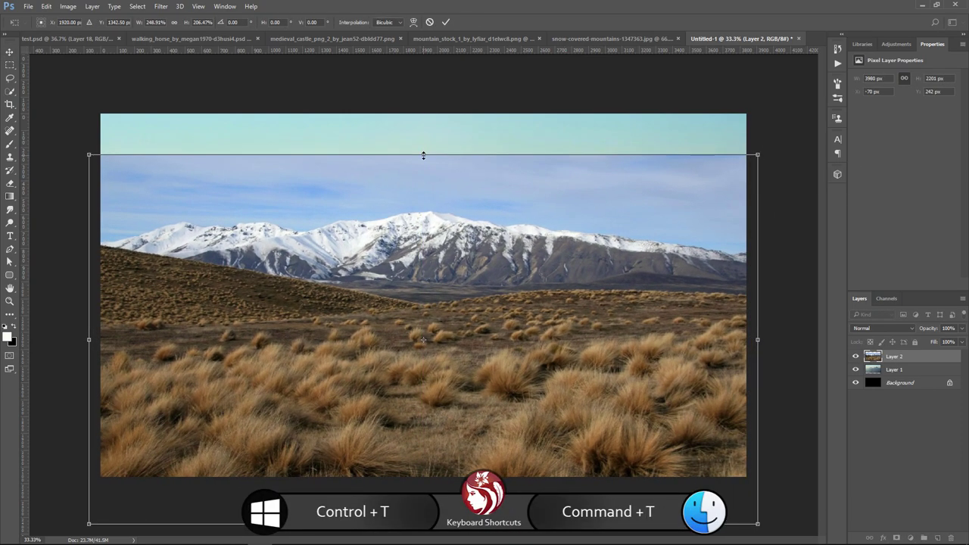
drag(423, 154, 422, 201)
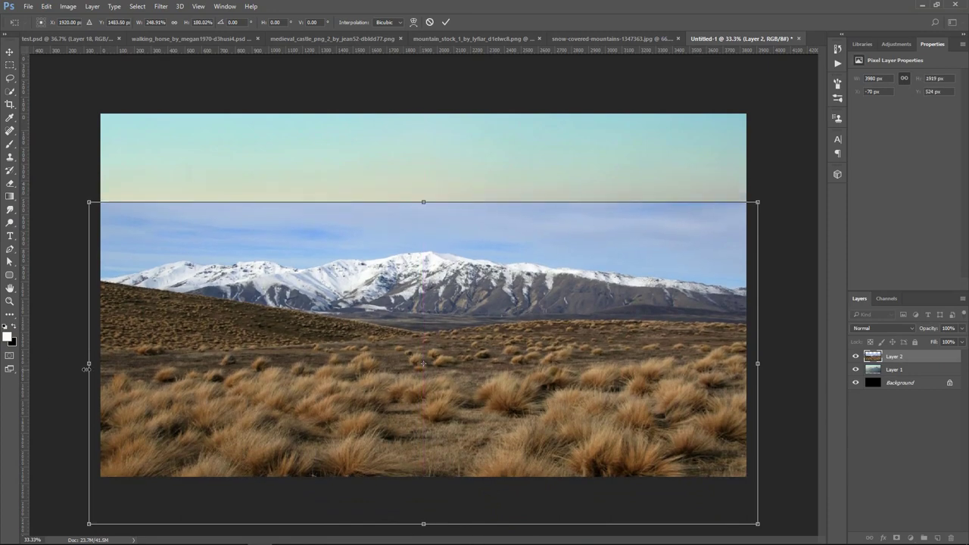
key(Return)
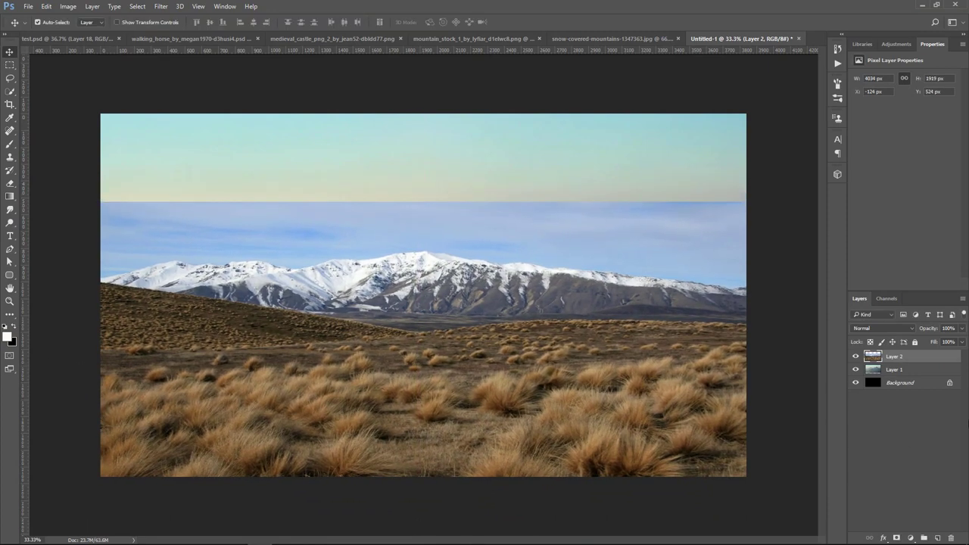
- Add a layer mask to Layer 2 and set up the Gradient tool with black foreground
click(898, 538)
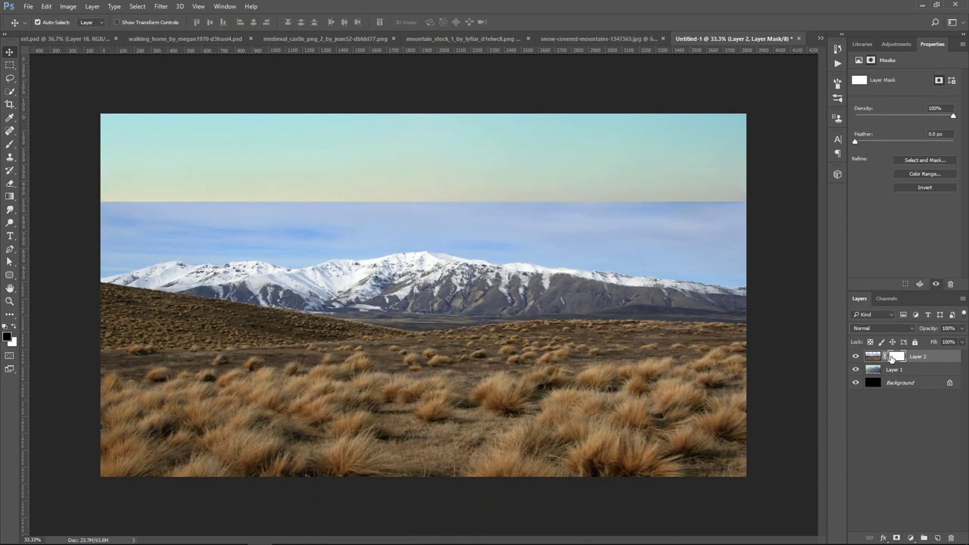
click(11, 198)
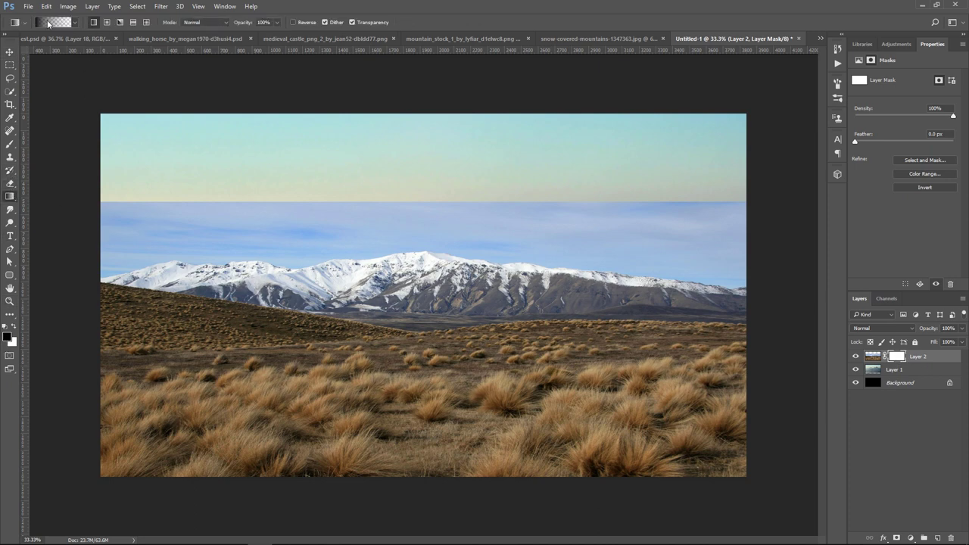
click(7, 339)
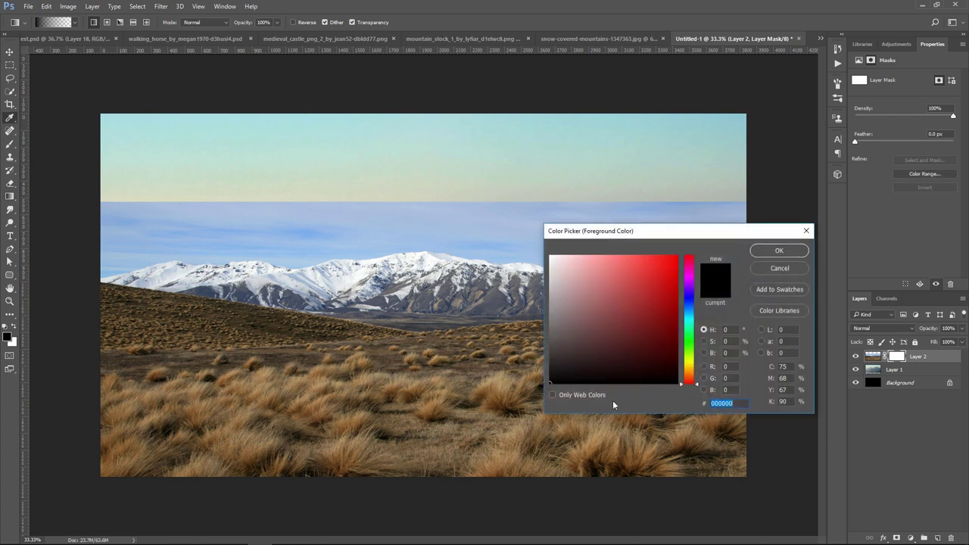
click(779, 250)
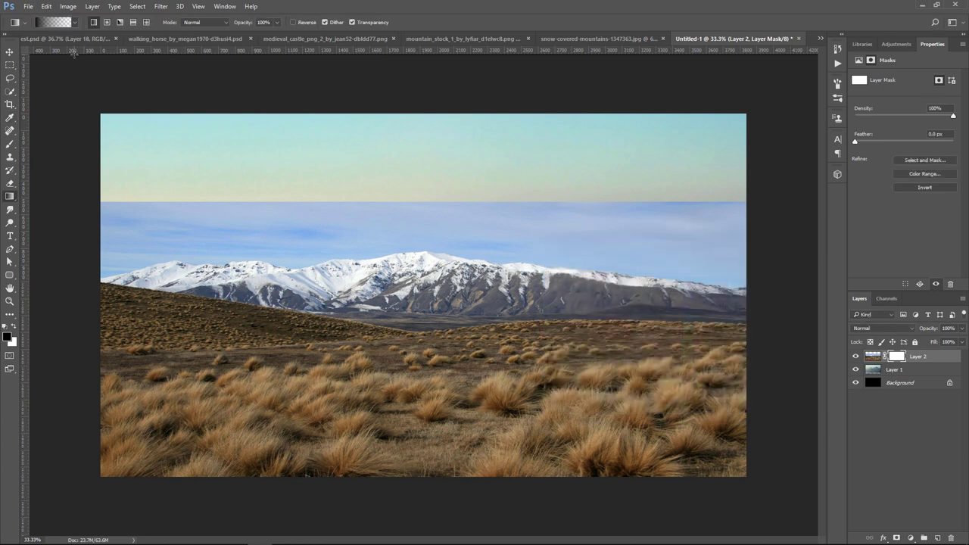
- Drag a vertical Foreground to Transparent gradient on the mask to fade Layer 2's top
click(56, 23)
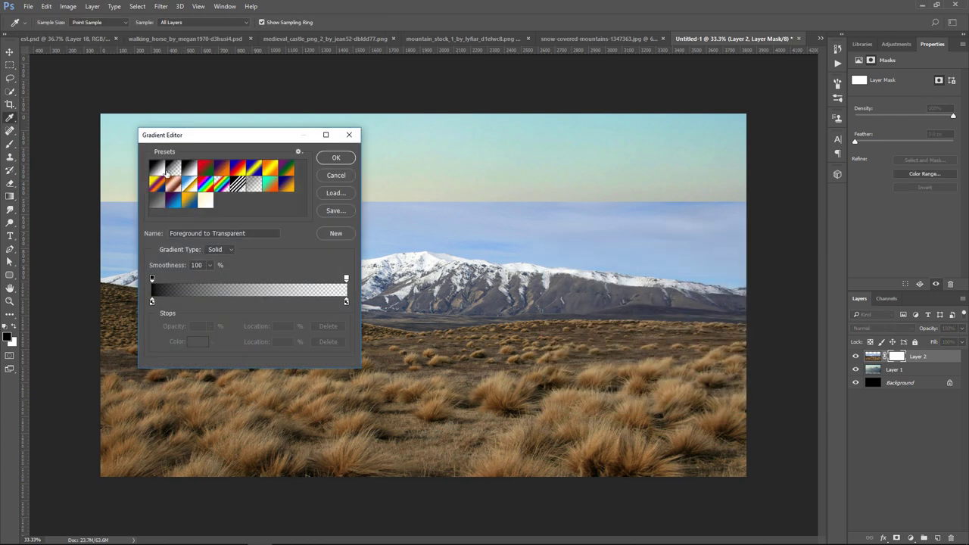
click(335, 158)
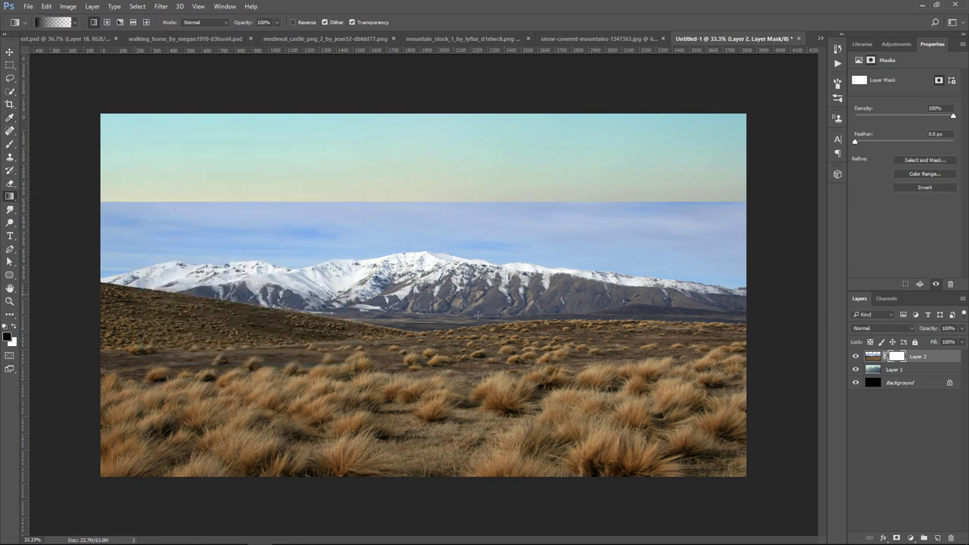
mouse_move(477, 296)
mouse_down()
mouse_move(479, 339)
mouse_move(458, 335)
mouse_move(465, 343)
mouse_up()
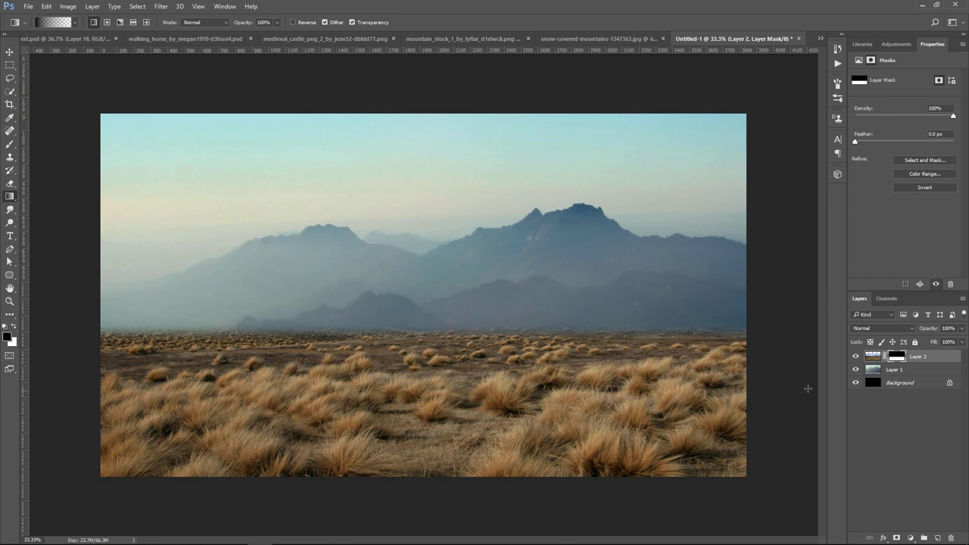
click(916, 372)
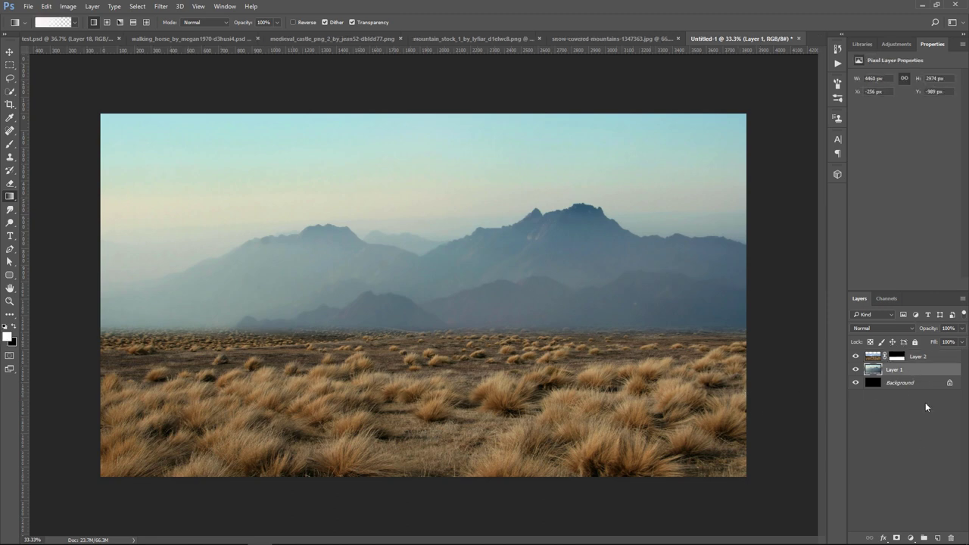
- On a new layer above Layer 1, paint white haze along the left horizon with a 1000 px brush
click(938, 537)
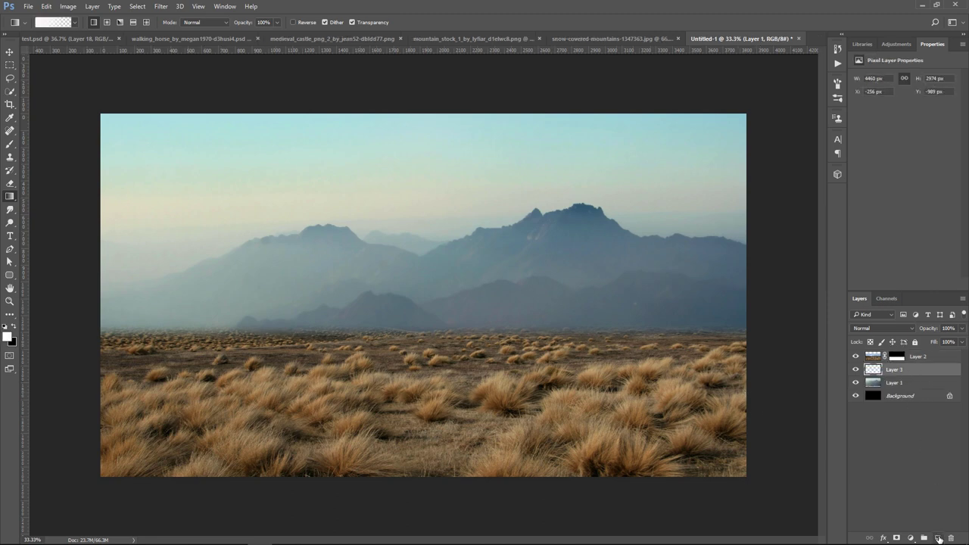
click(10, 143)
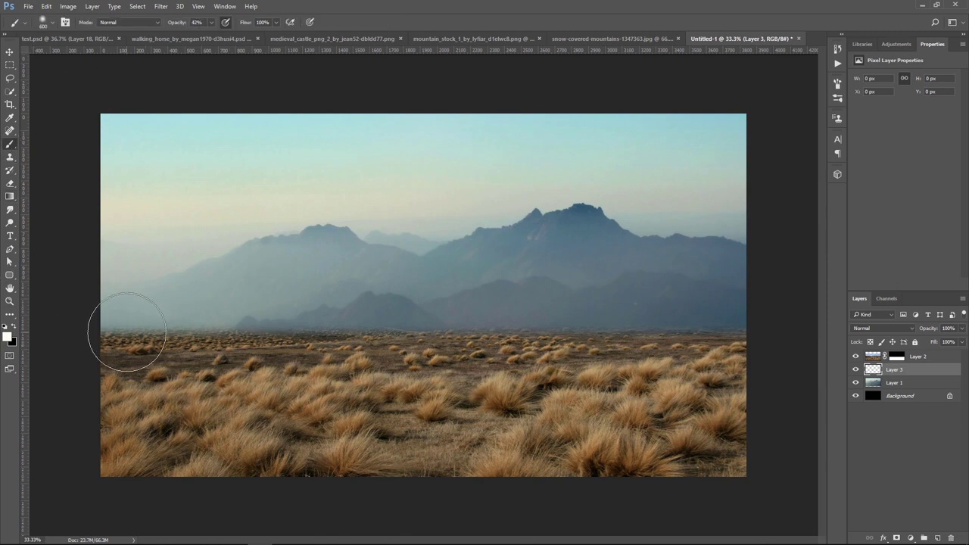
key(bracketright)
key(bracketright)
key(bracketright)
key(bracketright)
drag(130, 326, 477, 318)
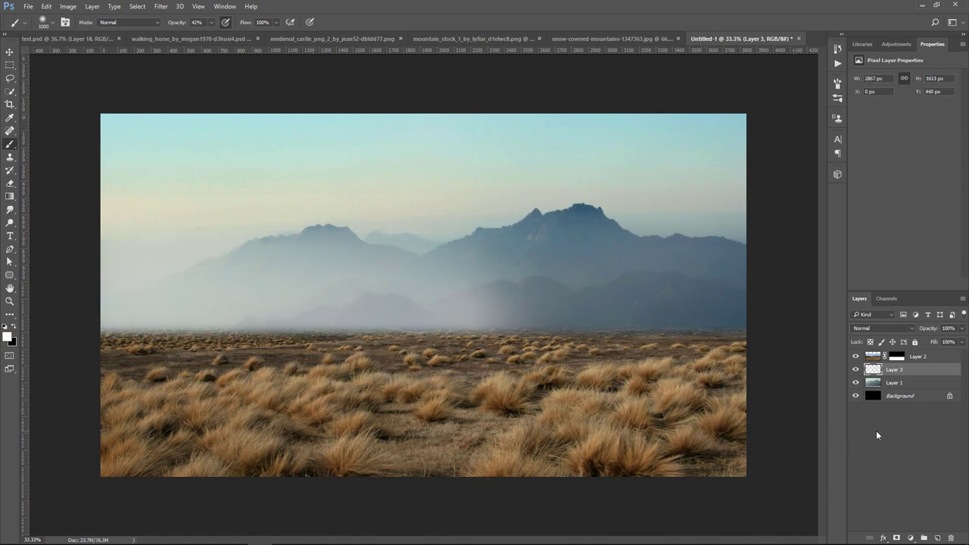
- Add Layer 4 above Layer 2 and paint more white haze along the horizon
click(938, 359)
click(938, 538)
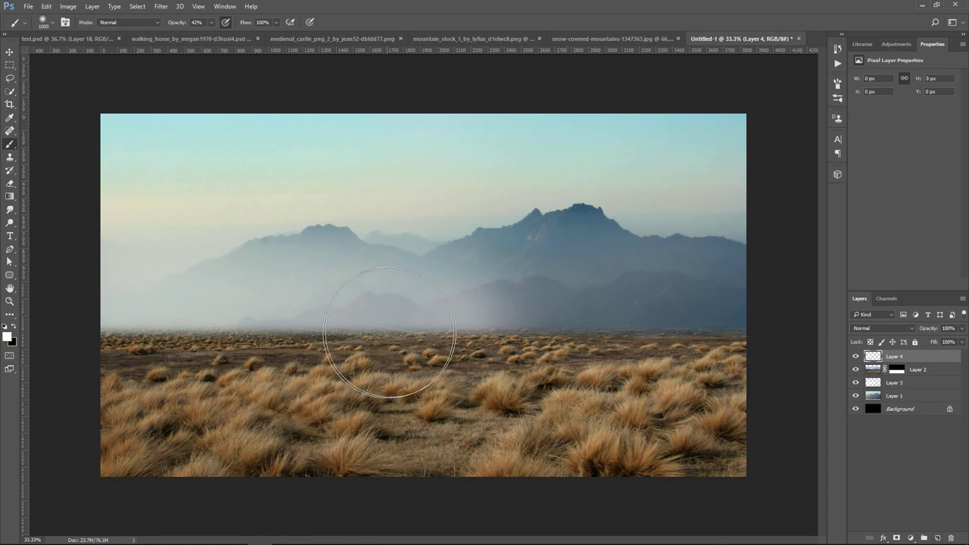
drag(450, 300, 102, 324)
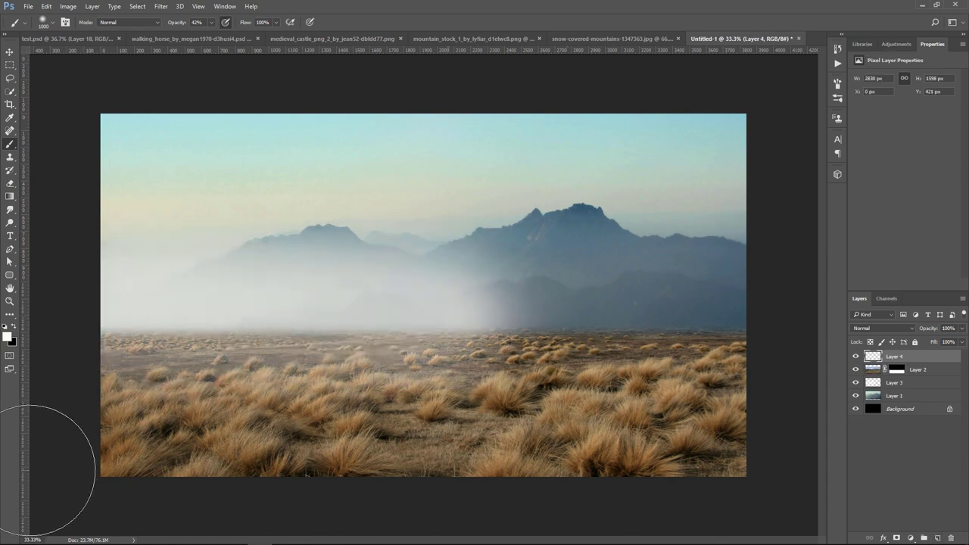
- Transform Layer 4's mist shorter and shift it left
key(ctrl+t)
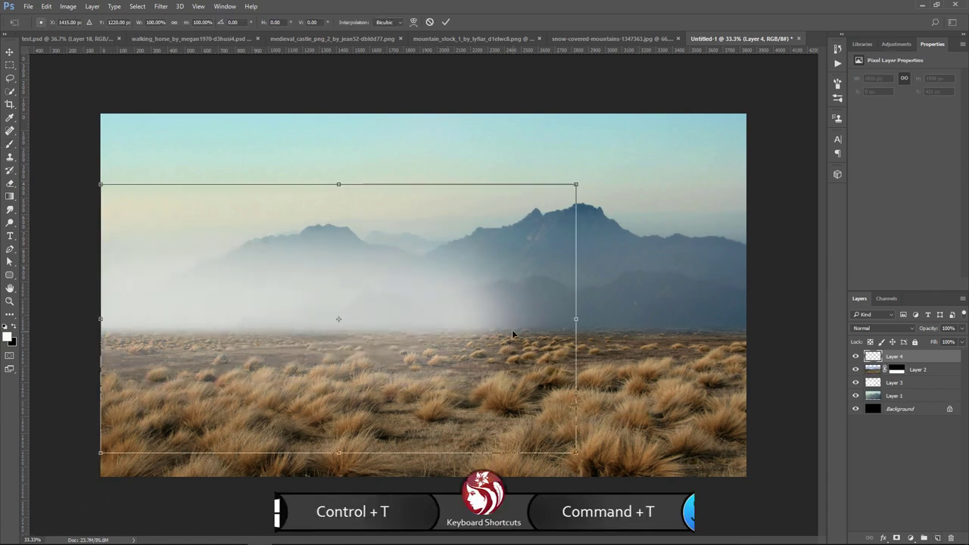
drag(576, 318, 709, 309)
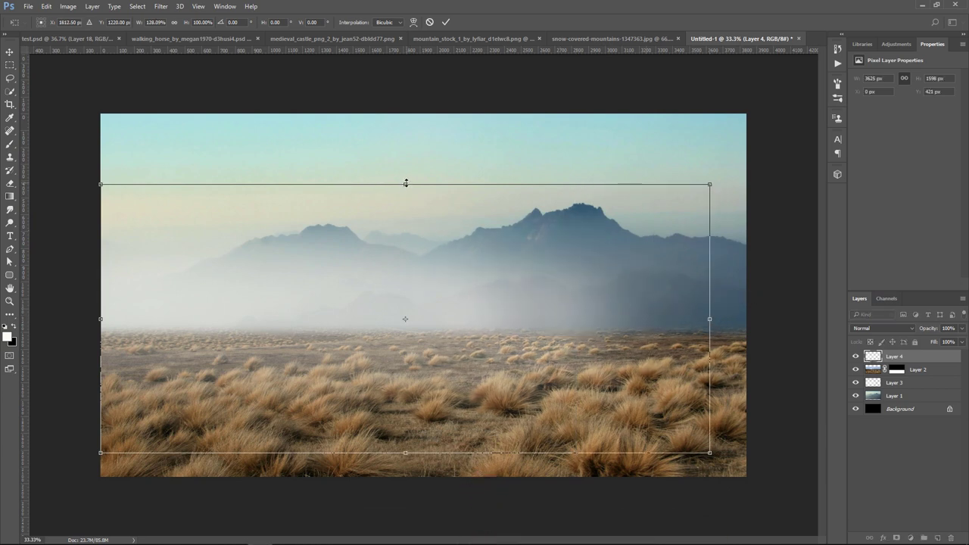
drag(389, 184, 390, 207)
drag(281, 344, 261, 339)
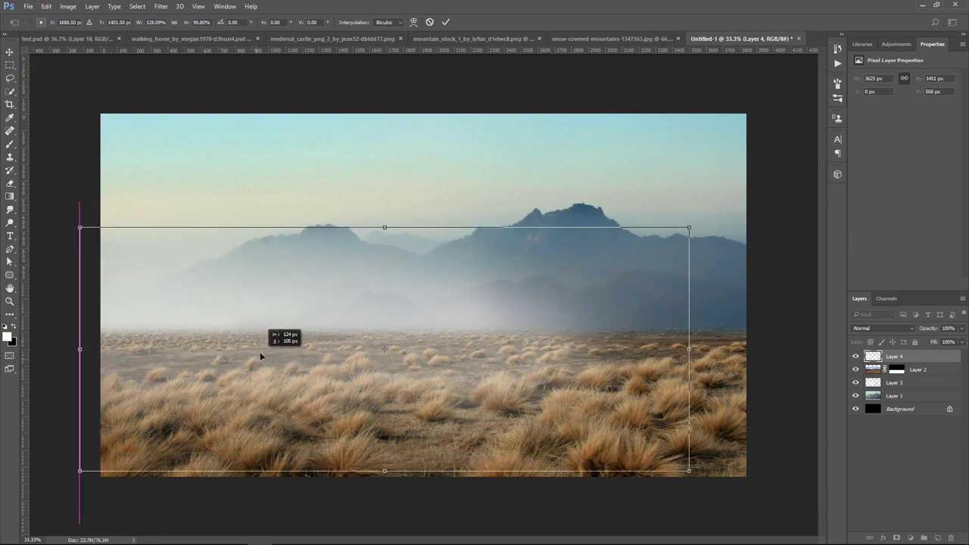
key(Return)
key(b)
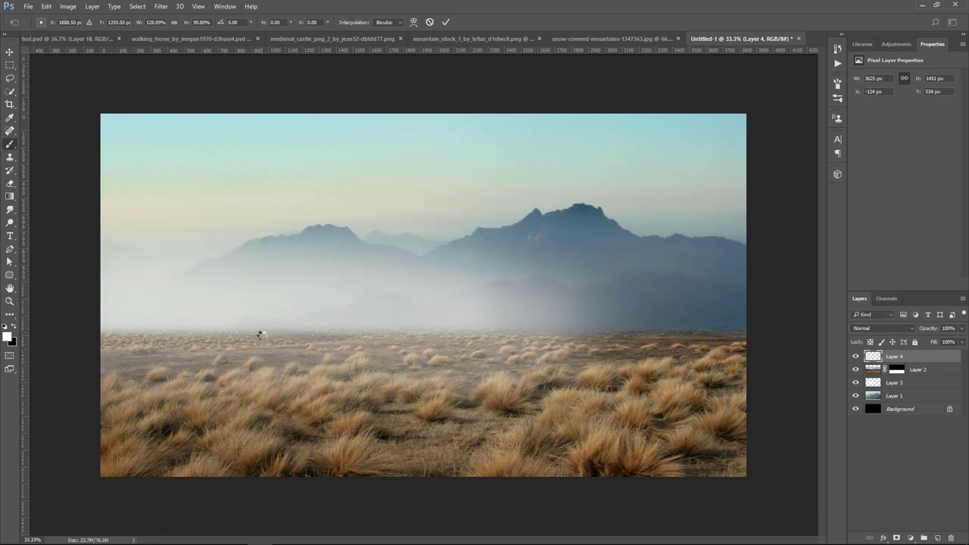
- Set Layer 4 to Screen blending at about 85% opacity
click(886, 329)
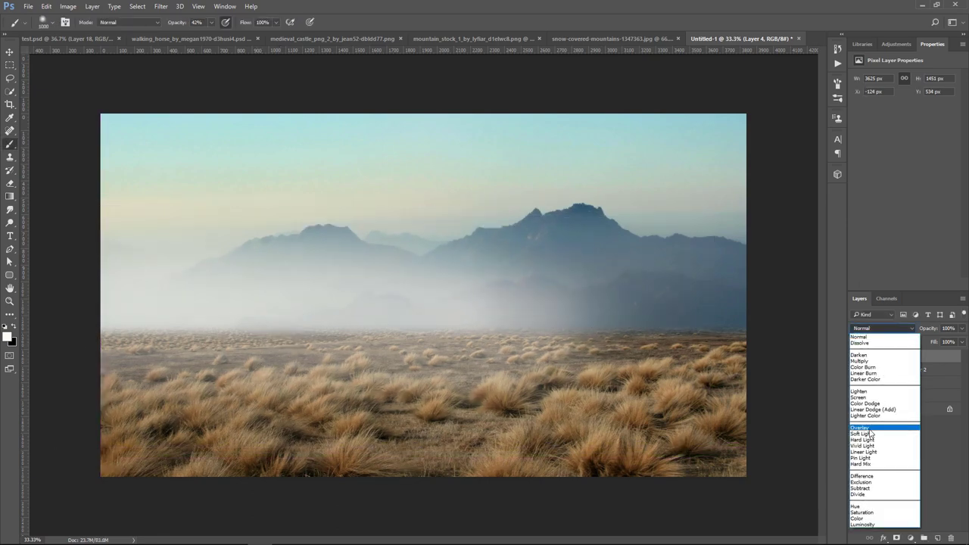
click(870, 429)
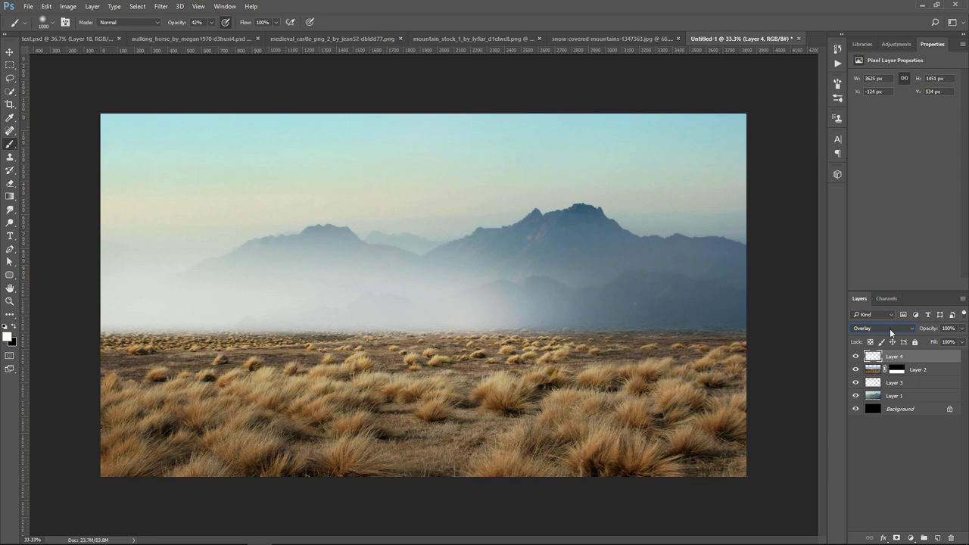
click(890, 328)
click(871, 400)
click(963, 329)
drag(962, 344, 955, 345)
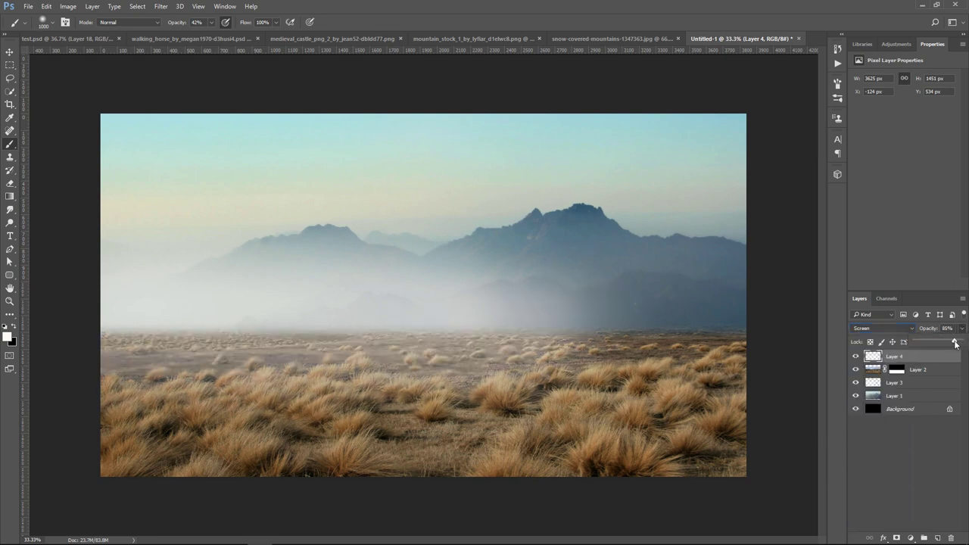
- Set Layer 3 to Screen blending at 68% opacity
click(930, 390)
click(901, 329)
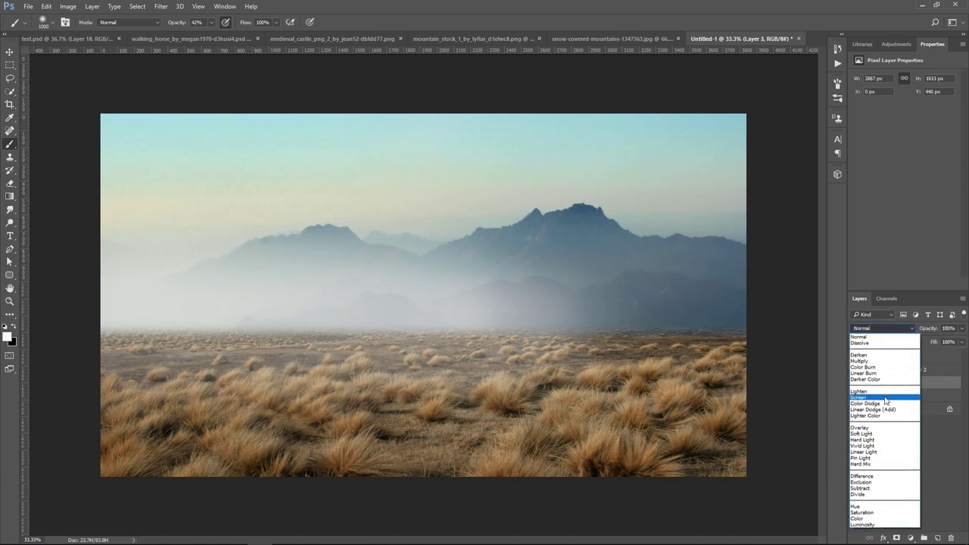
click(886, 398)
click(963, 329)
drag(961, 345, 949, 344)
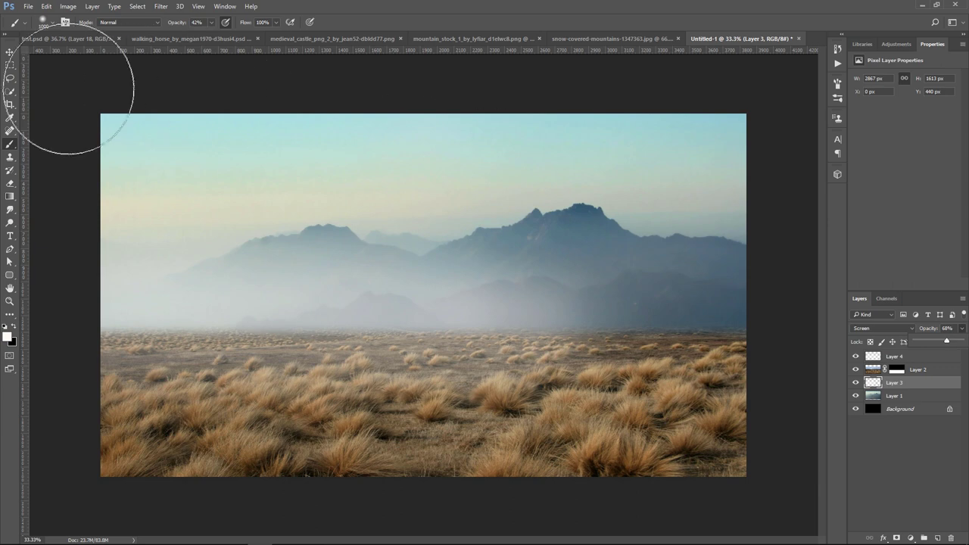
click(10, 52)
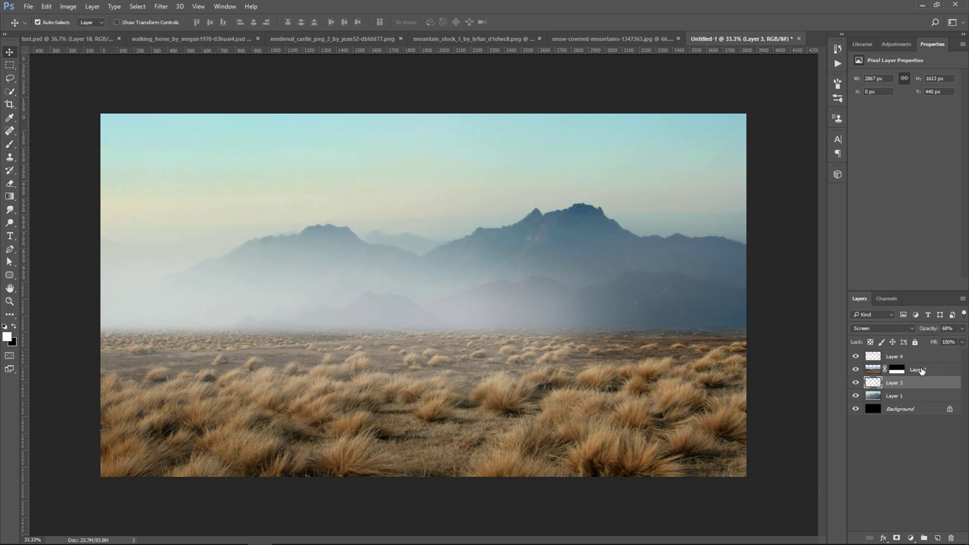
- Add a clipped Hue/Saturation to Layer 1, desaturating and slightly darkening the sky and mountains
click(921, 403)
click(856, 396)
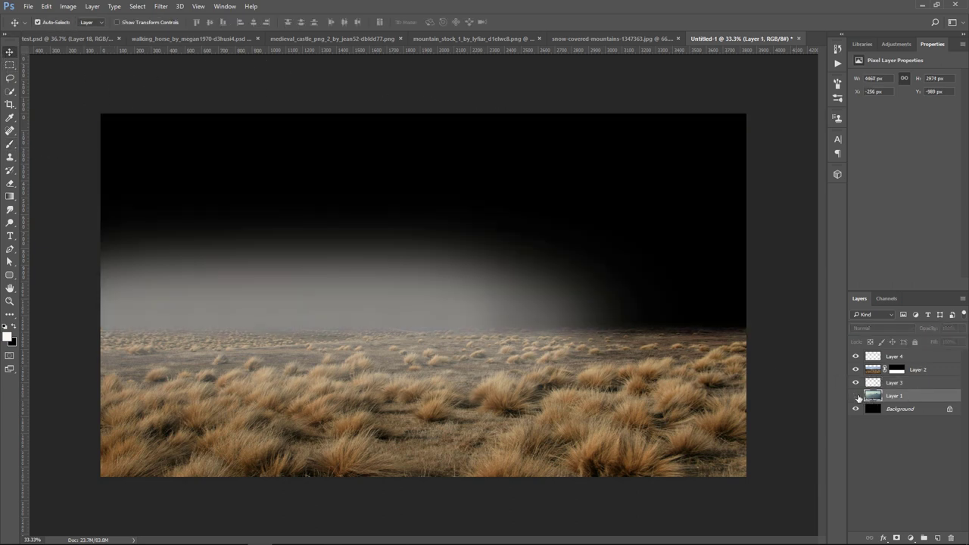
click(857, 396)
click(911, 539)
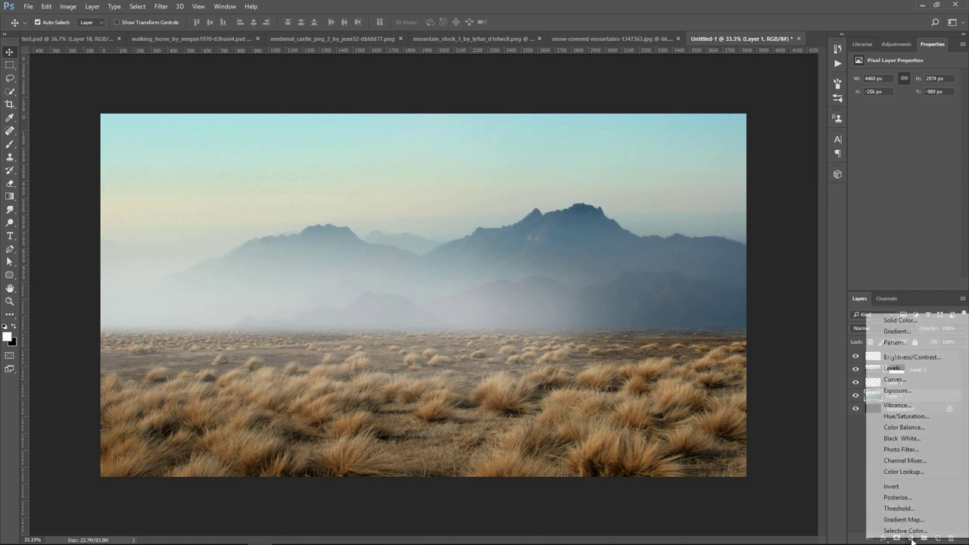
click(910, 417)
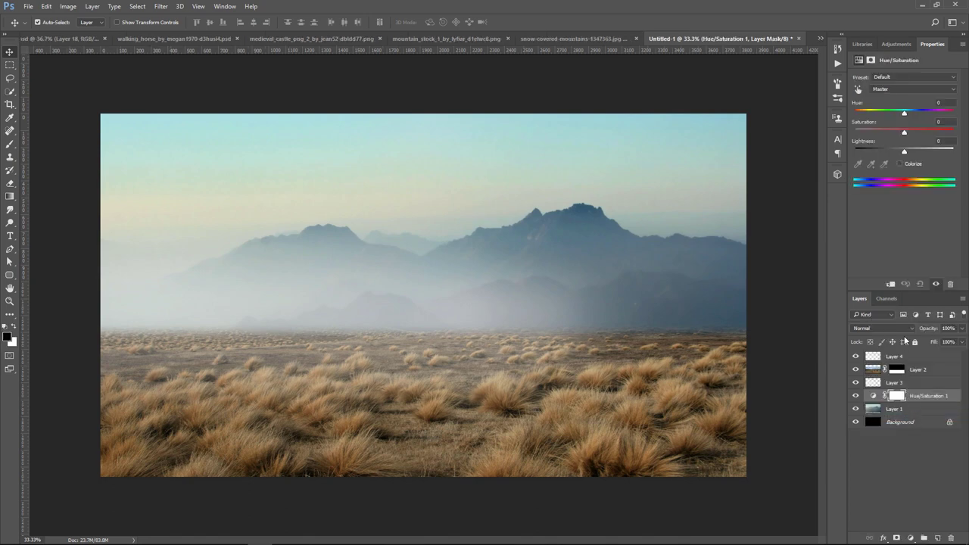
click(891, 285)
drag(904, 135, 880, 136)
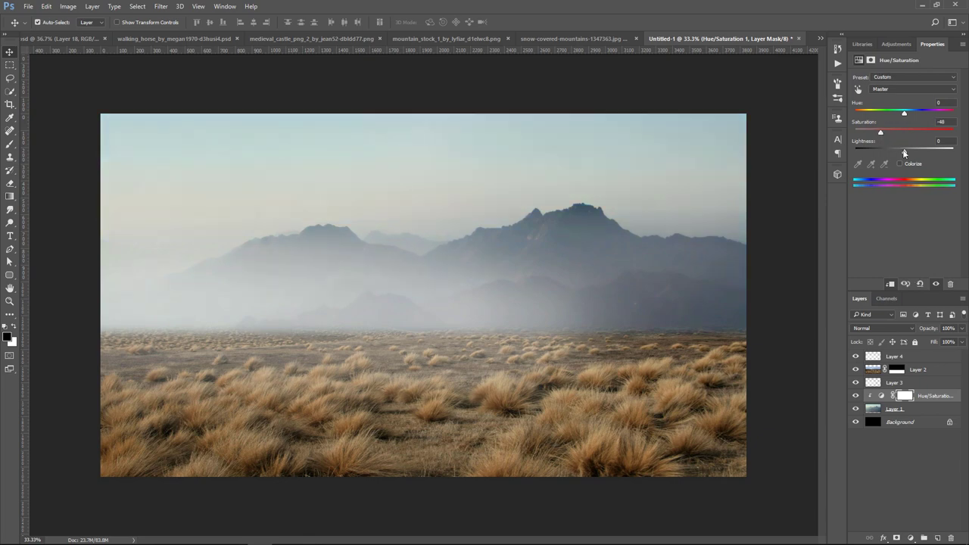
drag(904, 151, 898, 153)
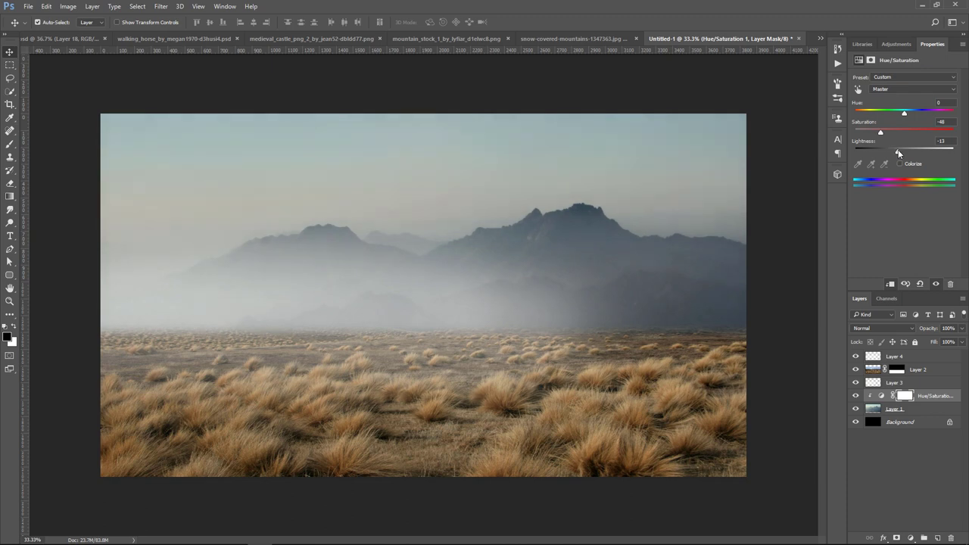
- Add a Levels adjustment above Layer 1 that brightens the sky and mist highlights
click(911, 538)
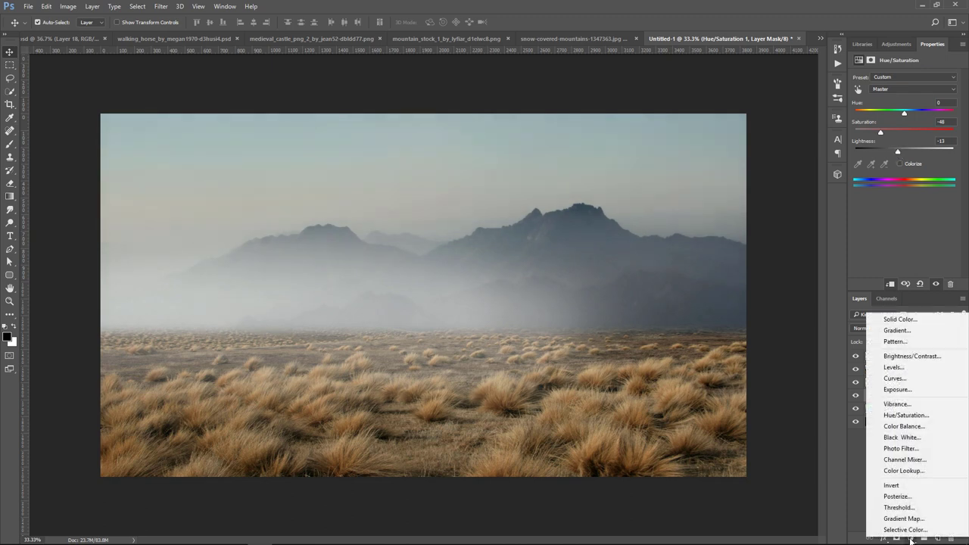
click(918, 369)
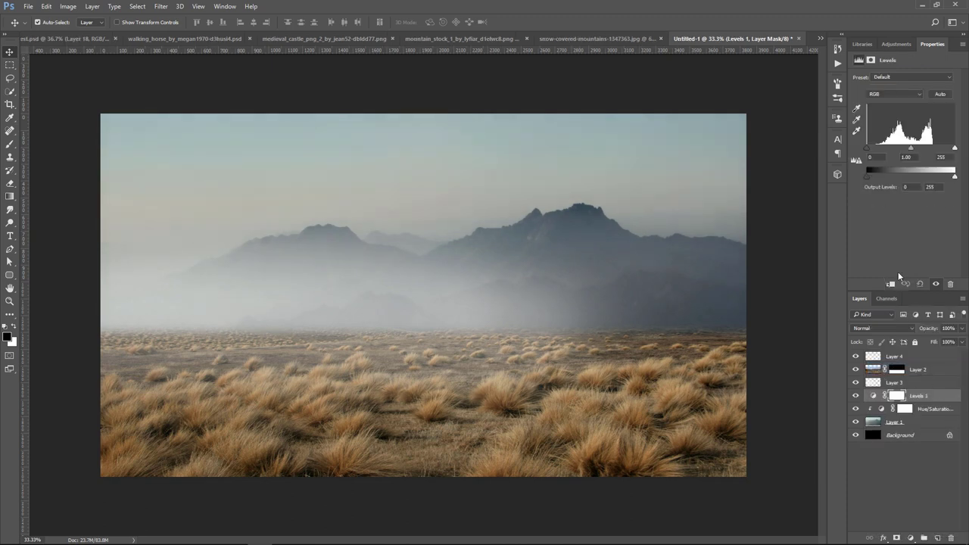
mouse_move(955, 149)
mouse_down()
mouse_move(910, 150)
mouse_move(936, 151)
mouse_up()
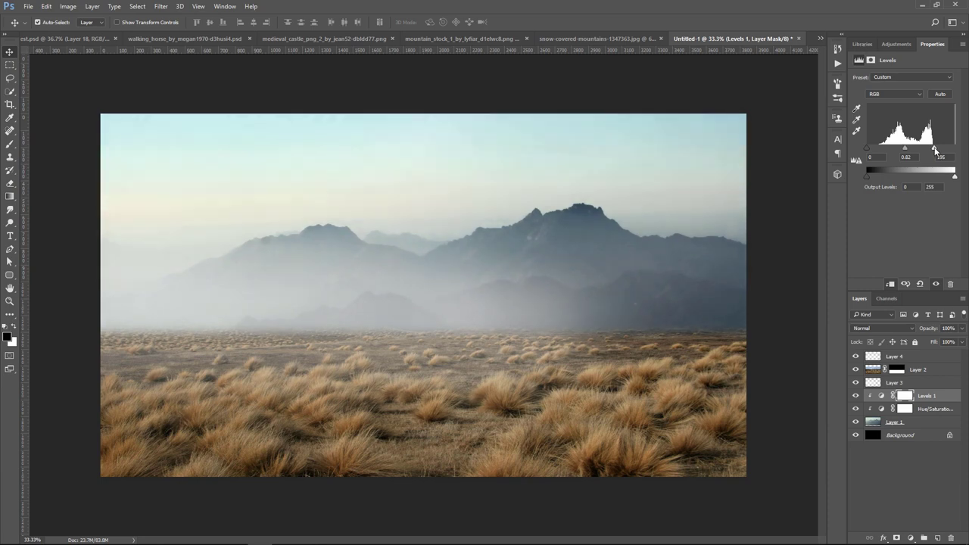
- Add a clipped Color Balance shifting Layer 1's midtones toward yellow and magenta
click(912, 538)
click(909, 427)
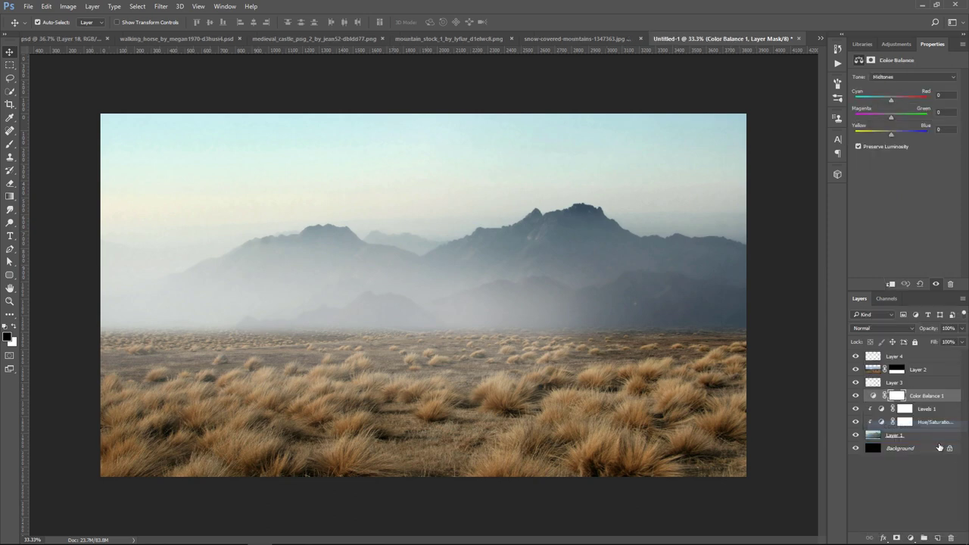
click(892, 284)
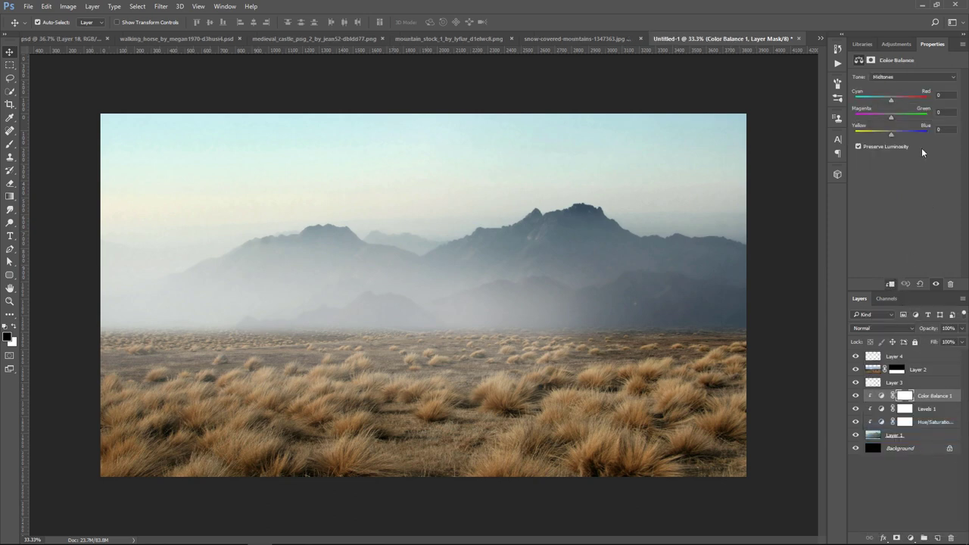
drag(892, 136, 884, 134)
drag(891, 118, 888, 119)
- Add a Photo Filter (Warming Filter 85, 55%) clipped to Layer 1
click(916, 540)
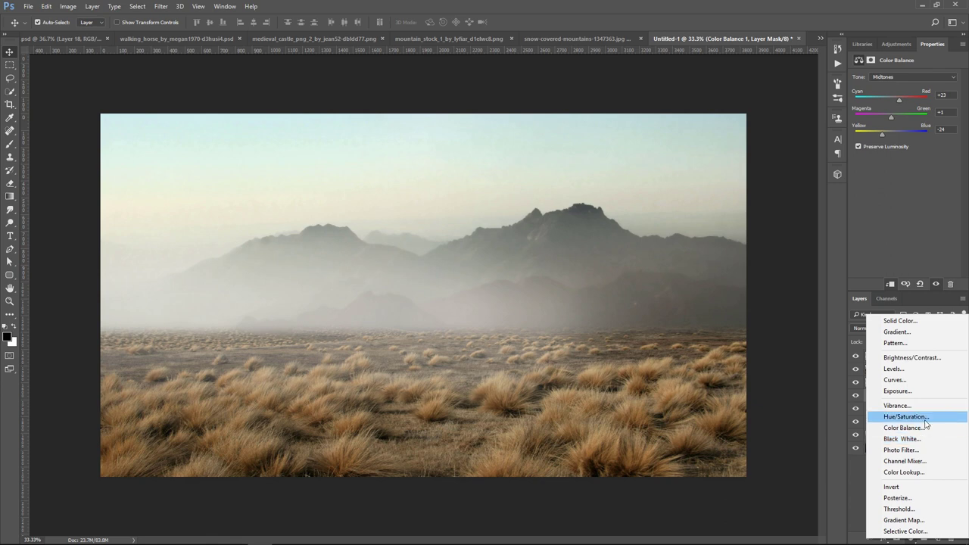
click(924, 450)
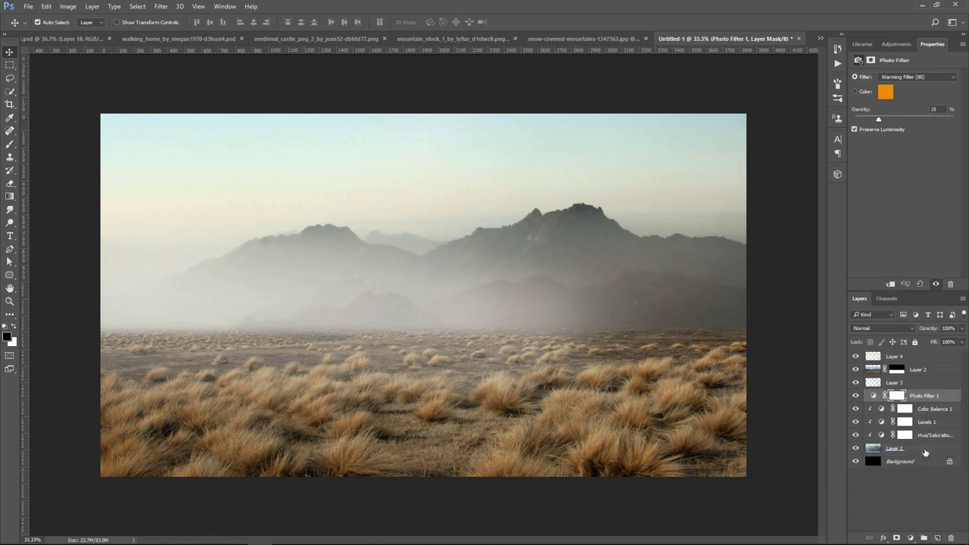
click(892, 284)
- Add a clipped Hue/Saturation to Layer 2 with lower Lightness to darken the grassland
click(936, 371)
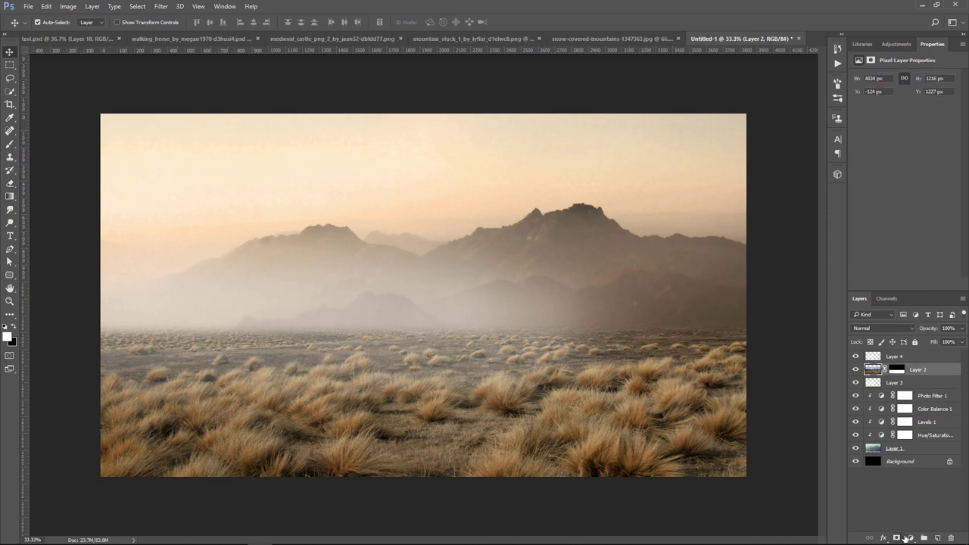
click(857, 370)
click(856, 370)
click(911, 537)
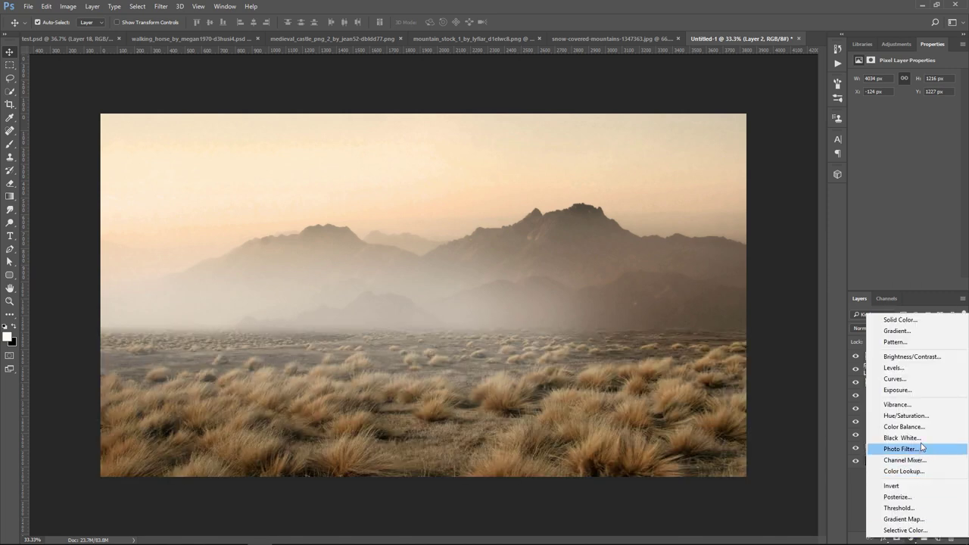
click(923, 419)
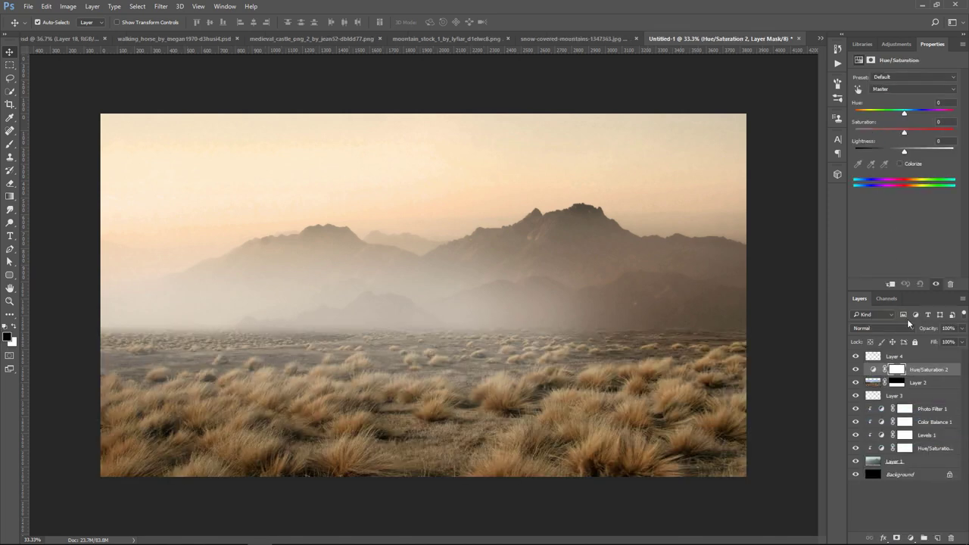
click(890, 285)
drag(903, 151, 899, 154)
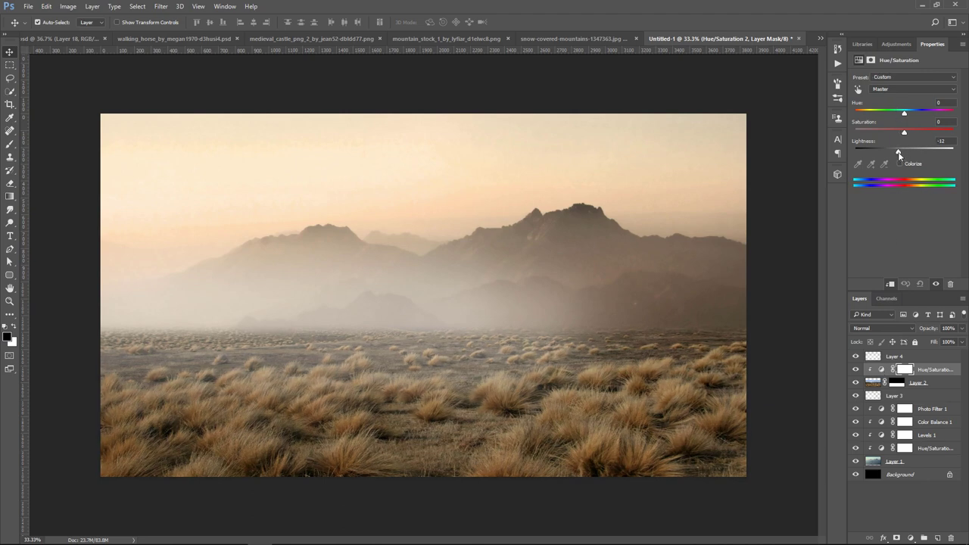
- Add a Levels adjustment with white point 235 to brighten the grassland highlights
click(912, 537)
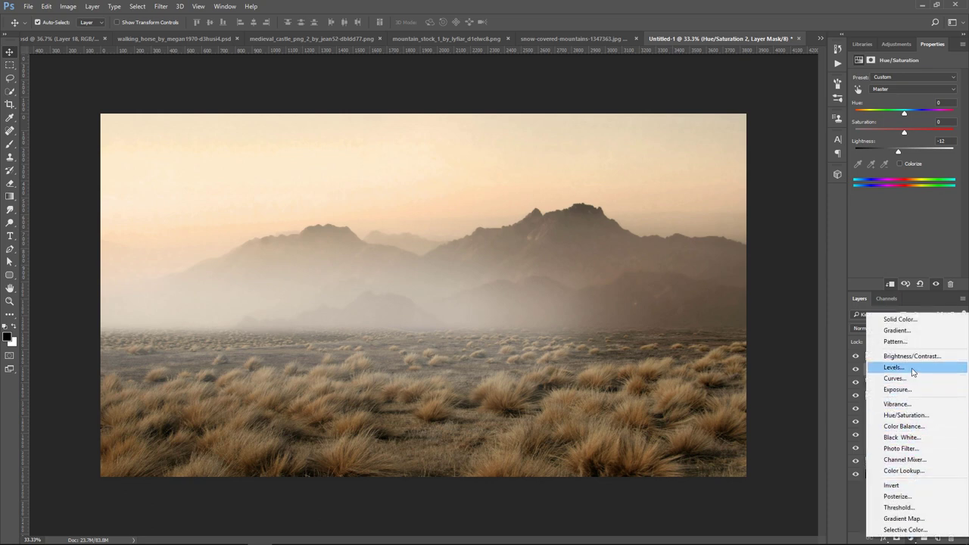
click(912, 369)
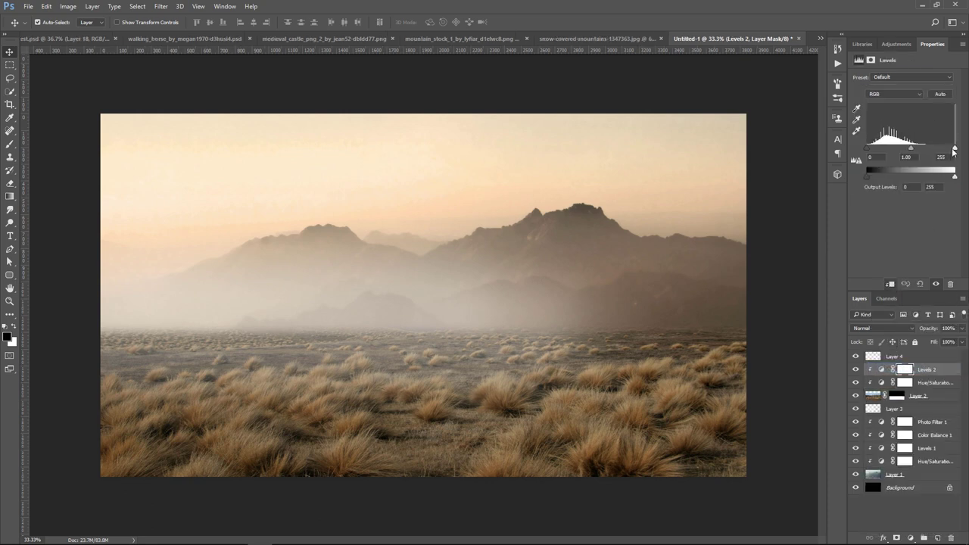
drag(954, 149, 914, 152)
- Add a clipped Color Balance to the grassland with midtones Red +3, Blue +20
click(911, 538)
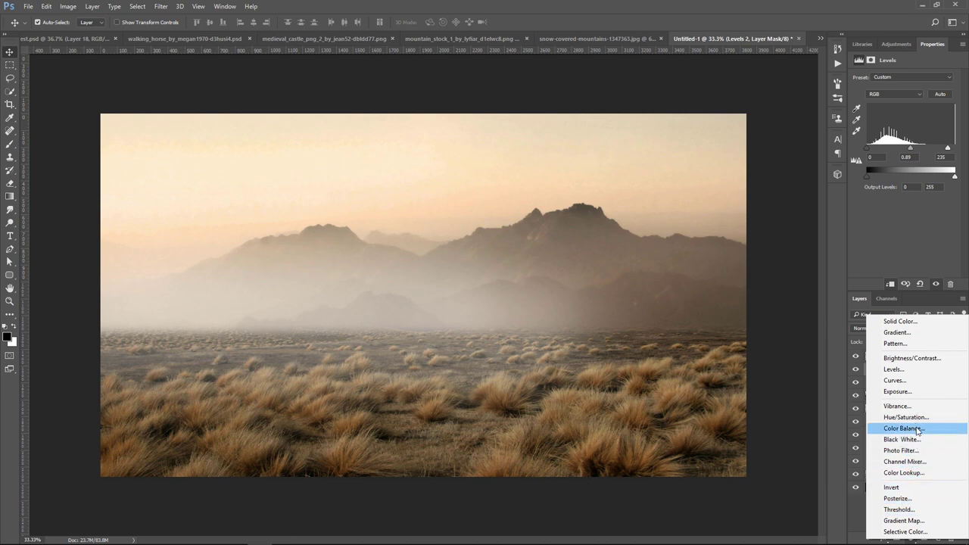
click(918, 432)
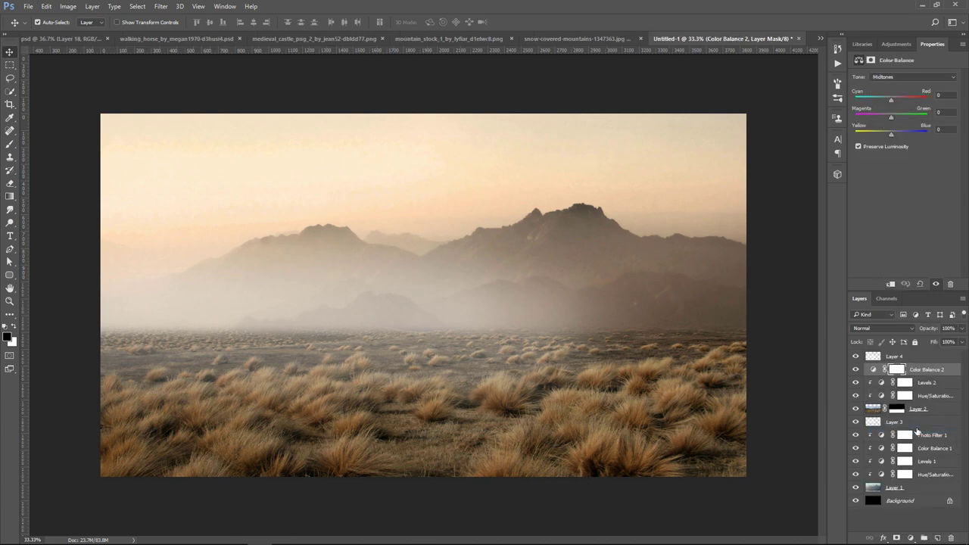
click(891, 284)
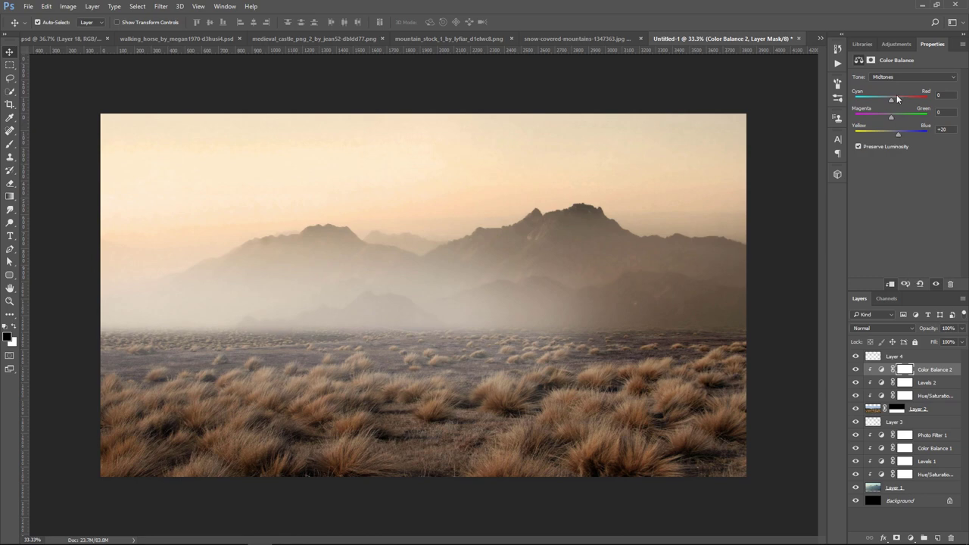
drag(891, 99, 878, 100)
- Lower the mist layers' opacity, bringing Layer 3 down to 40%
click(907, 359)
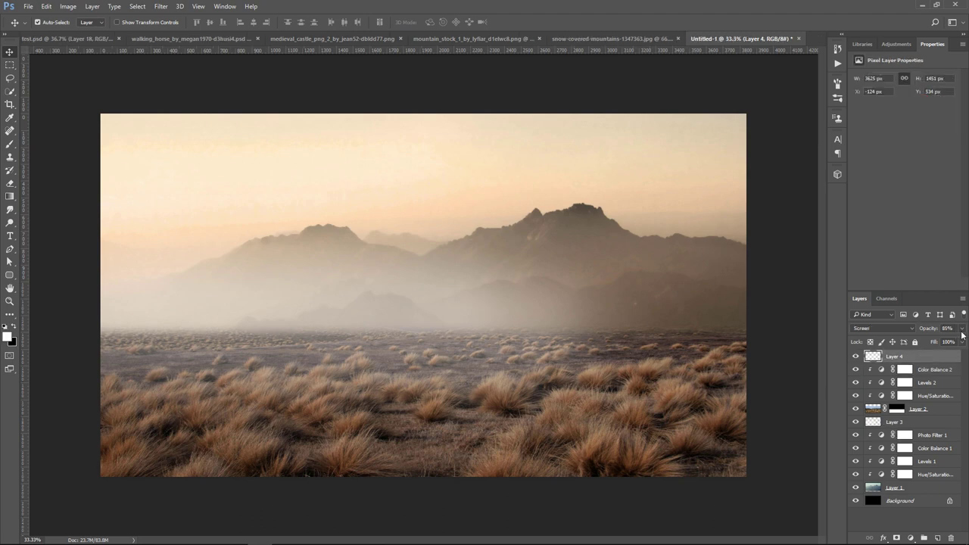
click(964, 329)
drag(954, 340, 935, 343)
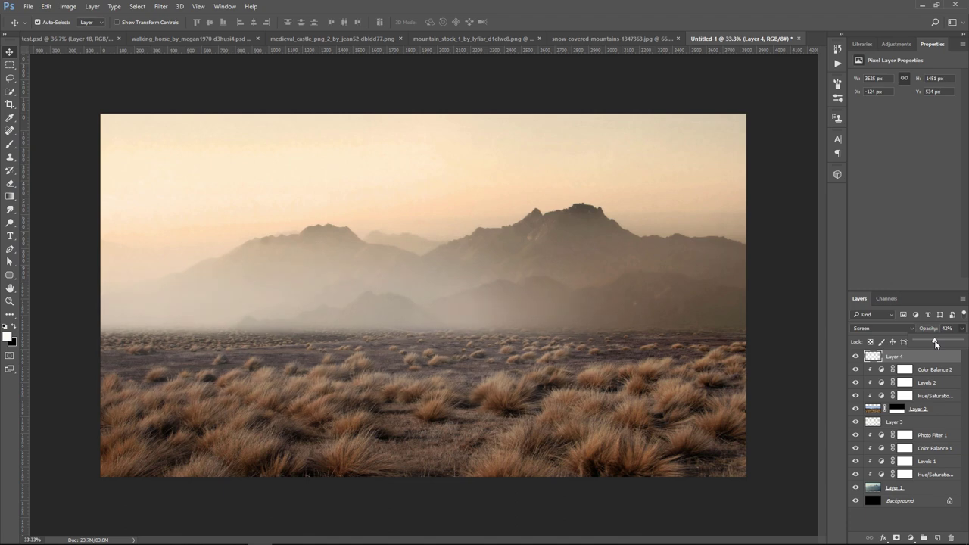
click(909, 422)
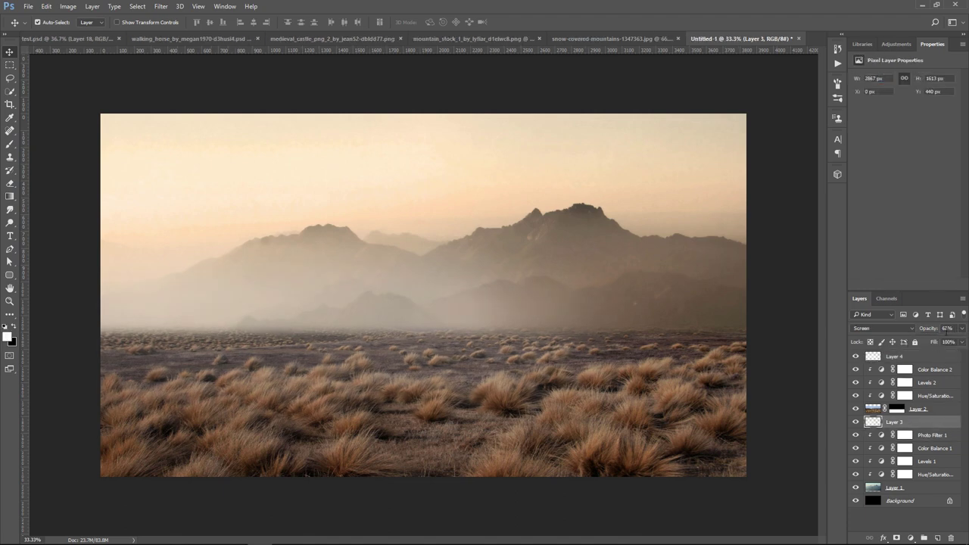
click(962, 329)
drag(956, 344, 934, 343)
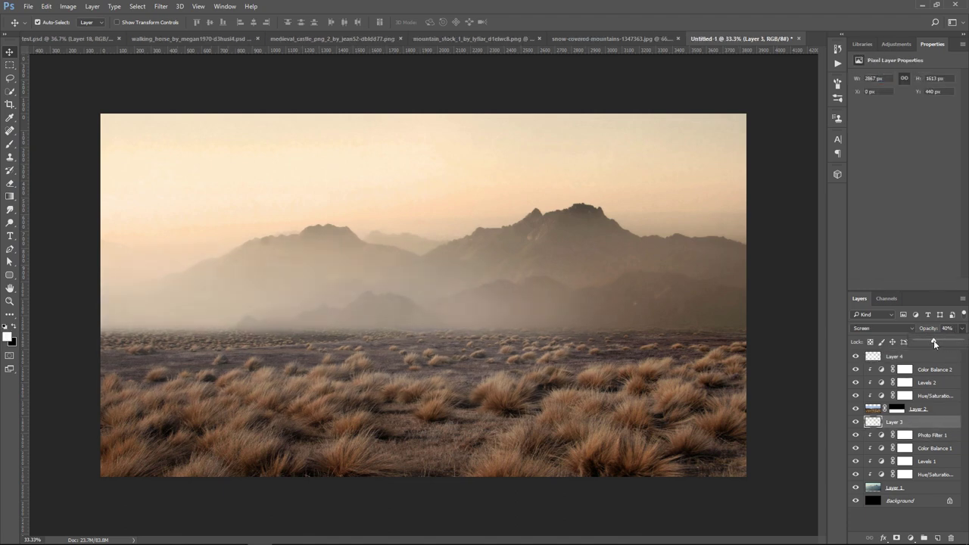
- Stretch Layer 4's mist taller and reposition it lower over the mountains
click(913, 359)
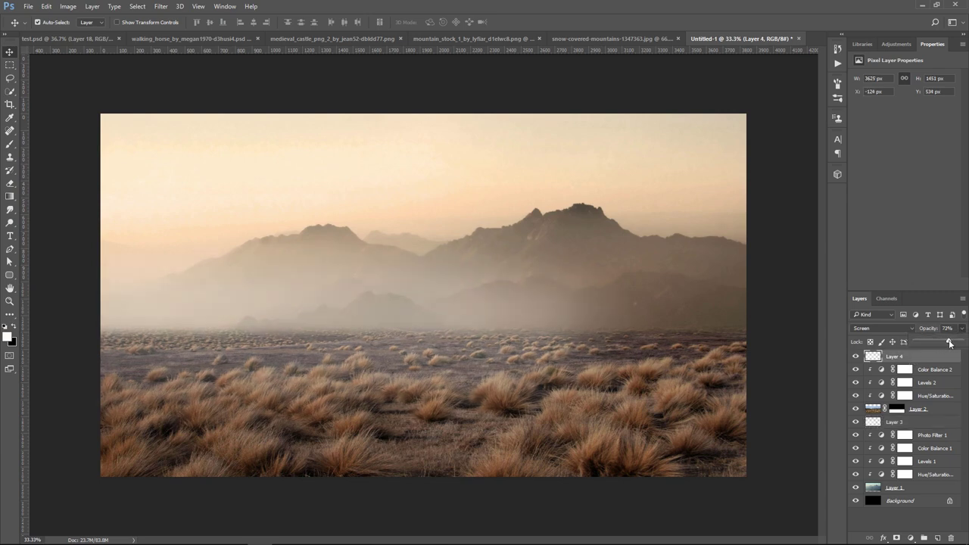
key(ctrl+t)
drag(384, 450, 386, 444)
drag(385, 203, 385, 134)
drag(390, 281, 409, 326)
key(Return)
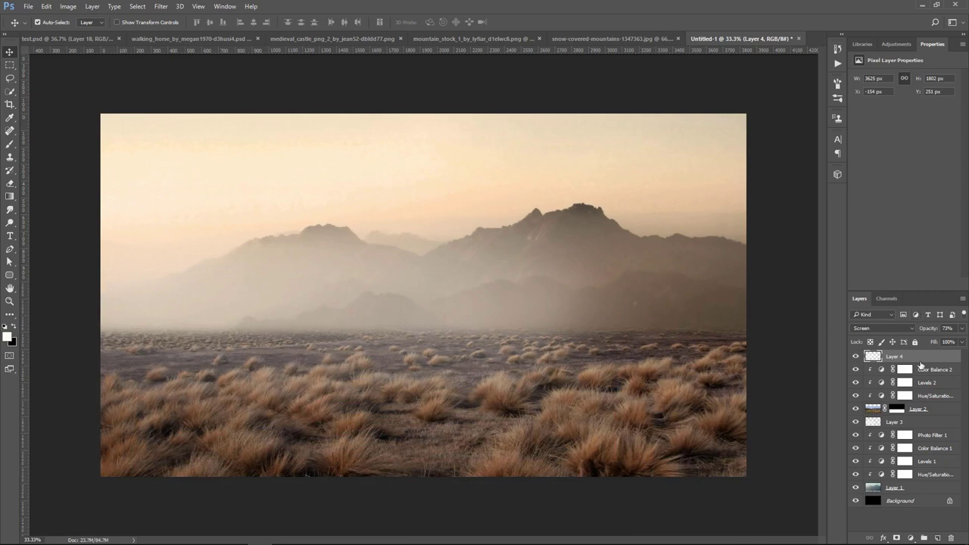
click(856, 356)
click(856, 356)
- Paint softly on Layer 2's mask with the Brush at about 15% opacity
click(896, 410)
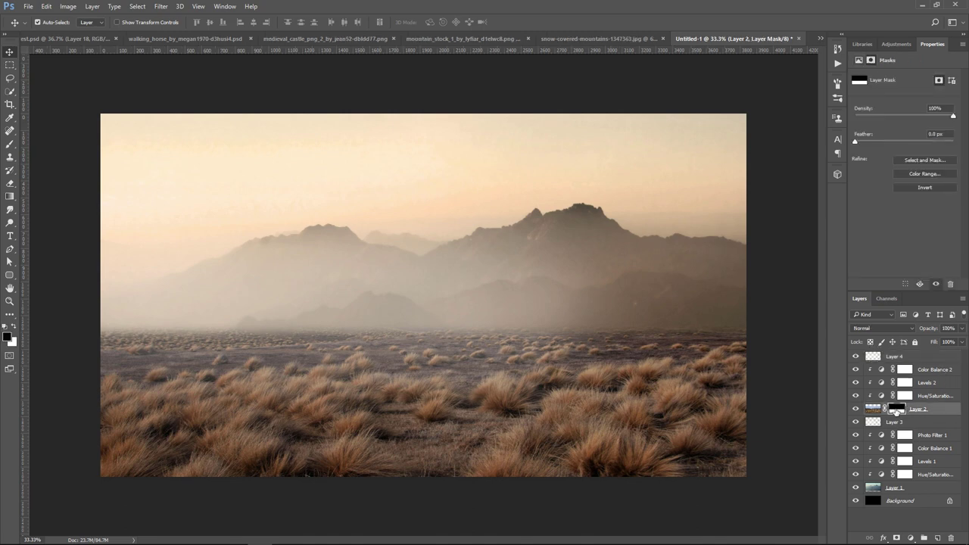
click(10, 144)
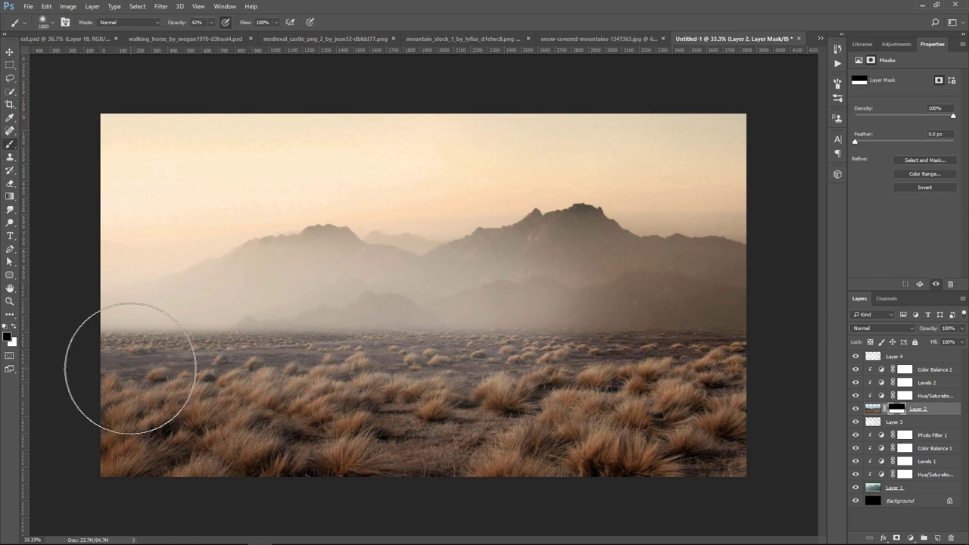
click(211, 22)
drag(212, 35, 202, 36)
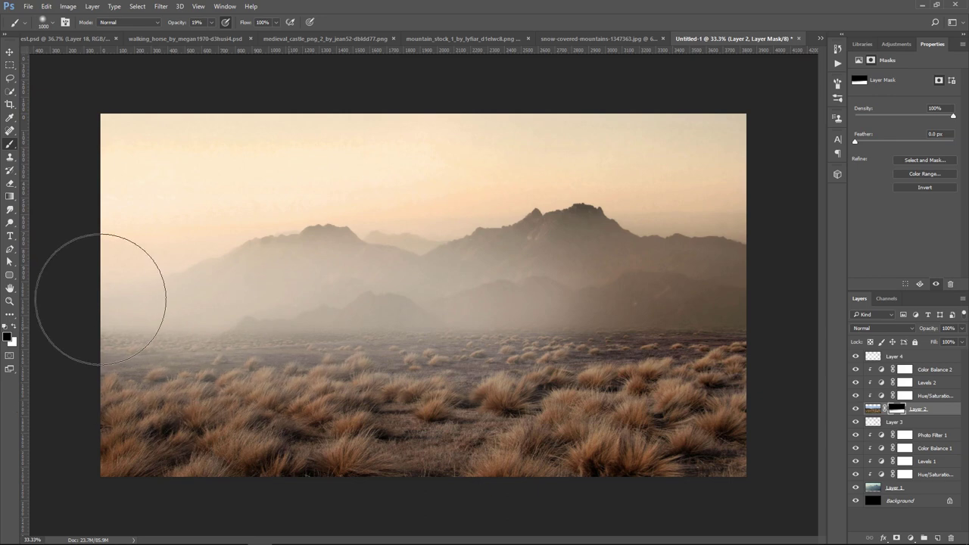
click(9, 52)
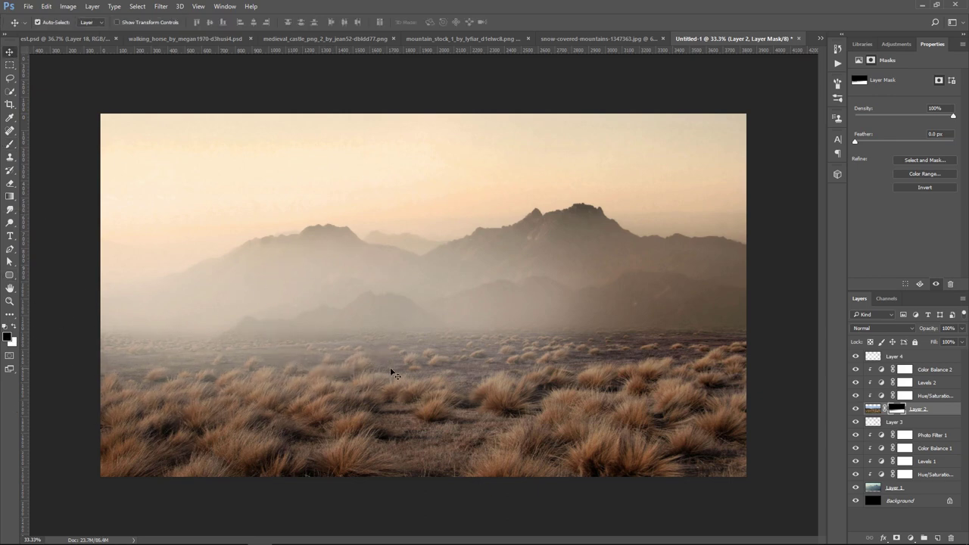
click(920, 359)
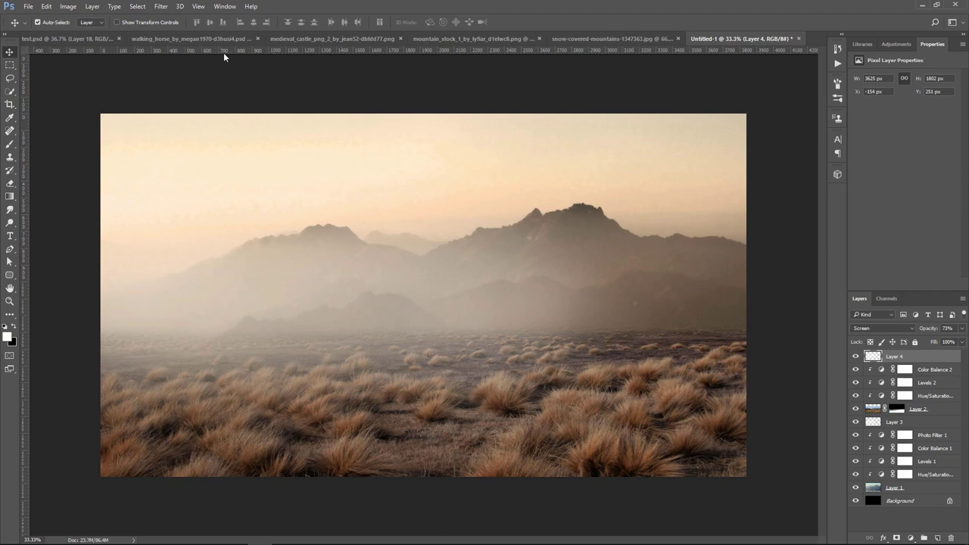
- Check the cut-out rider in walking_horse and drag it into the mountain composition
click(198, 39)
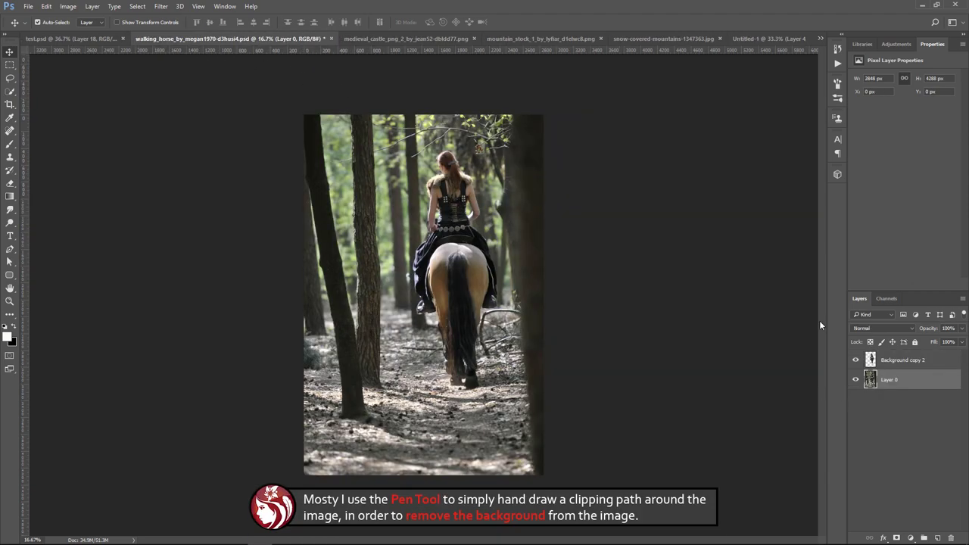
click(857, 380)
click(857, 380)
click(857, 381)
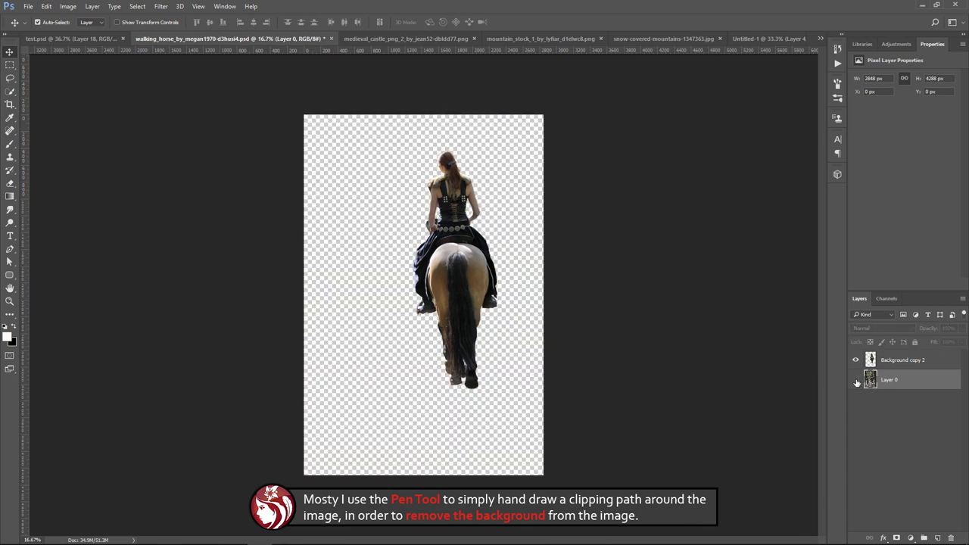
click(856, 380)
drag(447, 221, 597, 151)
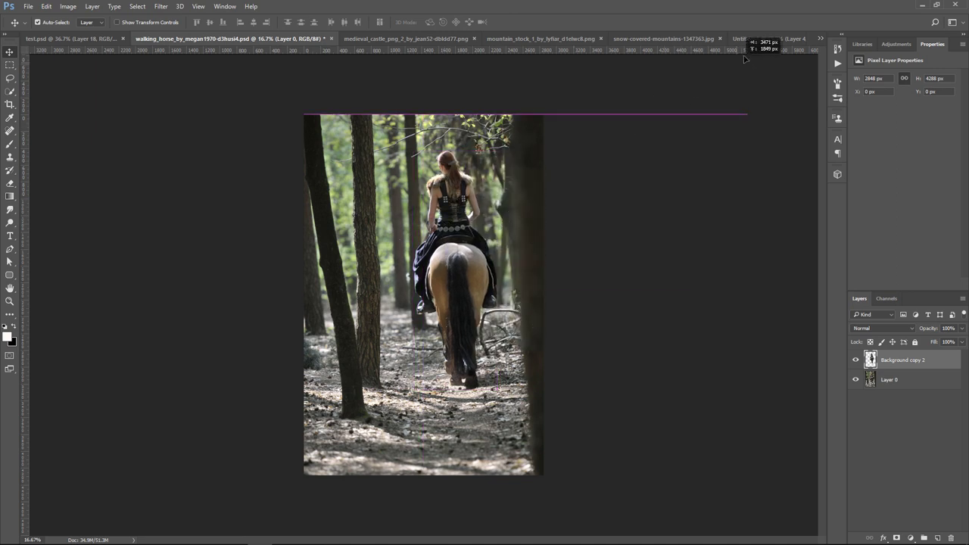
drag(597, 150, 463, 292)
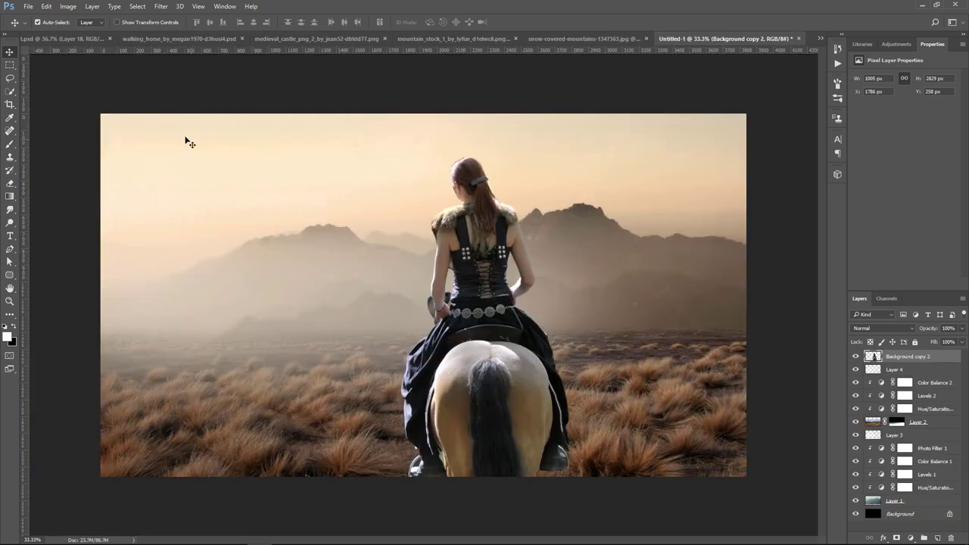
- Flip the rider horizontally and scale it to 42%, standing mid-plain below the peaks
click(47, 6)
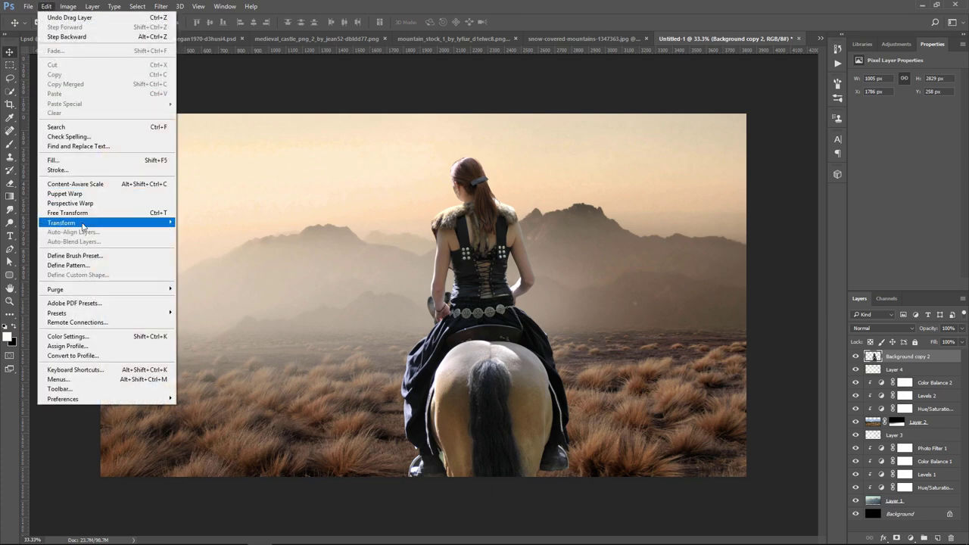
mouse_move(62, 223)
click(221, 334)
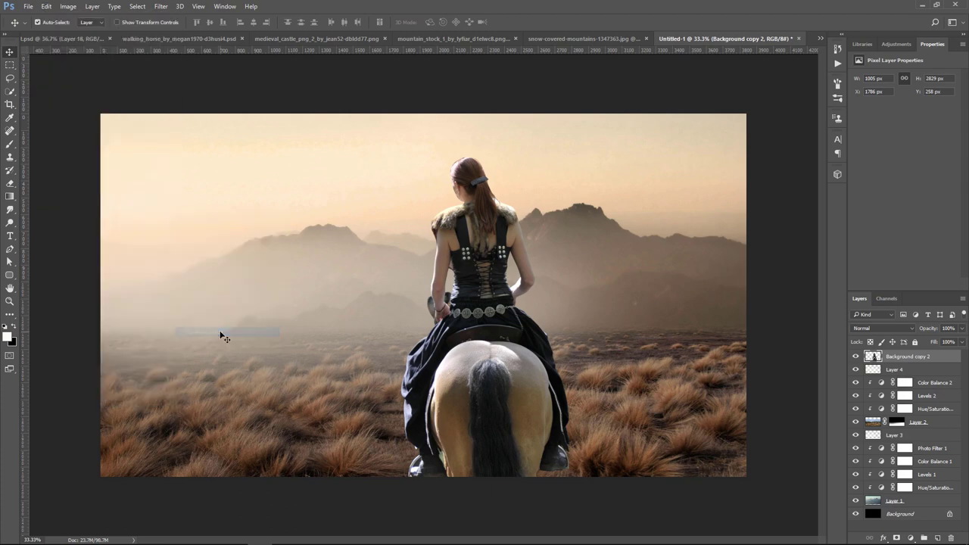
key(ctrl+t)
drag(571, 157, 541, 245)
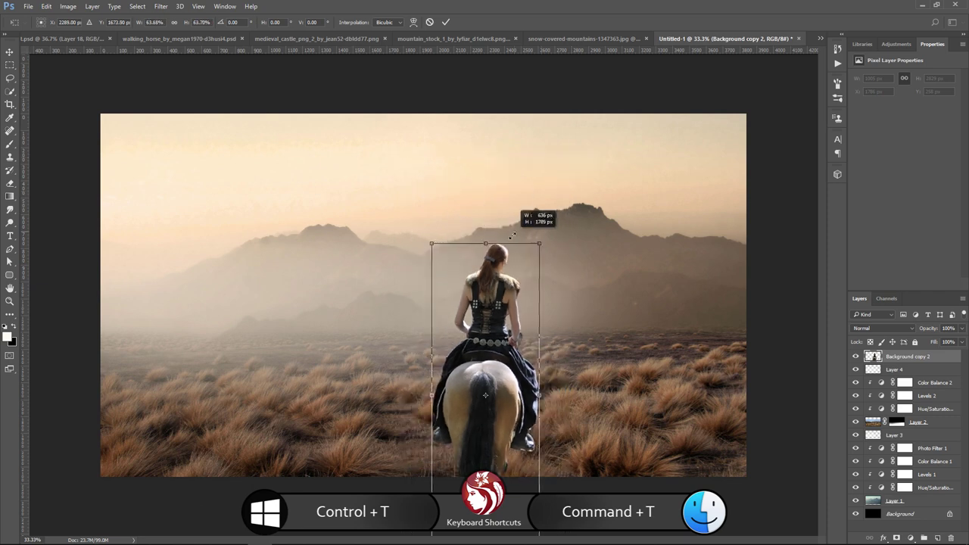
drag(512, 318, 462, 242)
drag(493, 158, 471, 207)
mouse_move(435, 337)
mouse_down()
mouse_move(409, 302)
mouse_move(419, 297)
mouse_up()
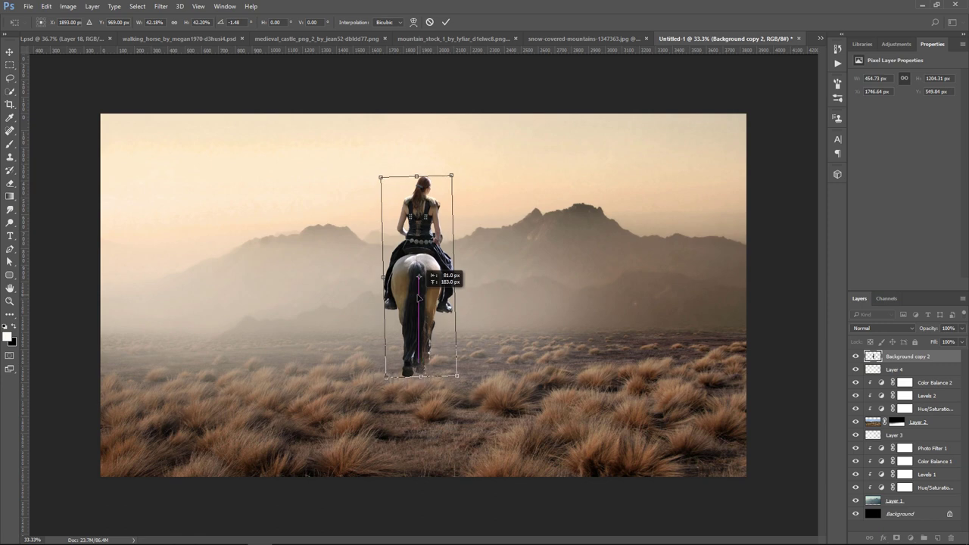
key(Return)
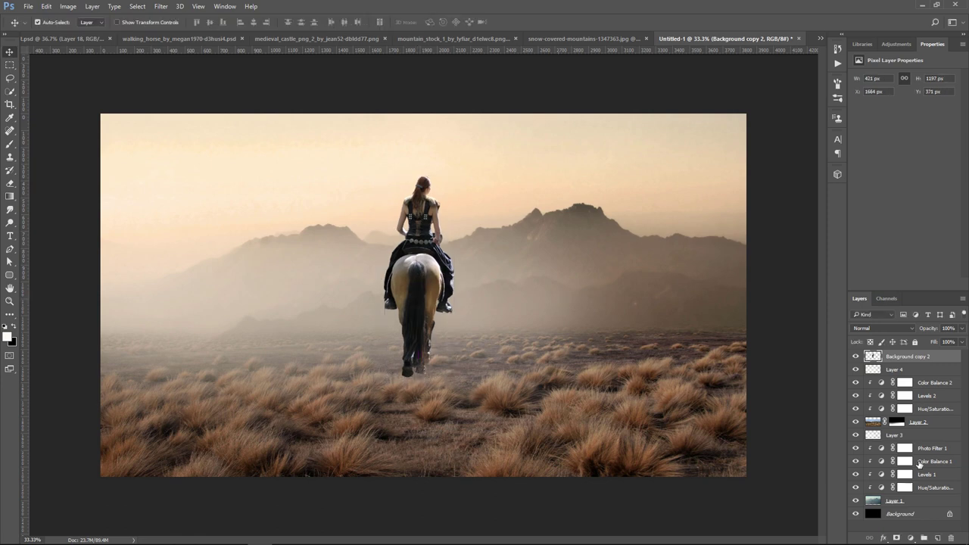
- Transform Layer 2 to about 95% height, nudging the plain slightly lower
click(930, 426)
key(ctrl+t)
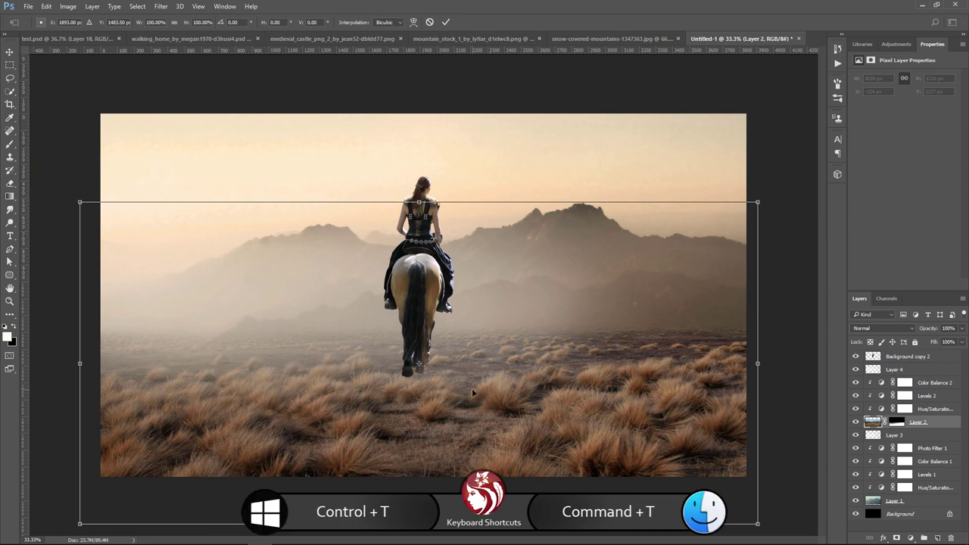
drag(473, 392, 474, 388)
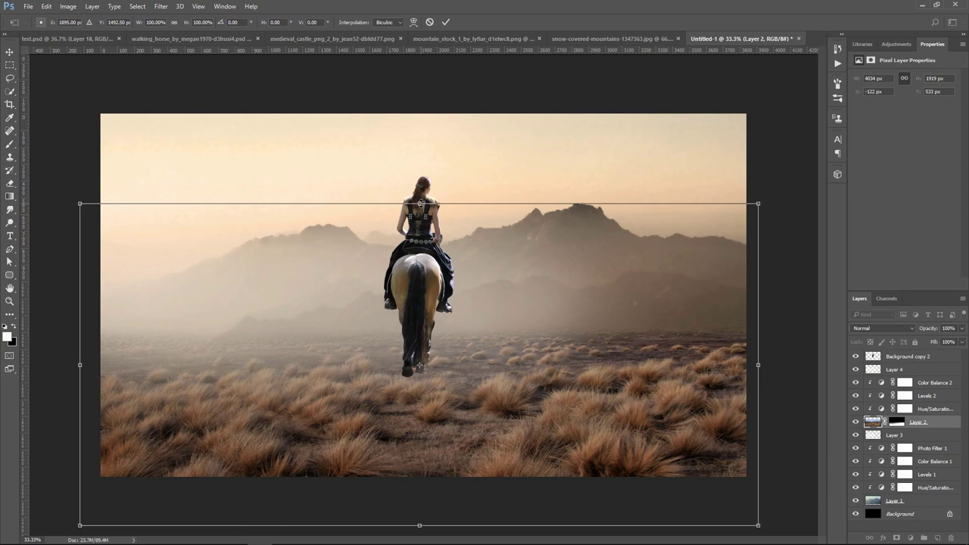
drag(421, 203, 420, 218)
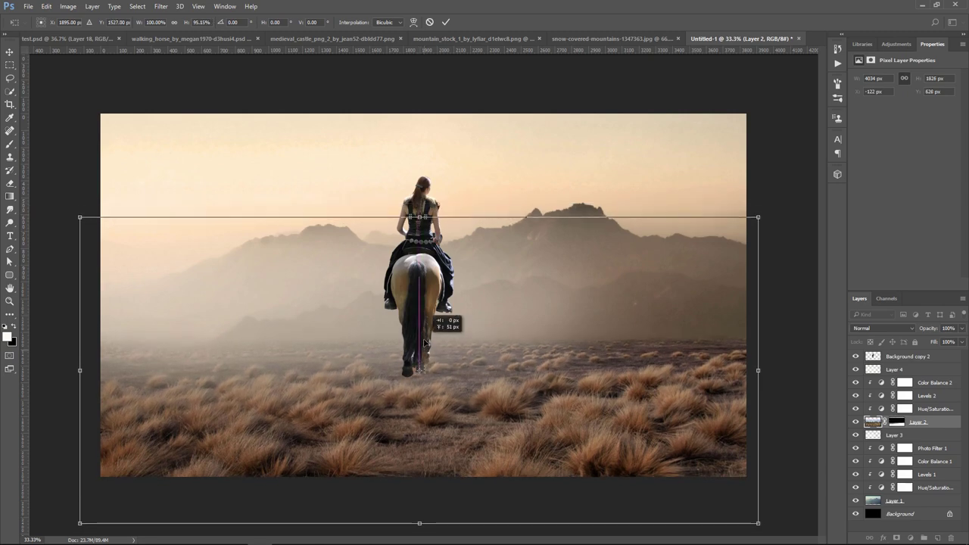
drag(425, 343, 424, 337)
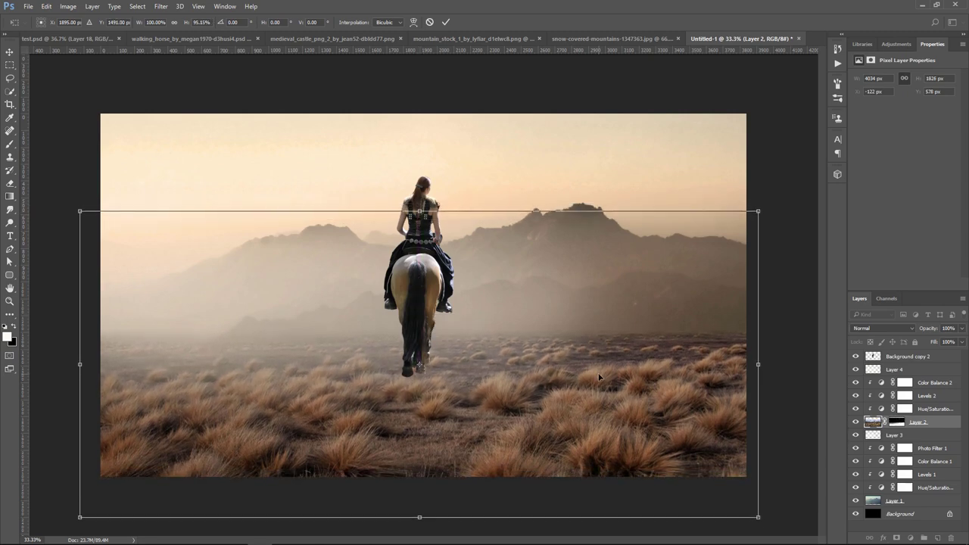
key(Return)
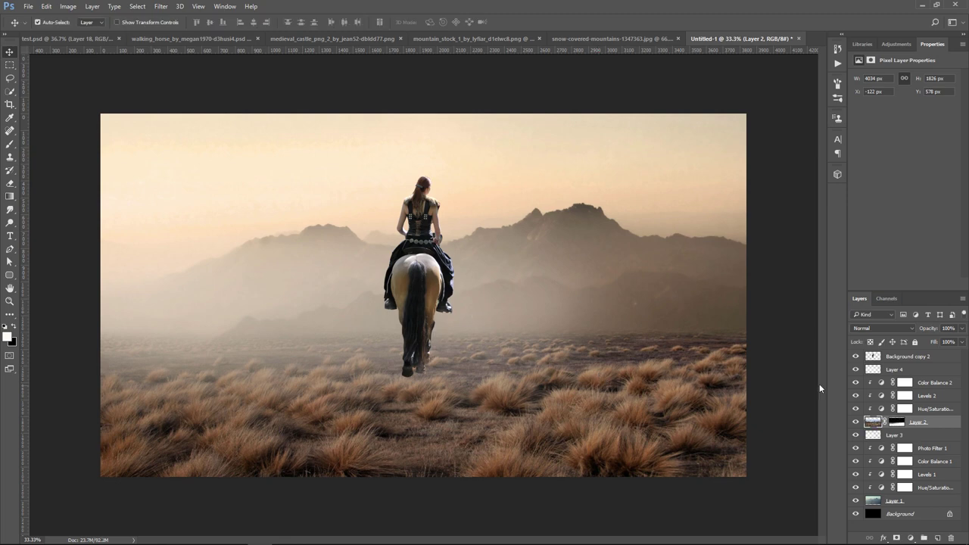
- Camera Raw the rider layer: Highlights -38, Shadows +26, Whites -31, Blacks +28, Clarity +33
click(931, 361)
click(856, 357)
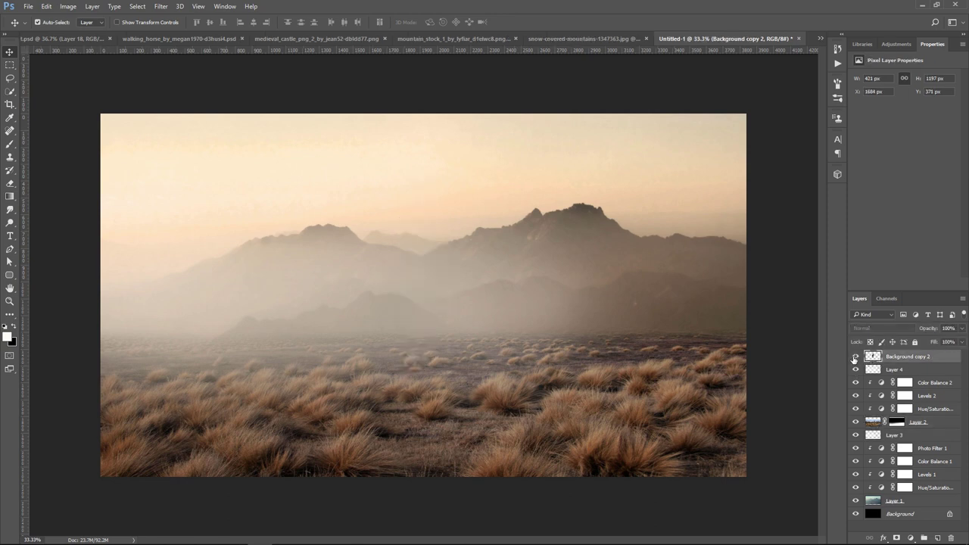
click(855, 357)
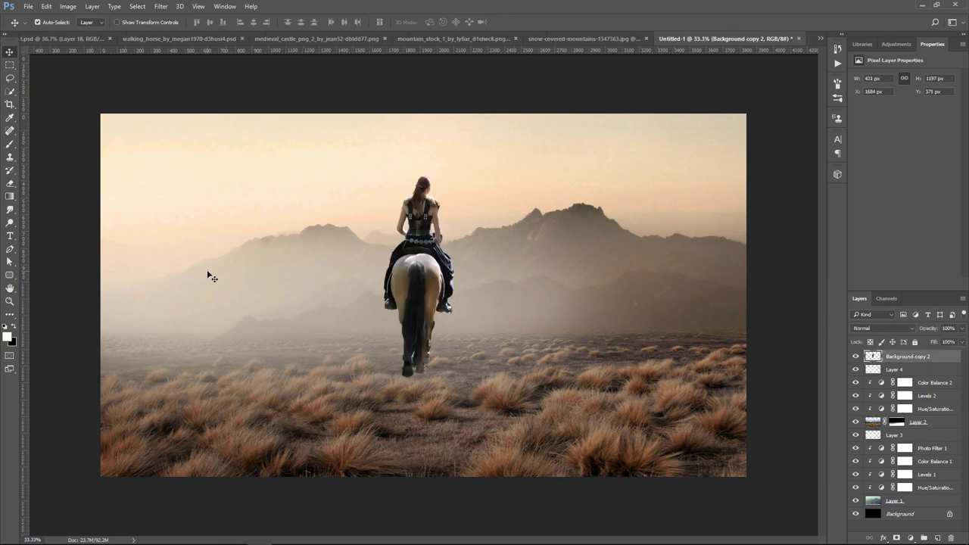
click(161, 7)
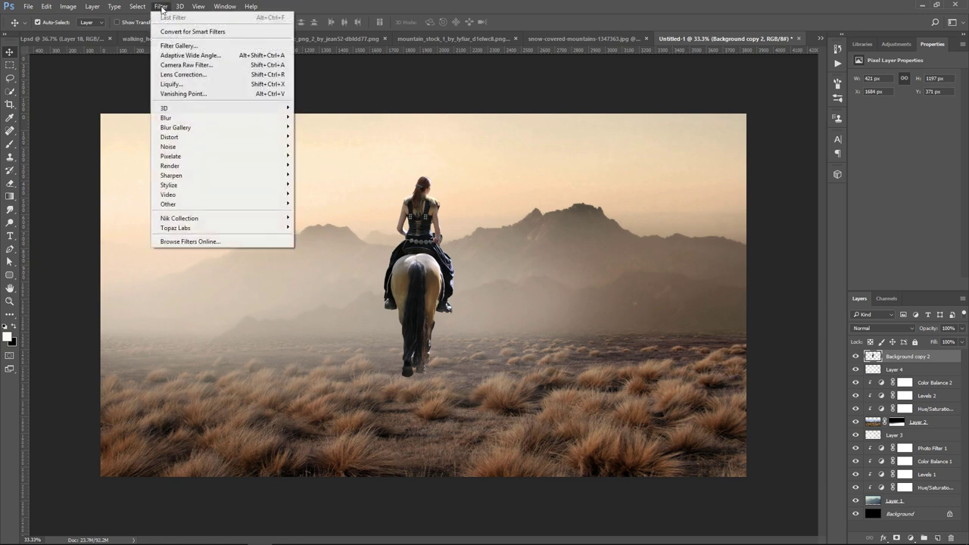
click(191, 68)
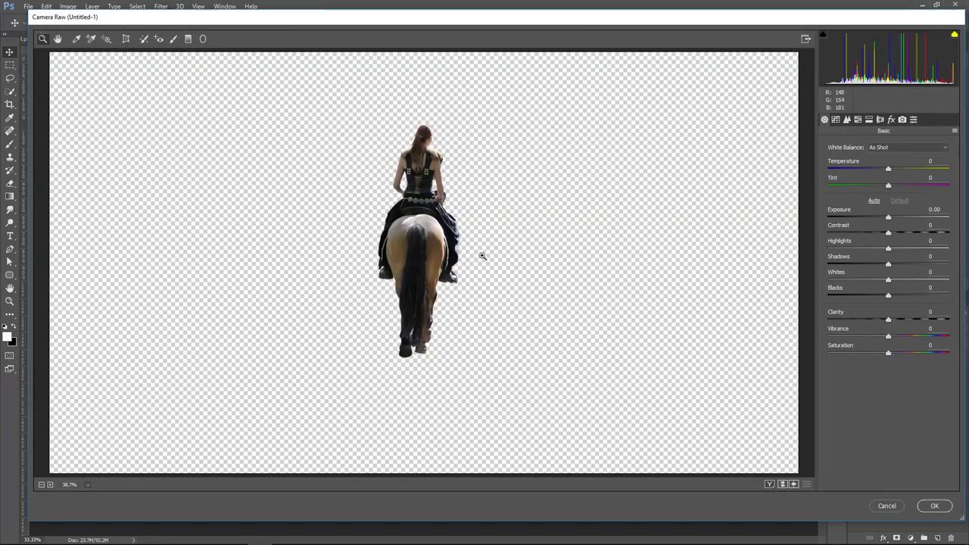
mouse_move(889, 320)
mouse_down()
mouse_move(909, 320)
mouse_move(905, 295)
mouse_move(869, 279)
mouse_move(905, 264)
mouse_move(865, 248)
mouse_up()
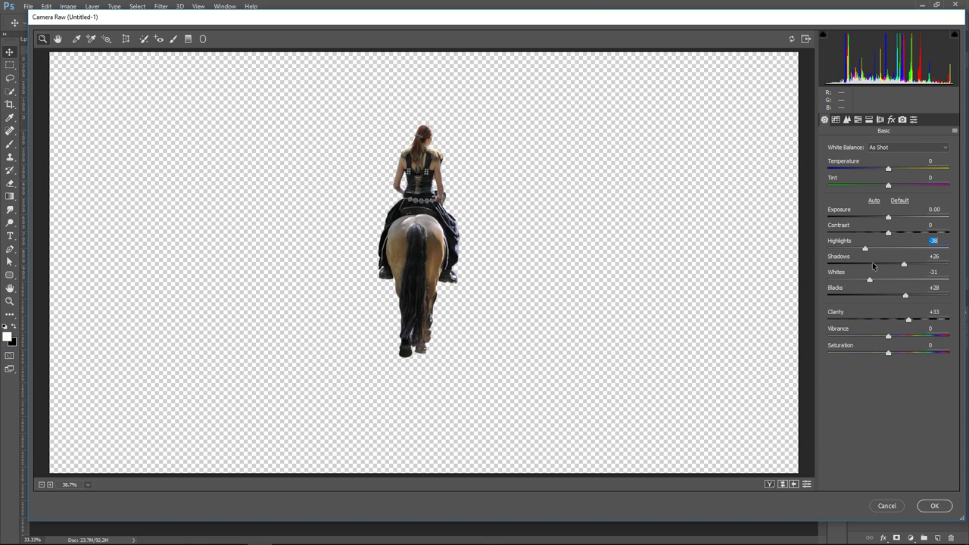
click(936, 506)
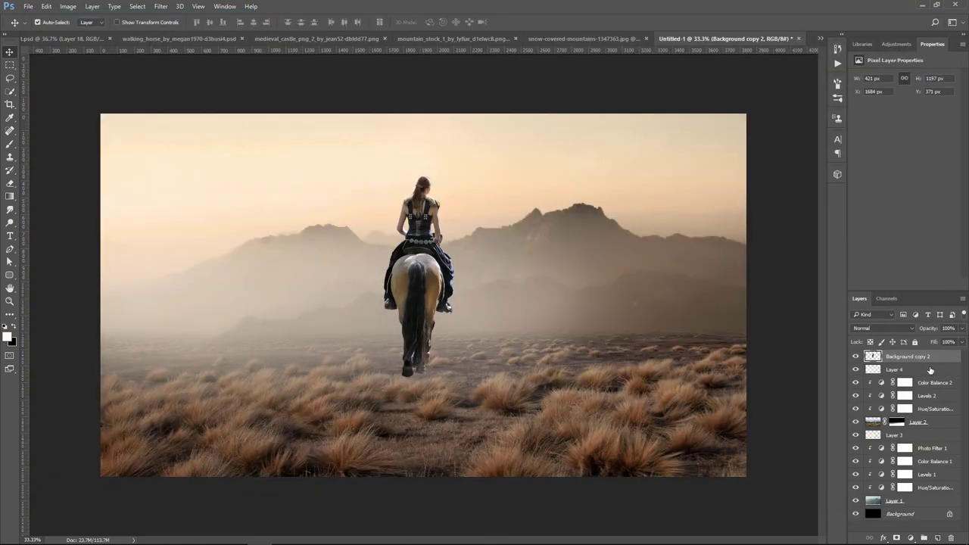
- Add a new Overlay-blended layer filled with 50% gray above the rider
click(938, 538)
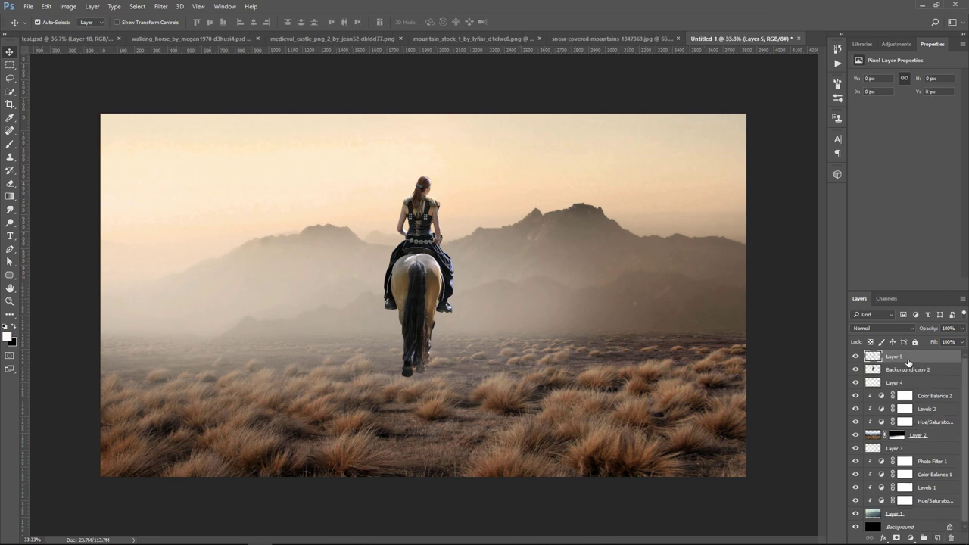
click(887, 328)
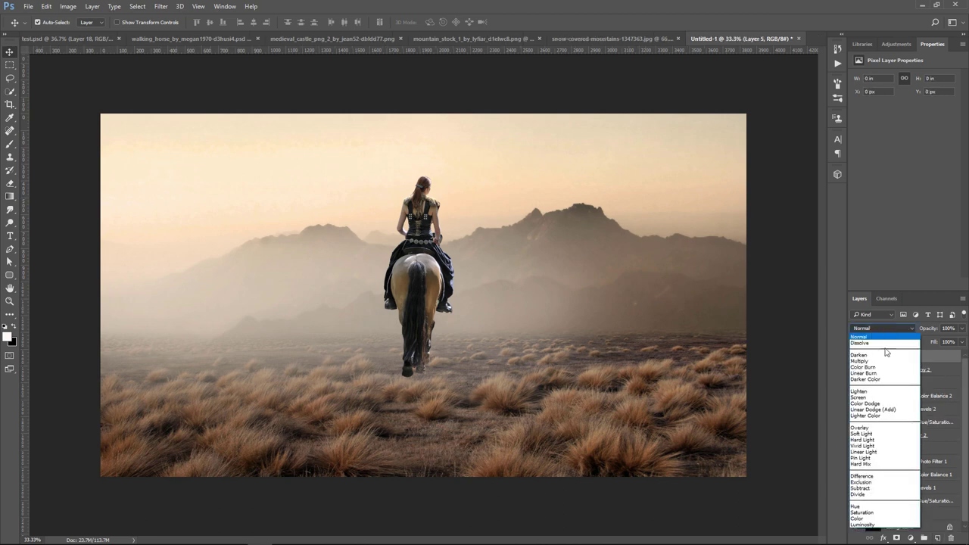
click(878, 429)
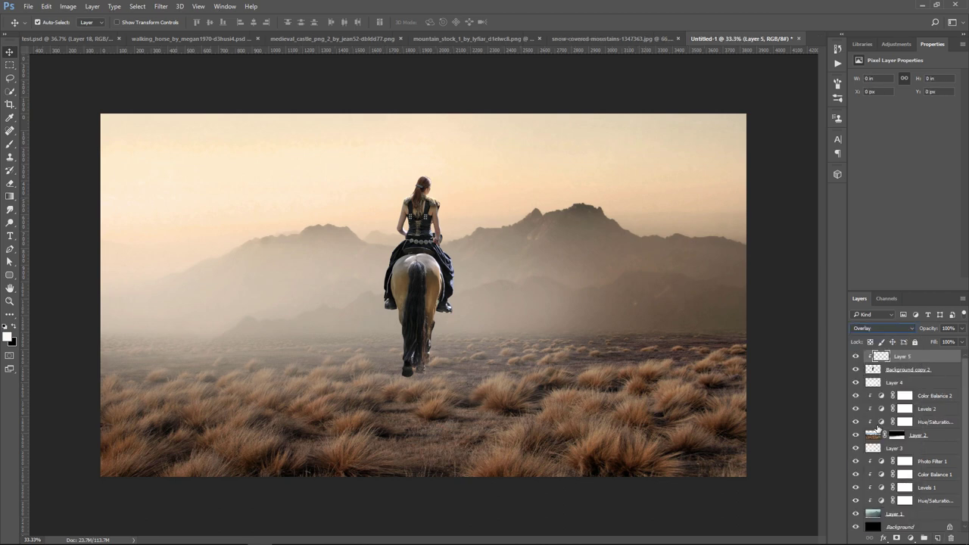
click(46, 7)
click(53, 160)
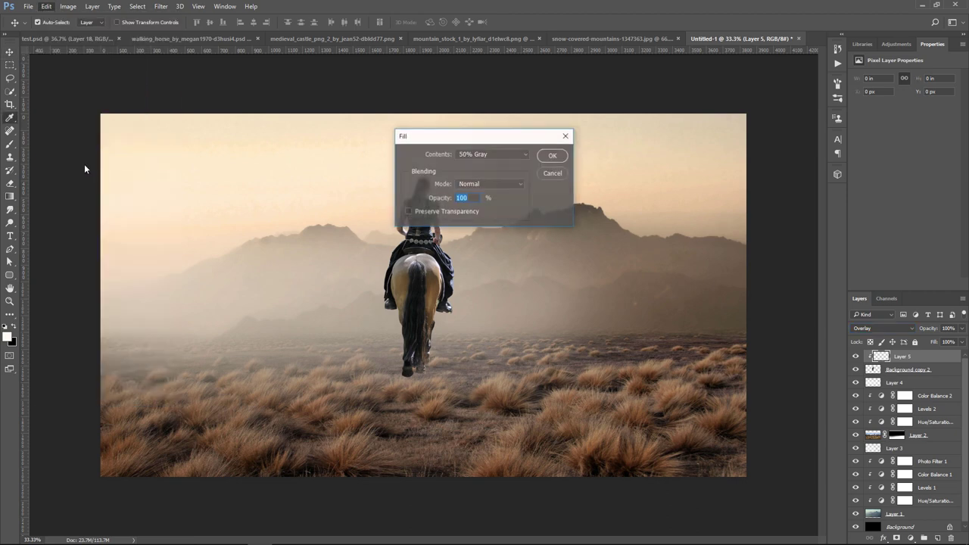
click(554, 156)
key(v)
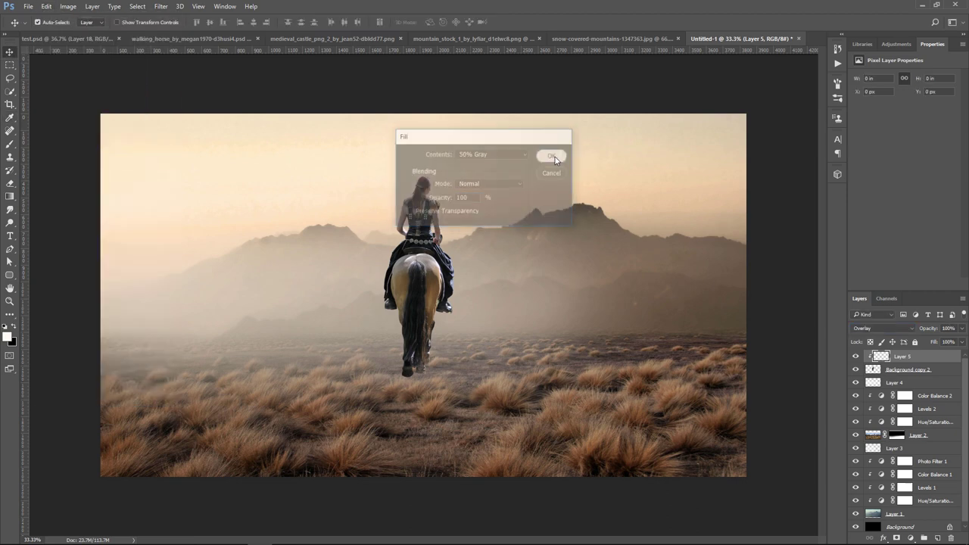
- Dodge light around the rider, burn the ground by the legs, and set opacity to 77%
click(10, 224)
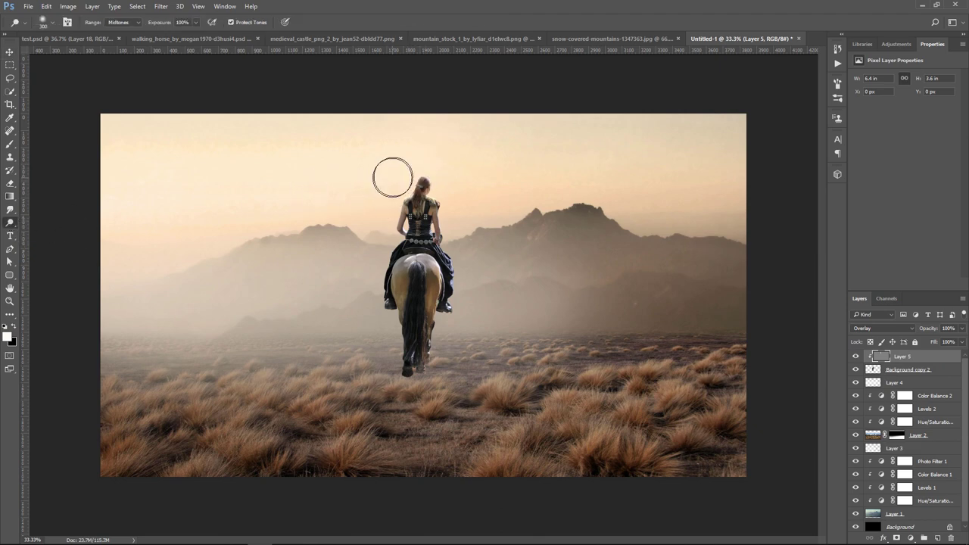
drag(377, 237, 356, 303)
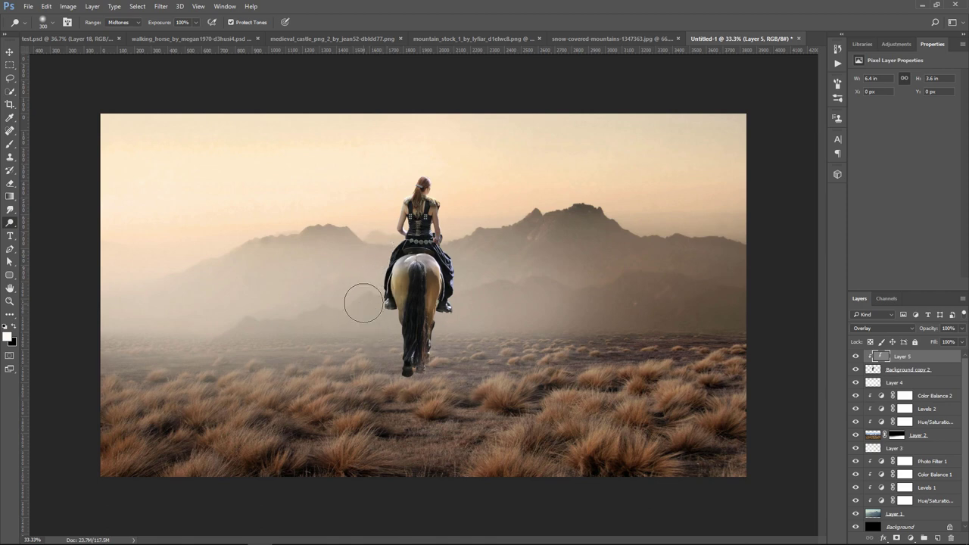
right_click(10, 224)
click(45, 232)
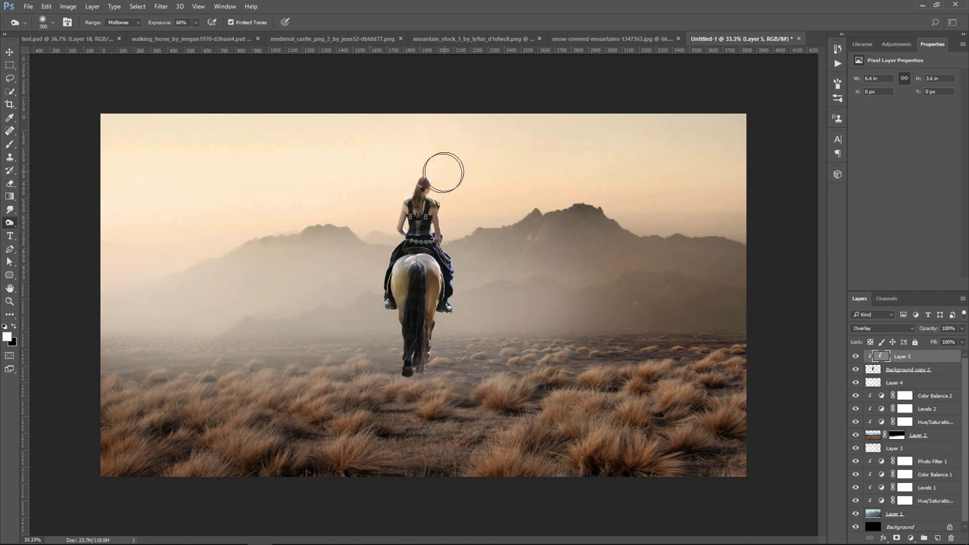
drag(416, 363, 455, 378)
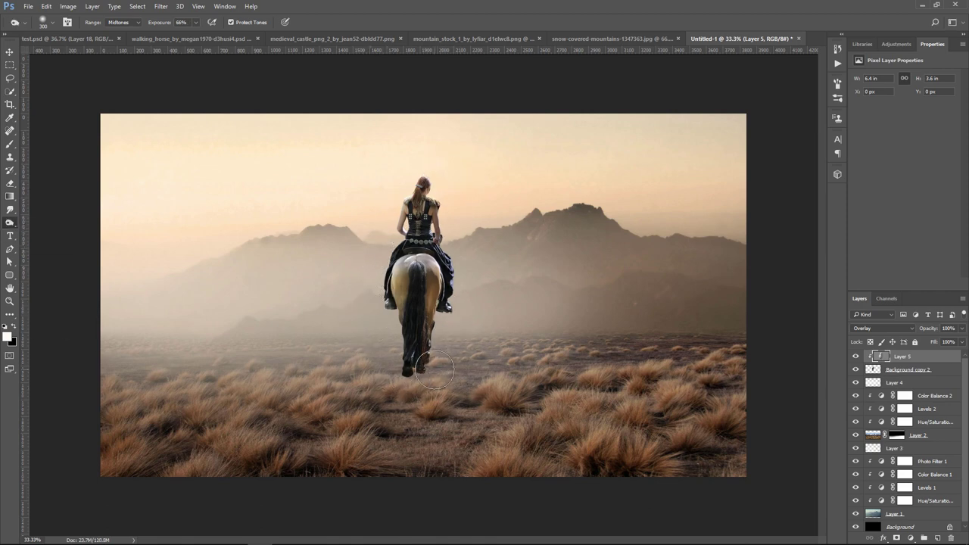
click(10, 51)
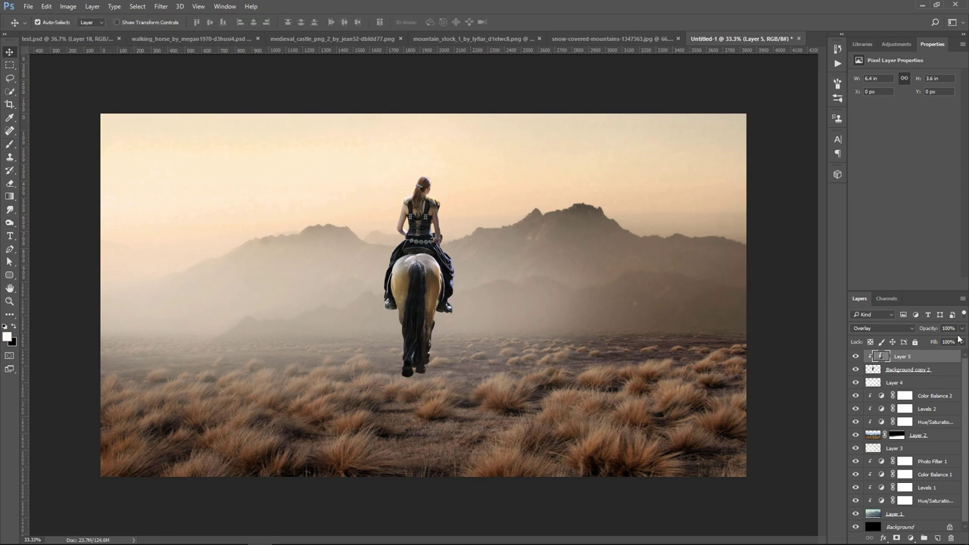
drag(963, 332, 952, 342)
- Load the rider's outline as a selection and fill it black on a new layer above Layer 4
click(856, 357)
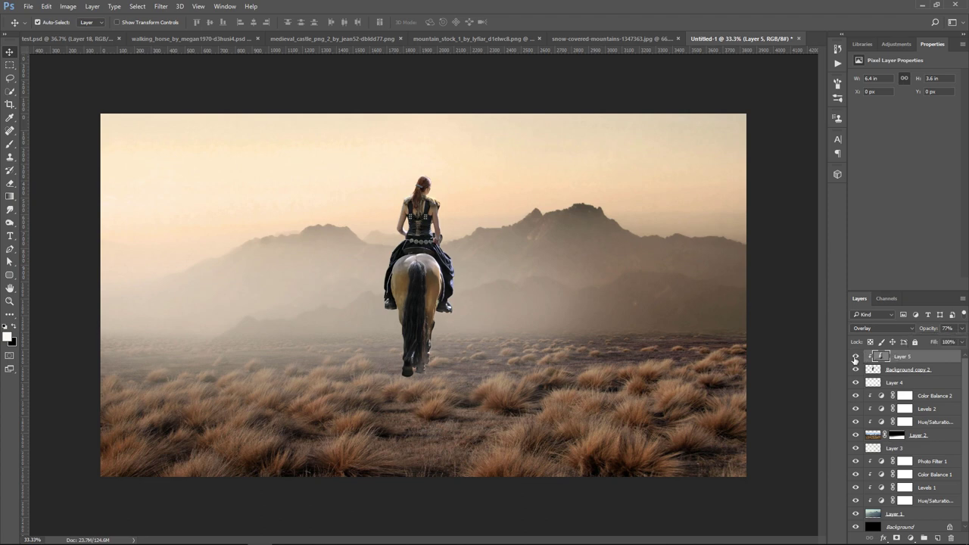
click(856, 357)
ctrl+click(879, 370)
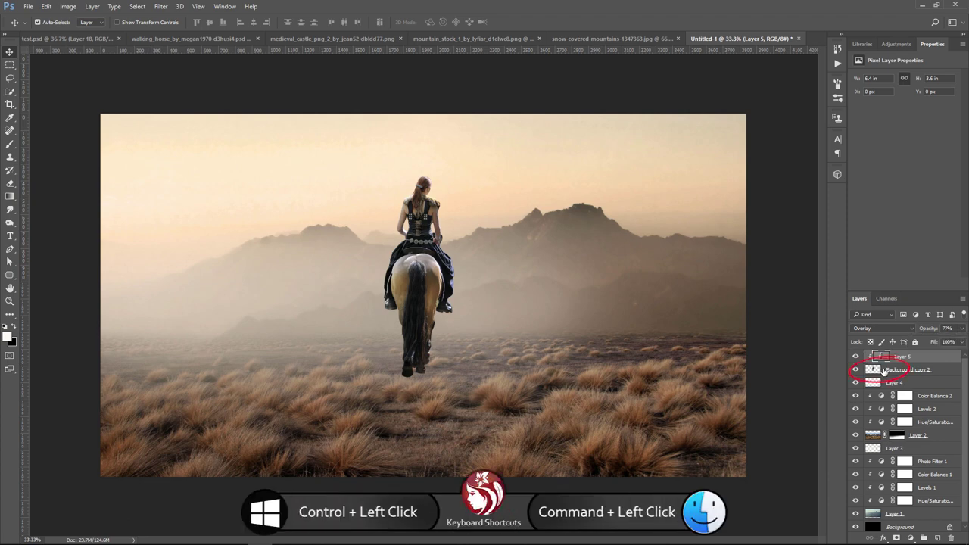
click(925, 371)
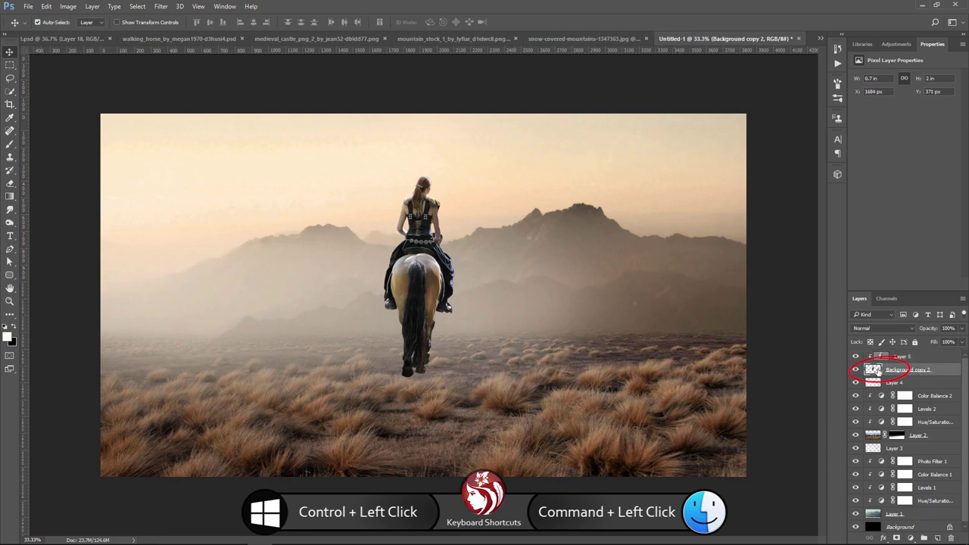
ctrl+click(875, 369)
ctrl+click(873, 370)
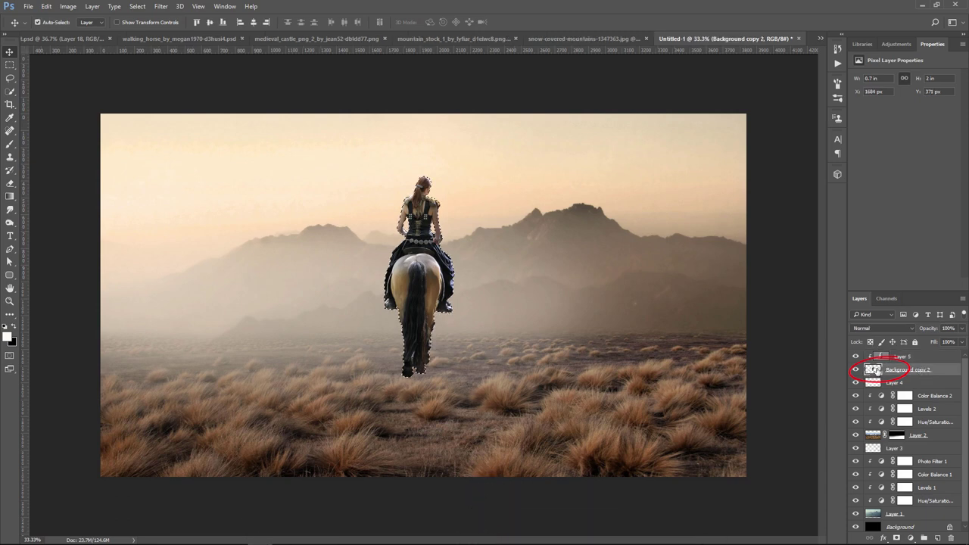
click(923, 385)
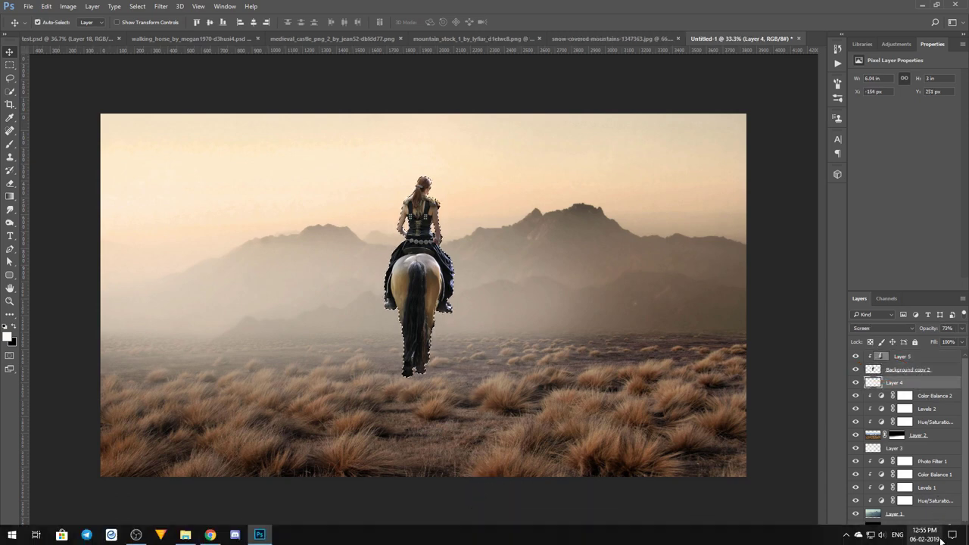
click(938, 537)
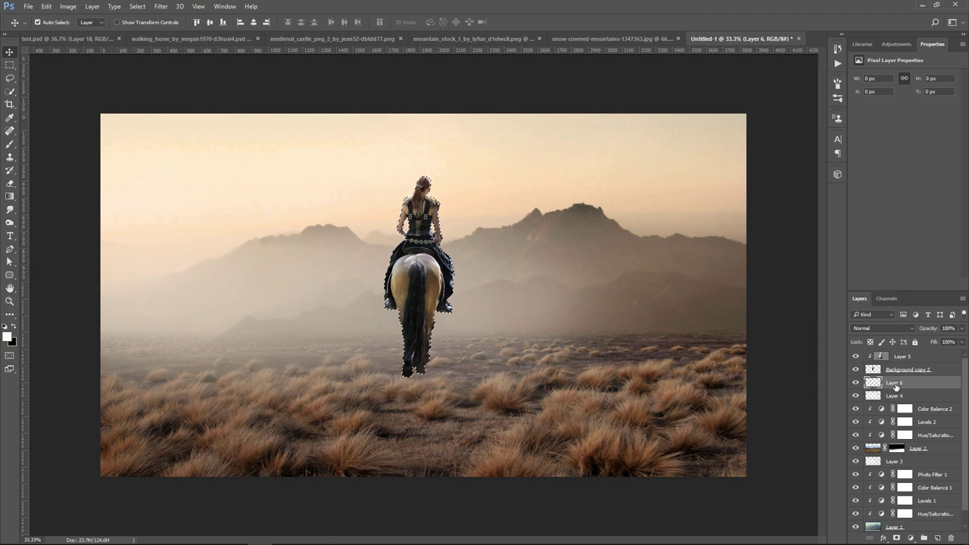
click(6, 326)
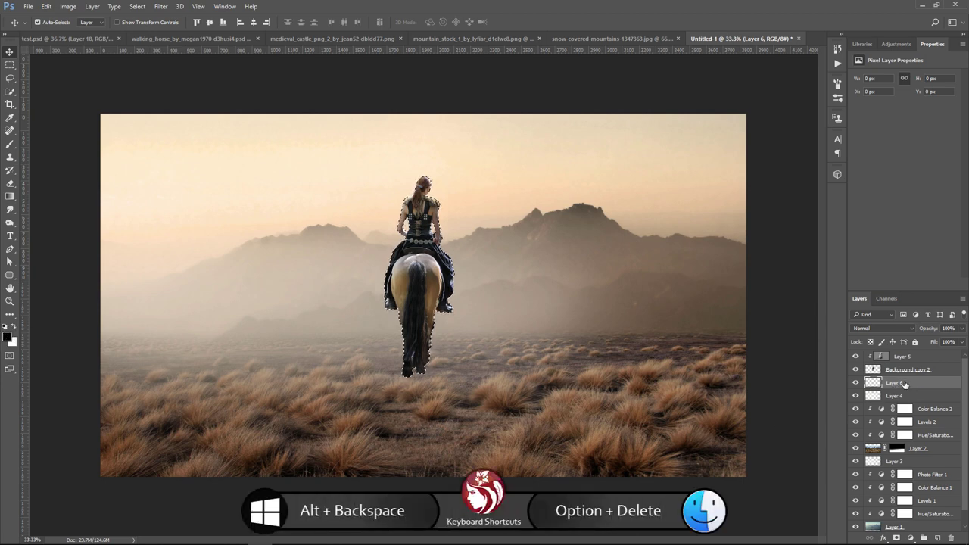
key(alt+BackSpace)
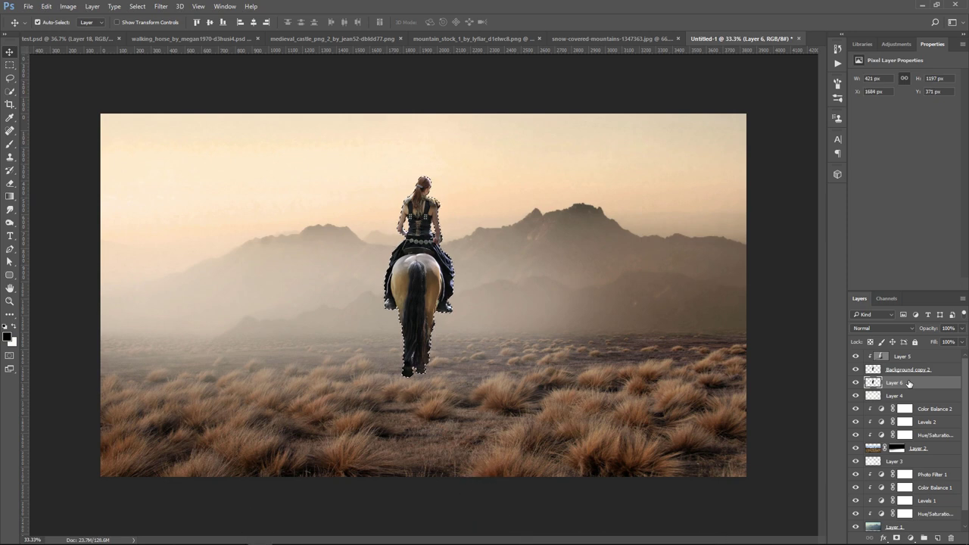
key(ctrl+d)
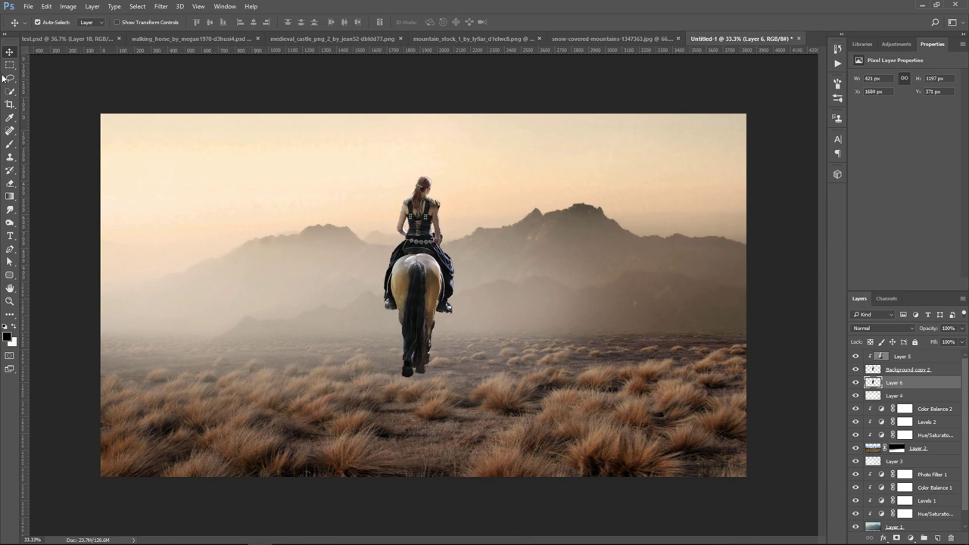
- Flip the black silhouette and skew it flat across the grass to the horse's right
click(46, 7)
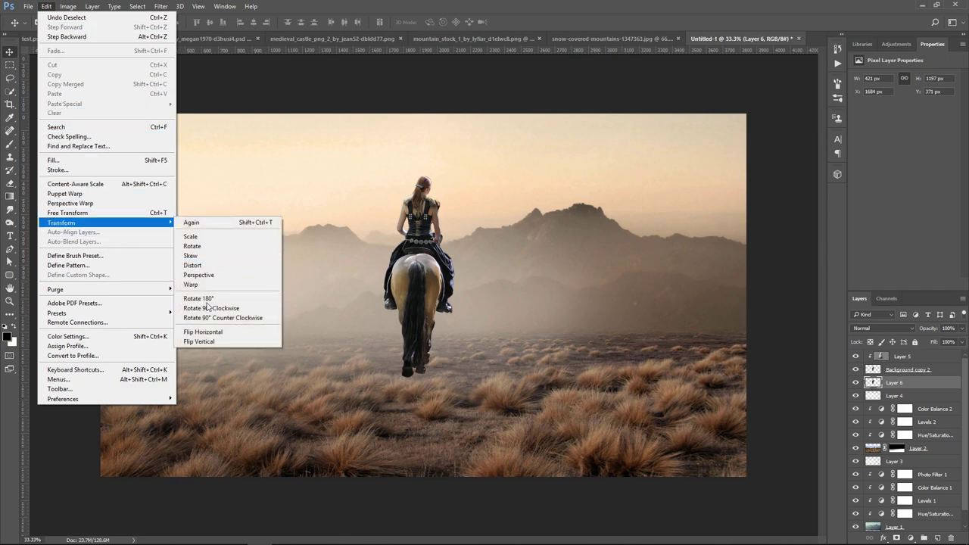
click(209, 339)
key(ctrl+t)
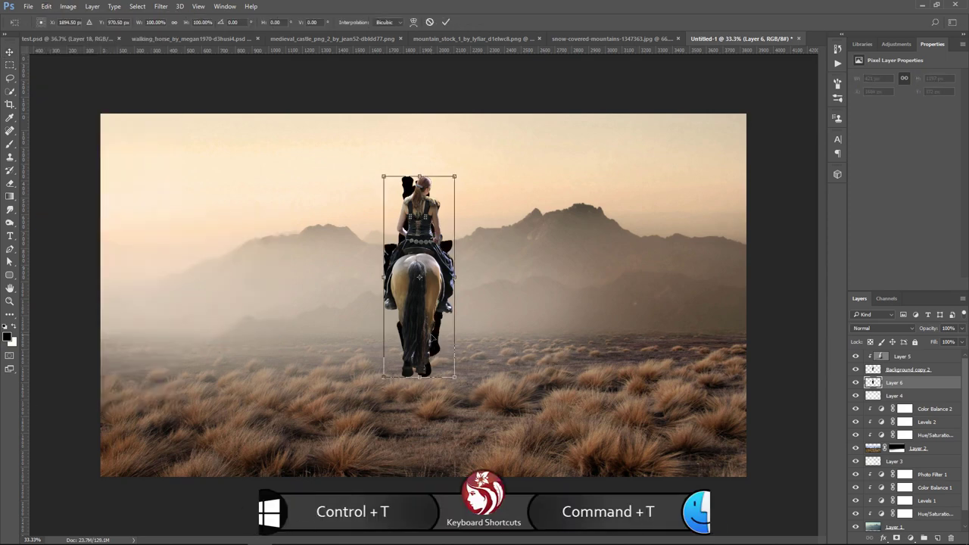
drag(423, 174, 432, 492)
key(ctrl+minus)
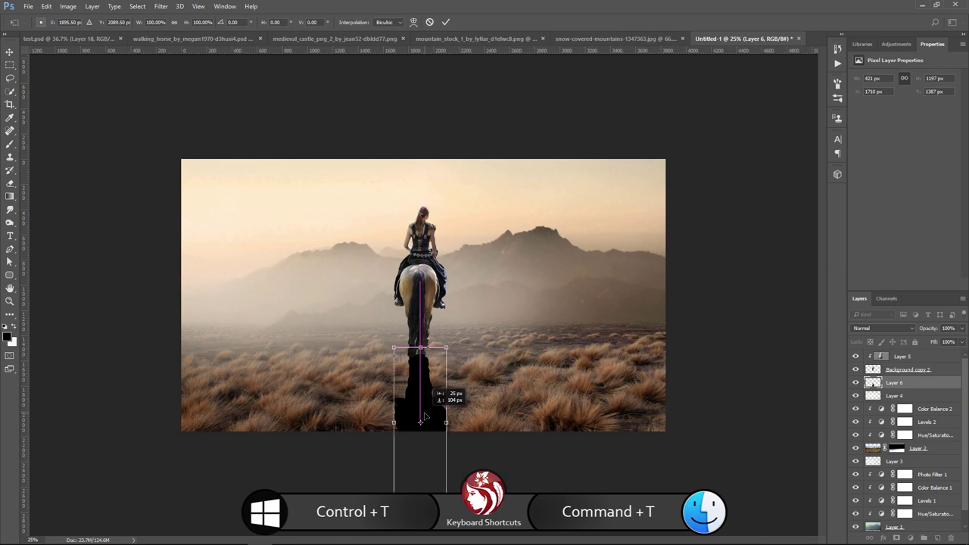
mouse_move(424, 443)
mouse_down()
mouse_move(551, 409)
mouse_move(561, 396)
mouse_up()
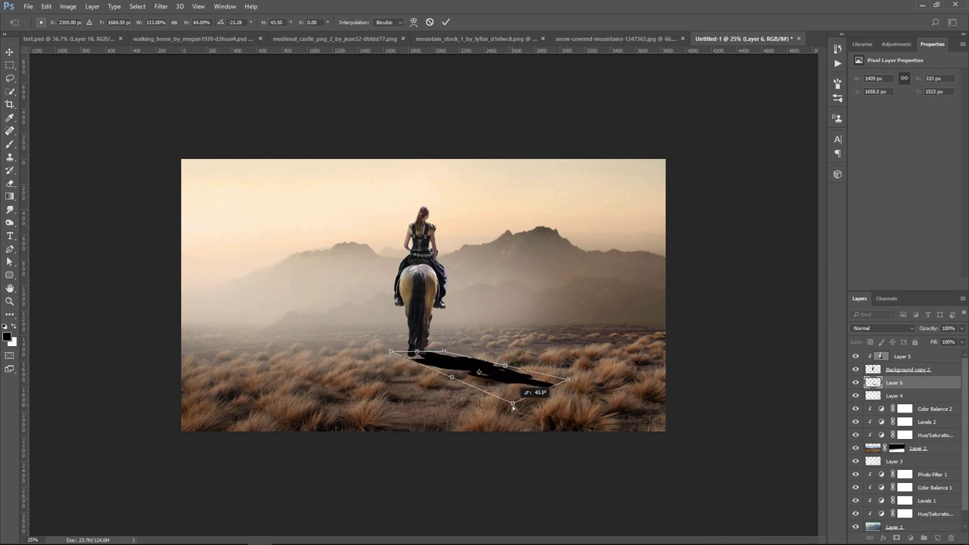
drag(561, 396, 572, 367)
key(ctrl+plus)
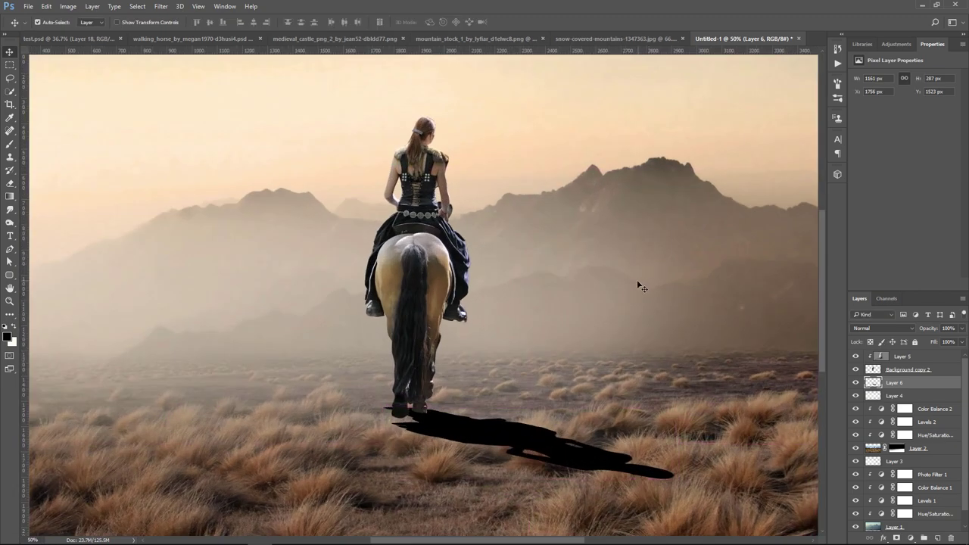
drag(618, 393, 659, 447)
key(ctrl+minus)
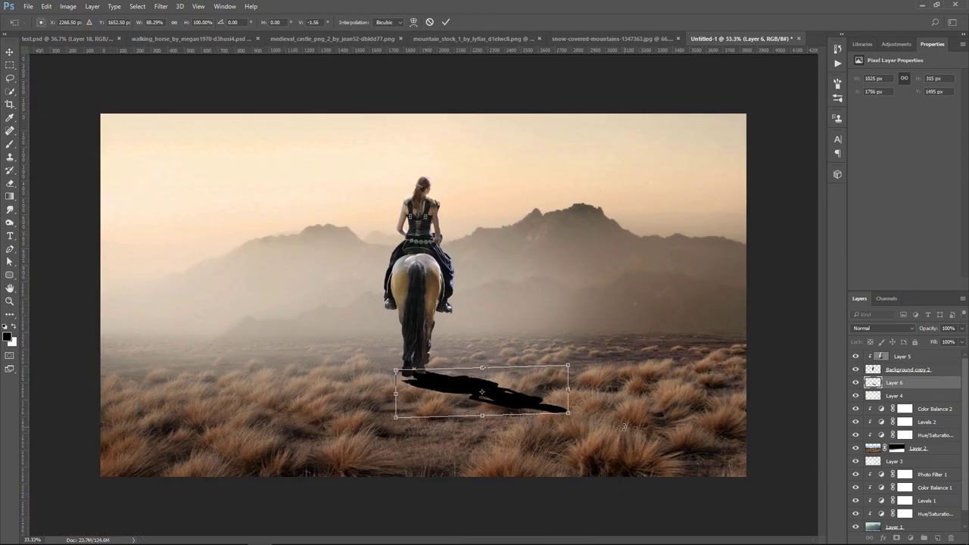
key(Return)
- Soften the shadow with a 9.8 pixel Gaussian Blur
click(161, 6)
mouse_move(166, 119)
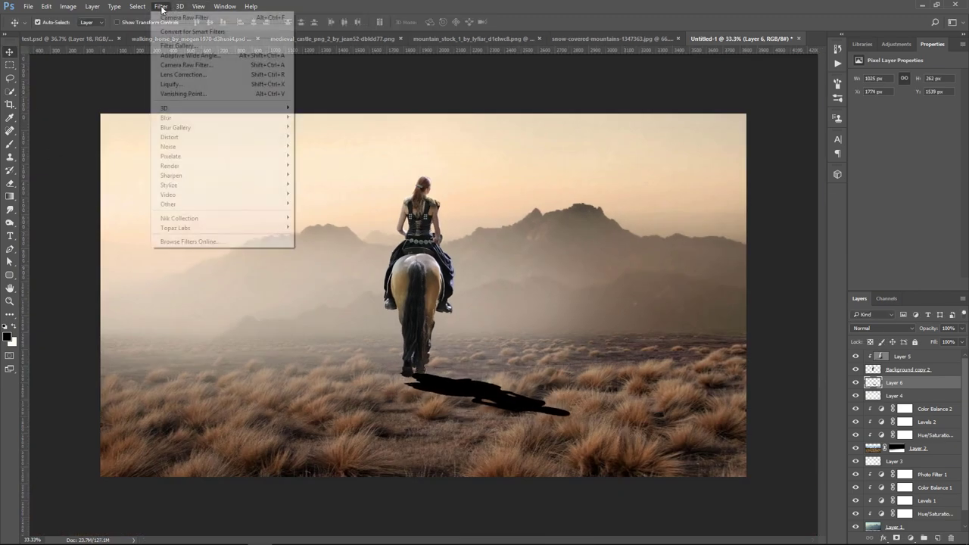
click(328, 157)
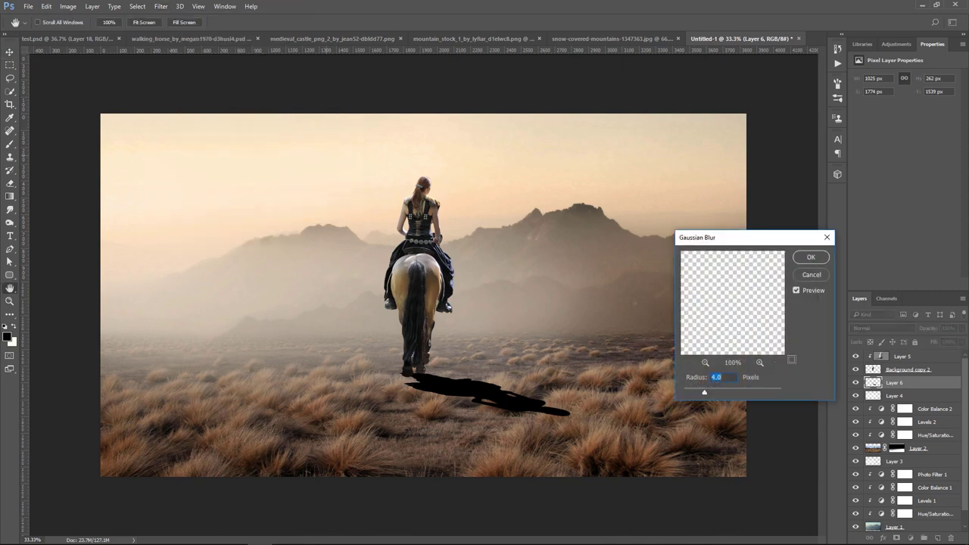
drag(722, 394, 723, 394)
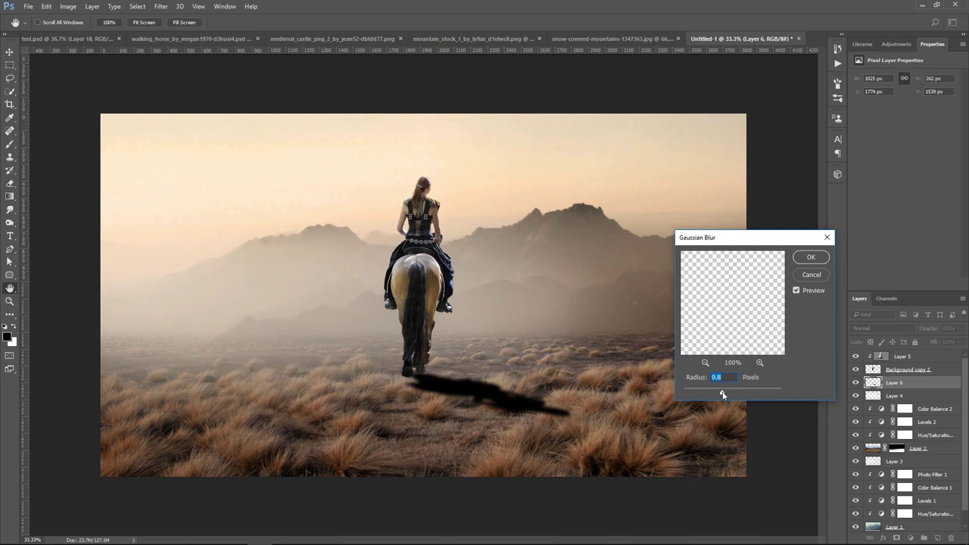
click(811, 259)
key(v)
- Lower Layer 6's opacity to about 61% and add a white layer mask
click(888, 330)
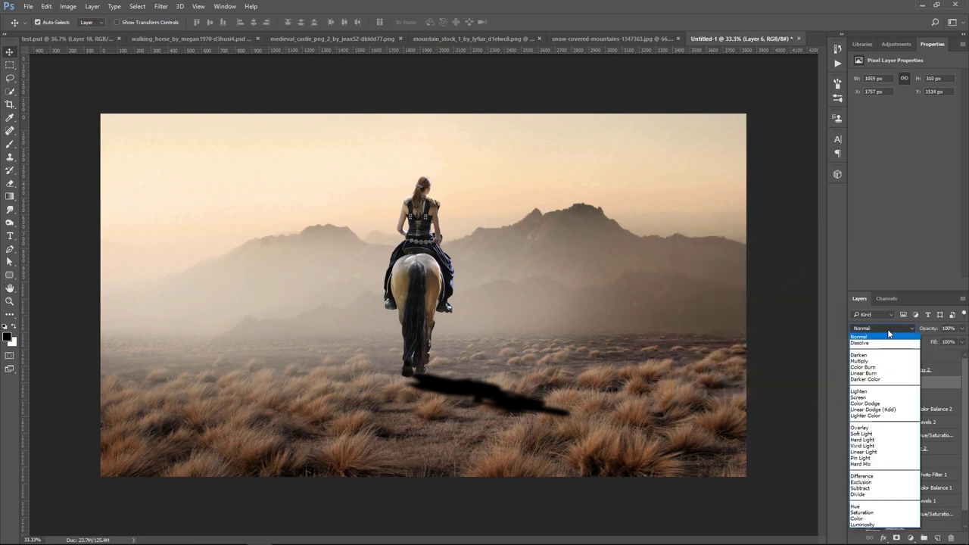
click(861, 337)
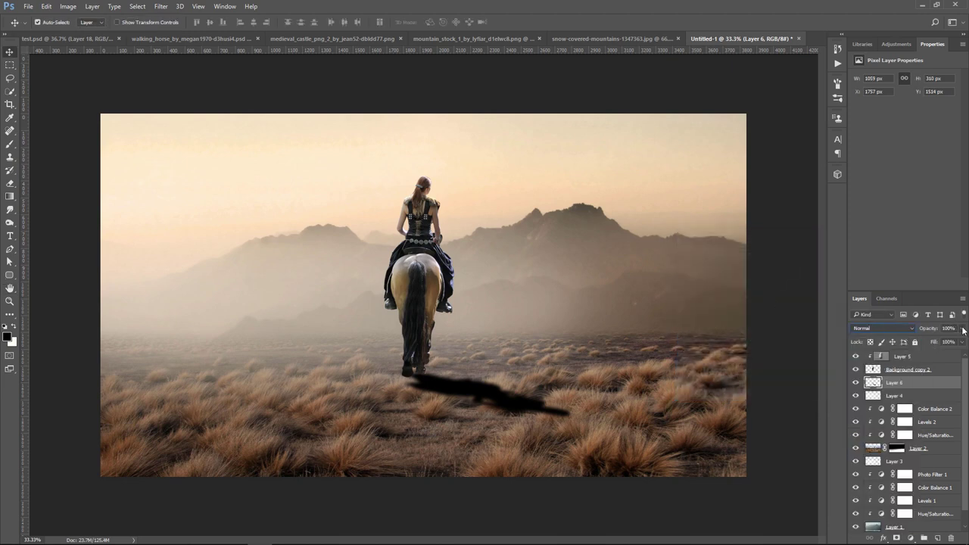
click(962, 329)
drag(961, 343, 945, 343)
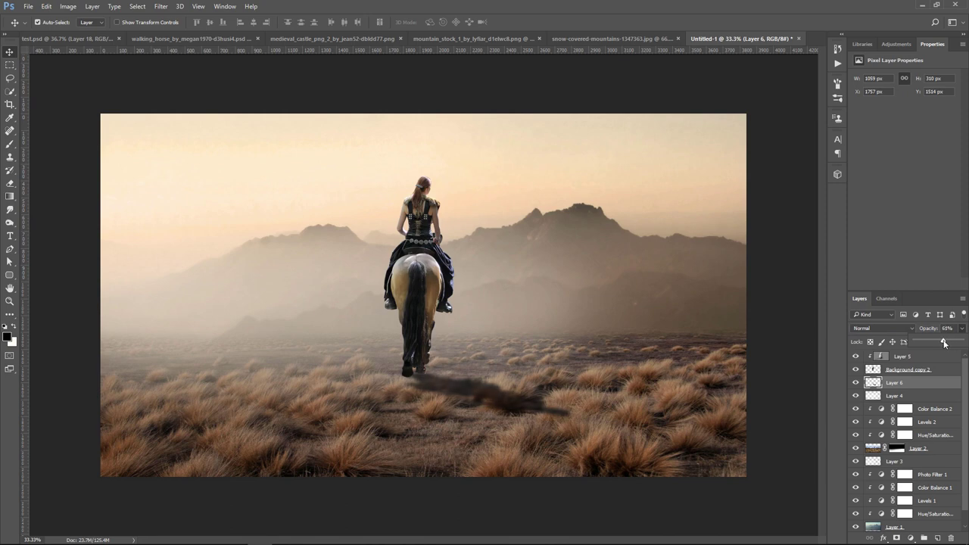
click(909, 534)
click(836, 445)
click(896, 539)
click(9, 143)
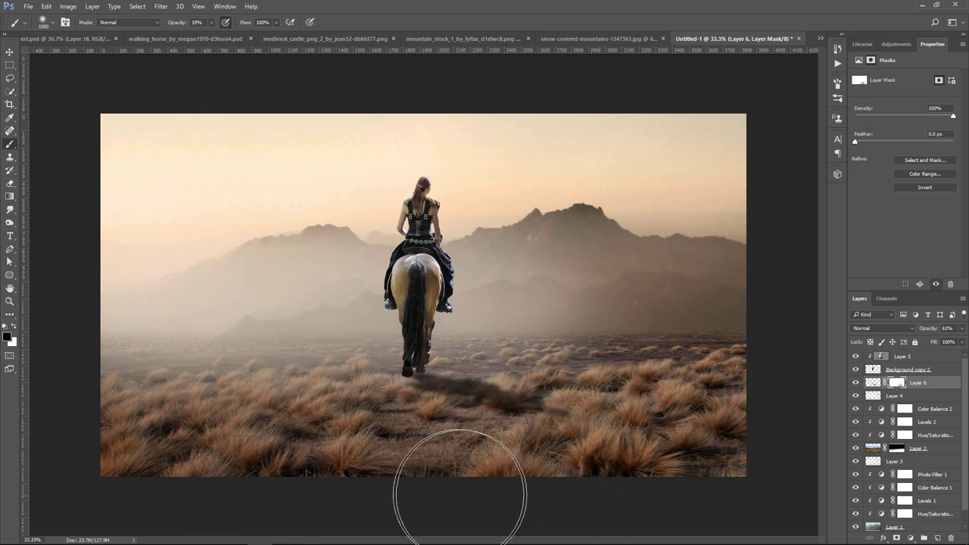
click(10, 51)
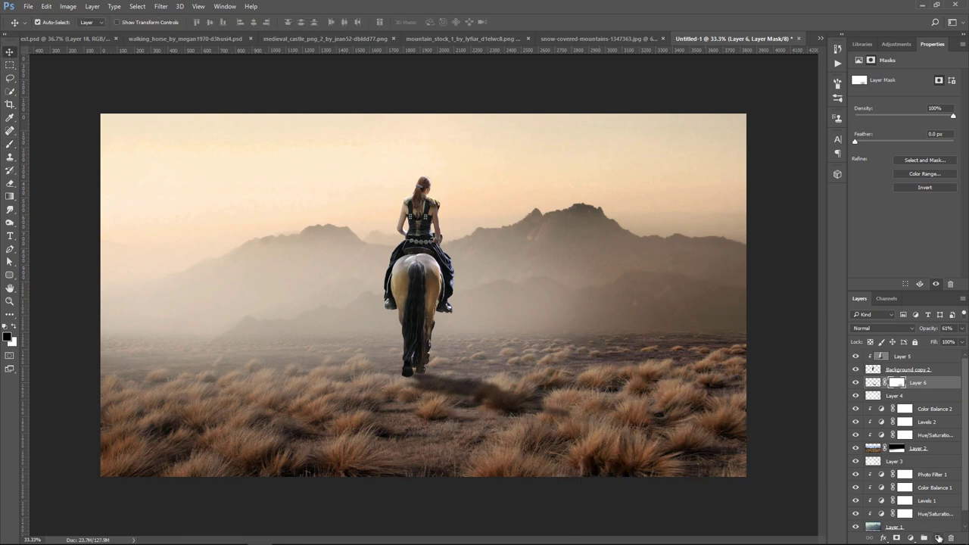
- On new Layer 7, paint black at 42% brush opacity under the hooves, trailing lower right
click(937, 538)
click(10, 143)
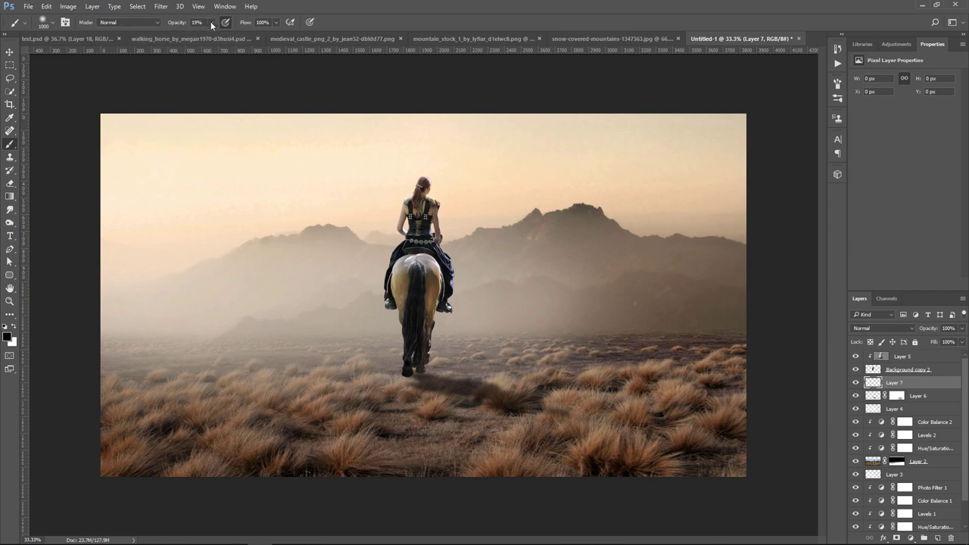
click(211, 22)
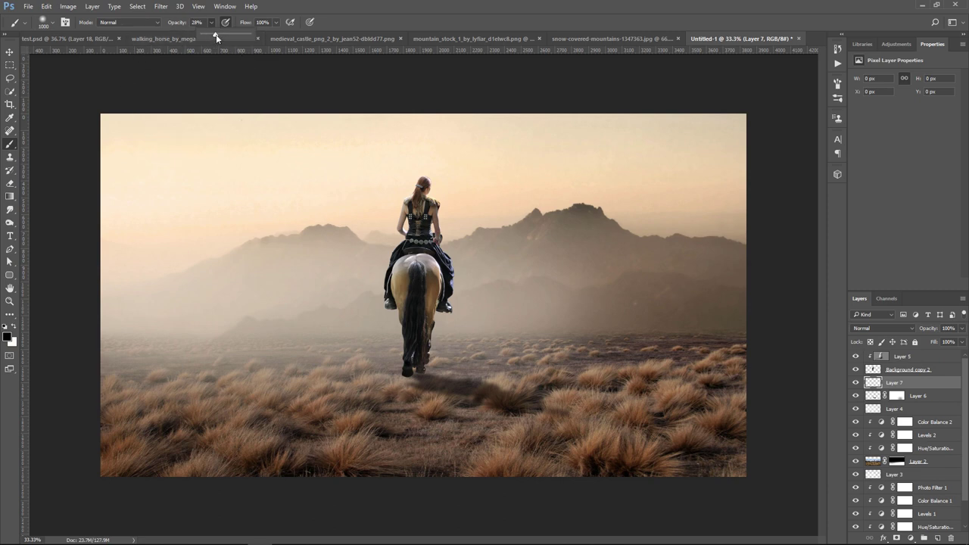
click(435, 413)
key(bracketleft)
key(bracketleft)
key(bracketleft)
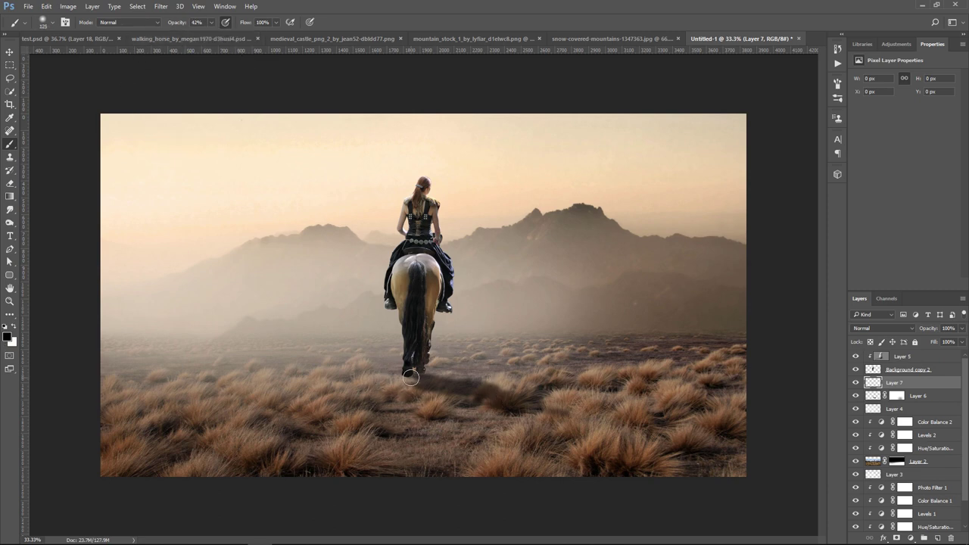
mouse_move(408, 373)
mouse_down()
mouse_move(419, 379)
mouse_move(420, 368)
mouse_move(479, 417)
mouse_up()
key(bracketright)
key(bracketright)
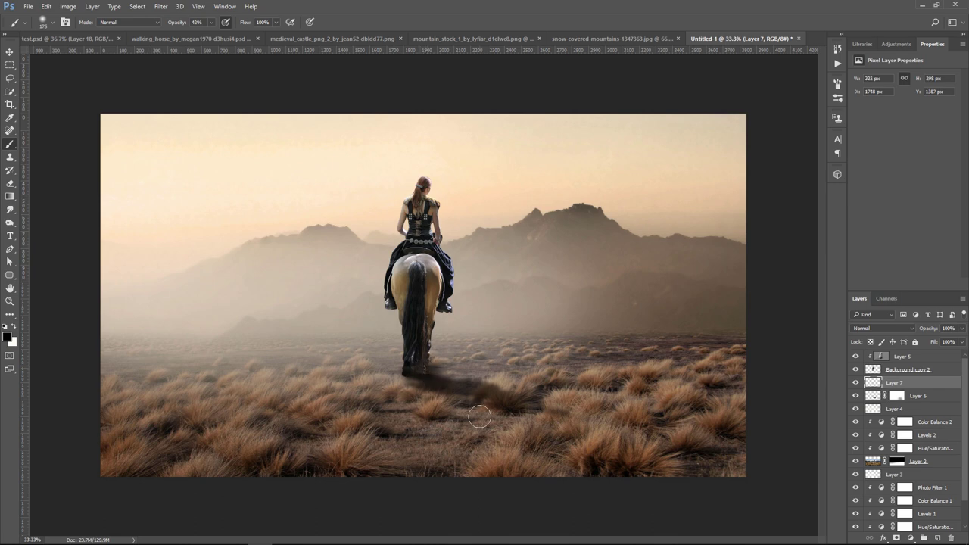
drag(433, 379, 513, 418)
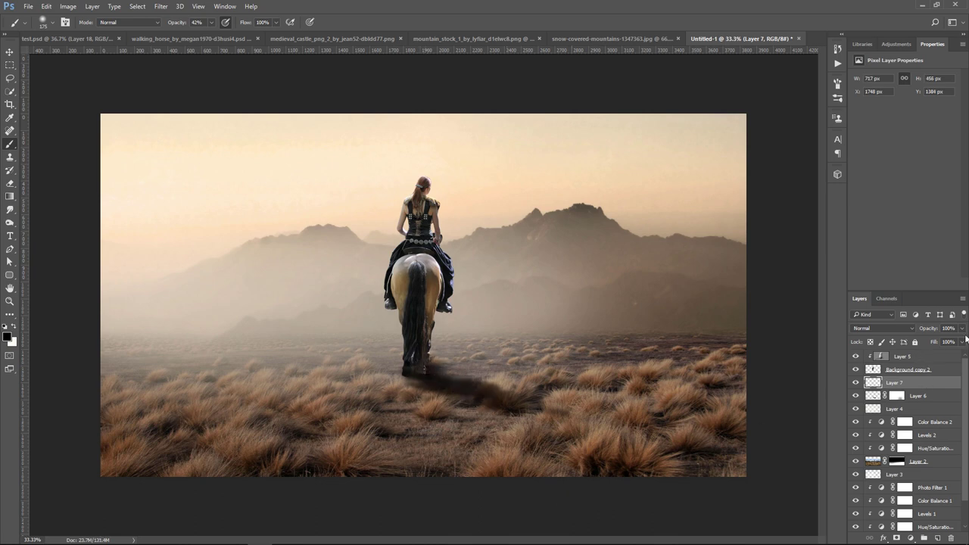
- Set the painted hoof shadow layer's opacity to about 83%
click(963, 330)
drag(962, 343, 961, 342)
click(414, 368)
click(962, 327)
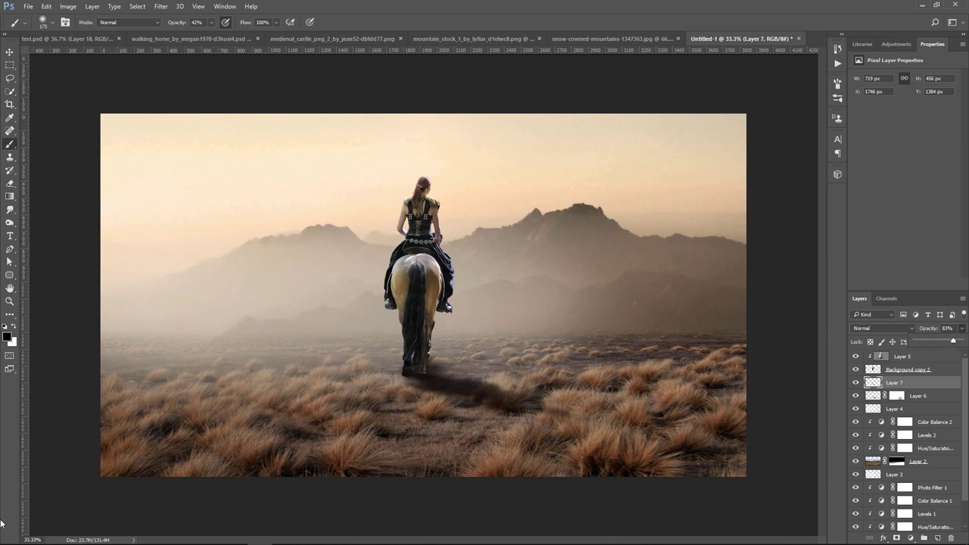
click(9, 52)
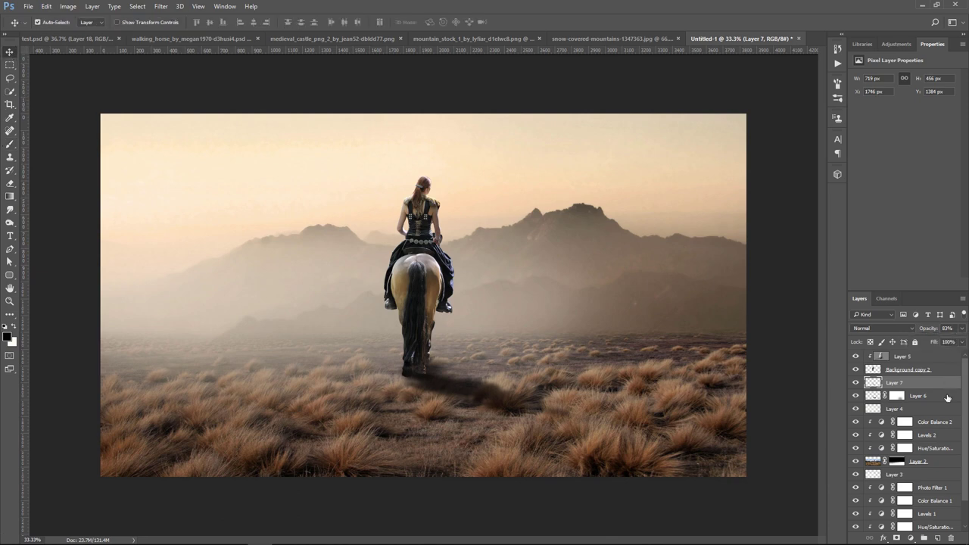
- Adjust both shadow layers' opacity, leaving the hoof shadow Layer 7 at 71%
ctrl+click(944, 399)
click(962, 328)
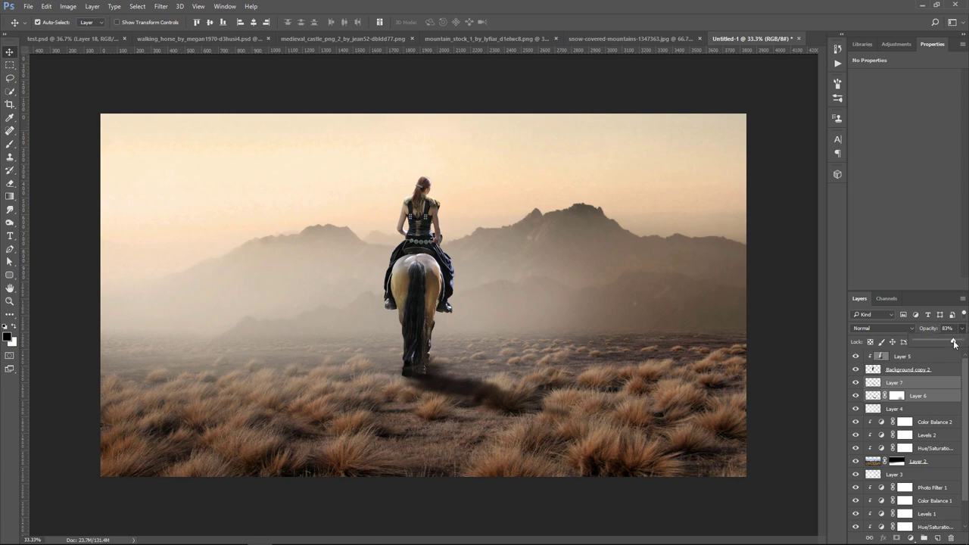
drag(950, 343, 944, 343)
click(924, 383)
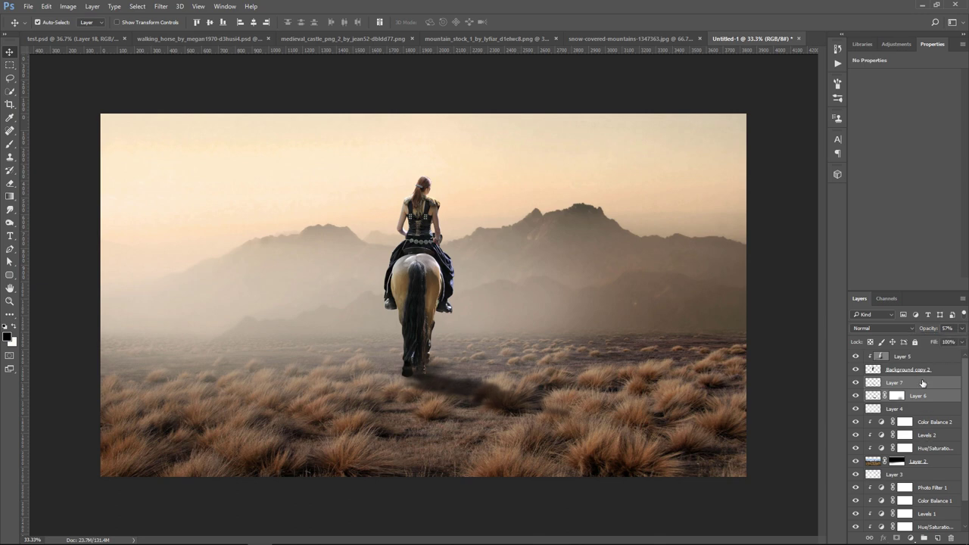
click(961, 329)
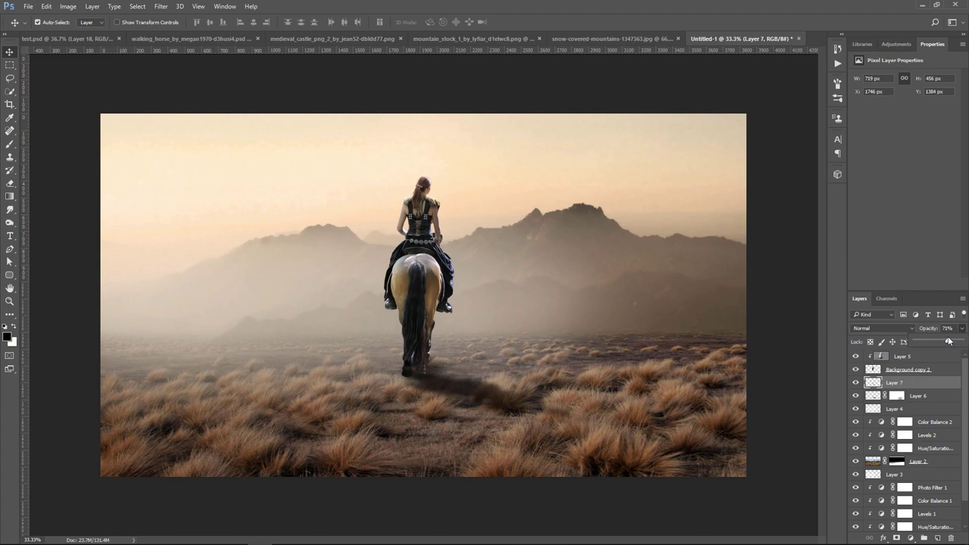
click(10, 53)
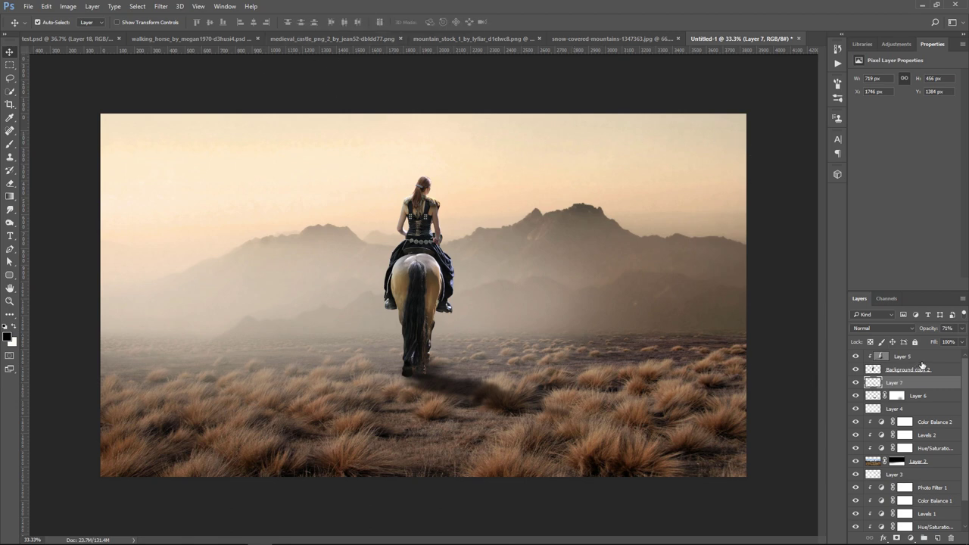
click(920, 356)
- Marquee-select the castle and rock in medieval_castle and drag them into the landscape
click(308, 38)
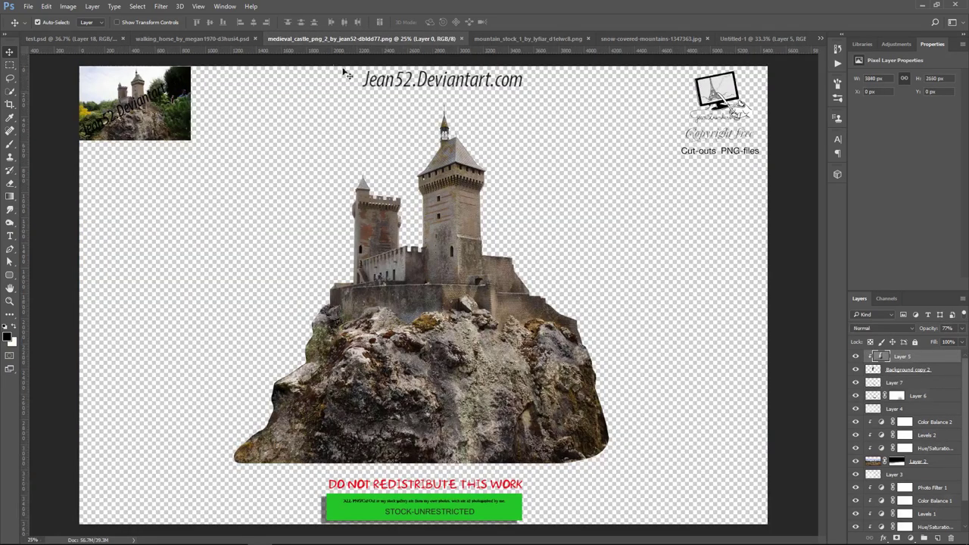
click(11, 66)
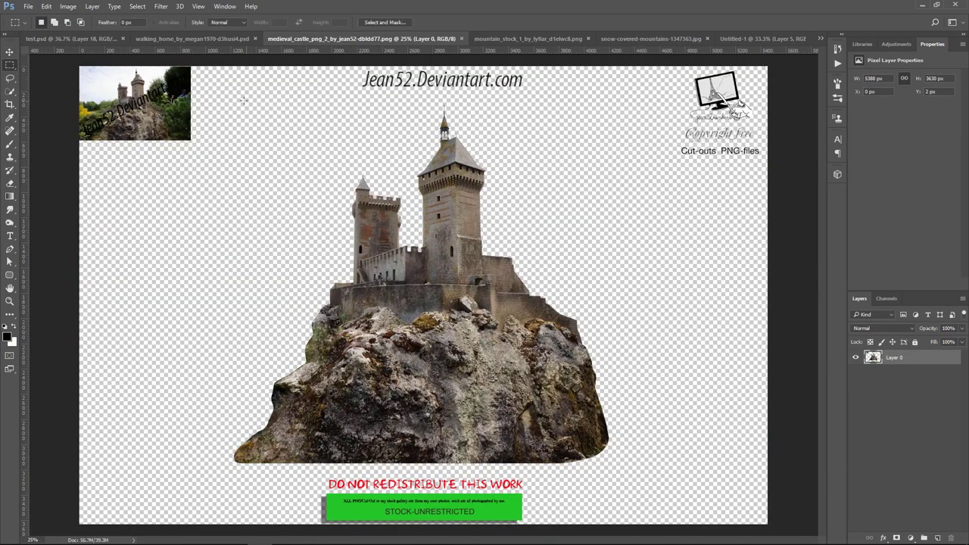
mouse_move(234, 98)
mouse_down()
mouse_move(664, 422)
mouse_move(634, 413)
mouse_up()
key(v)
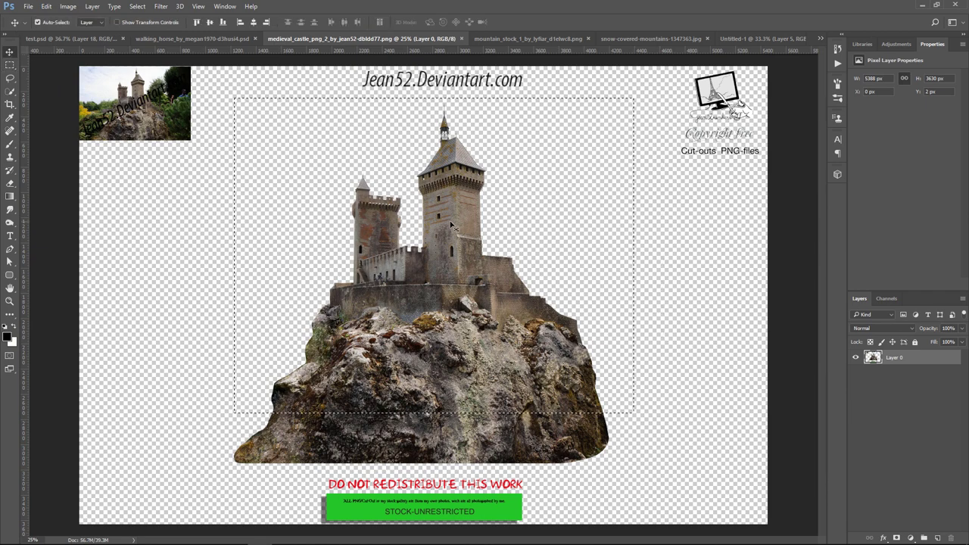
drag(452, 225, 746, 39)
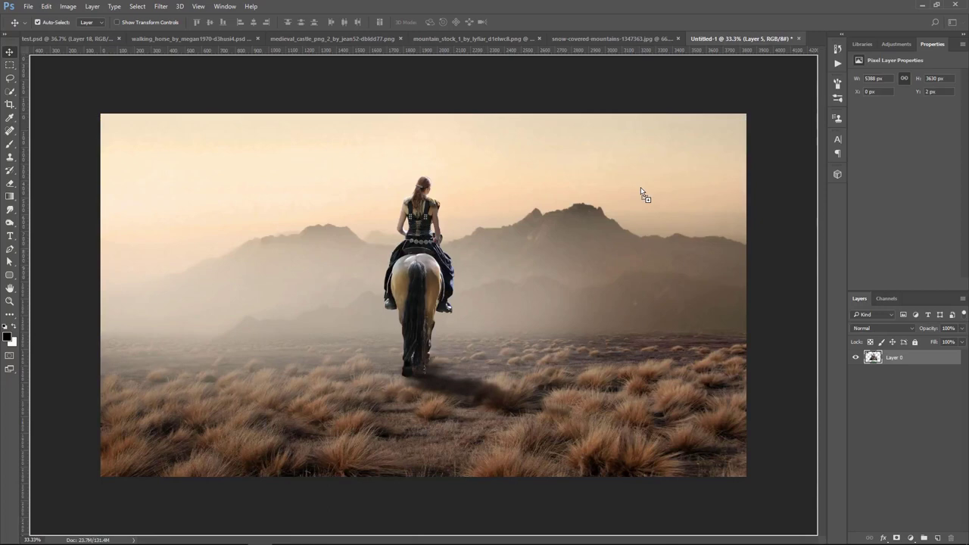
drag(746, 40, 640, 186)
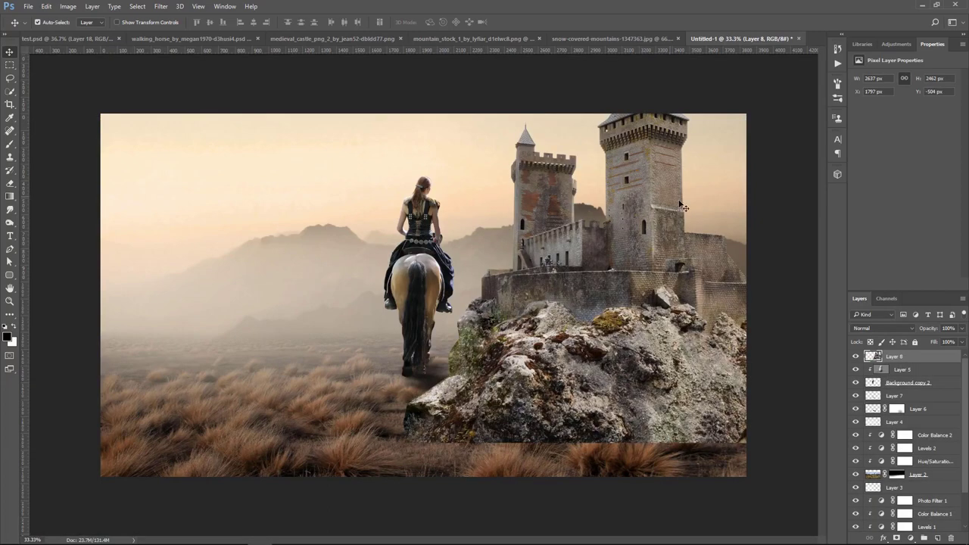
- Scale the castle down and place it at the right edge before the mountains
key(ctrl+t)
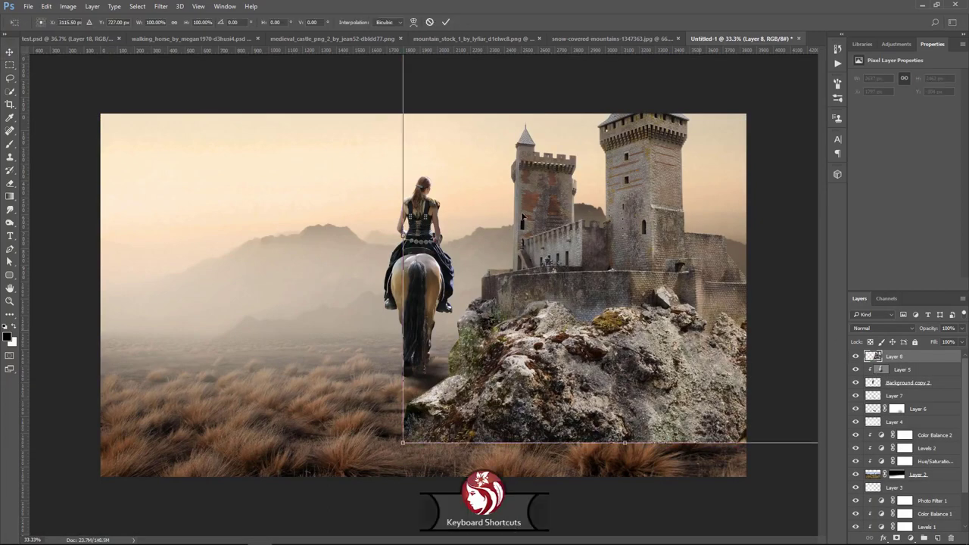
drag(635, 298, 701, 268)
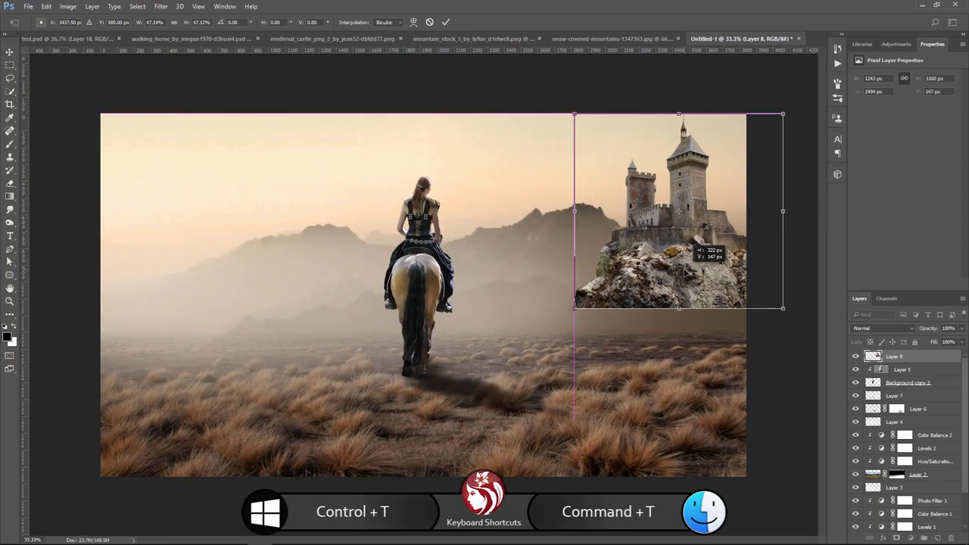
key(Return)
key(shift+Right)
key(shift+Right)
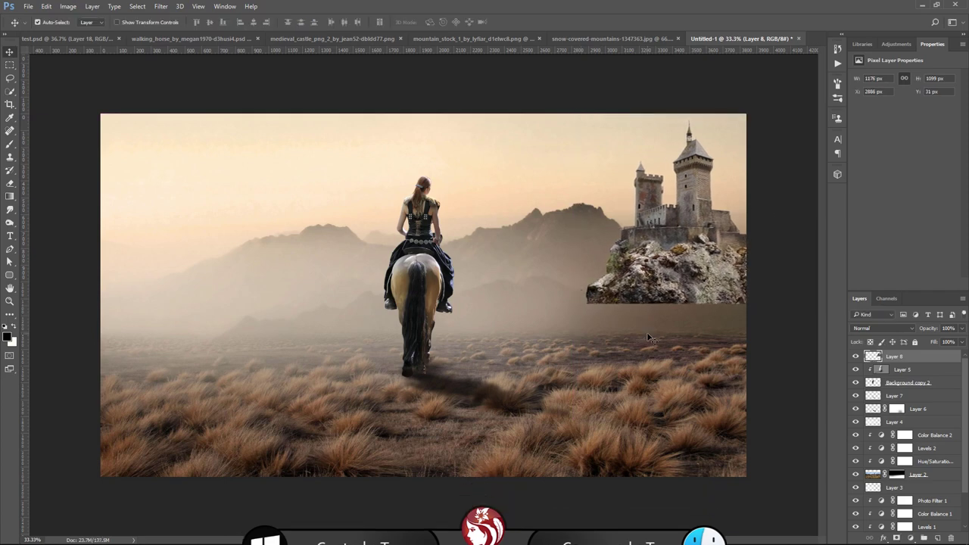
key(shift+Right)
key(shift+Right)
key(shift+Right)
key(shift+Right)
key(shift+Right)
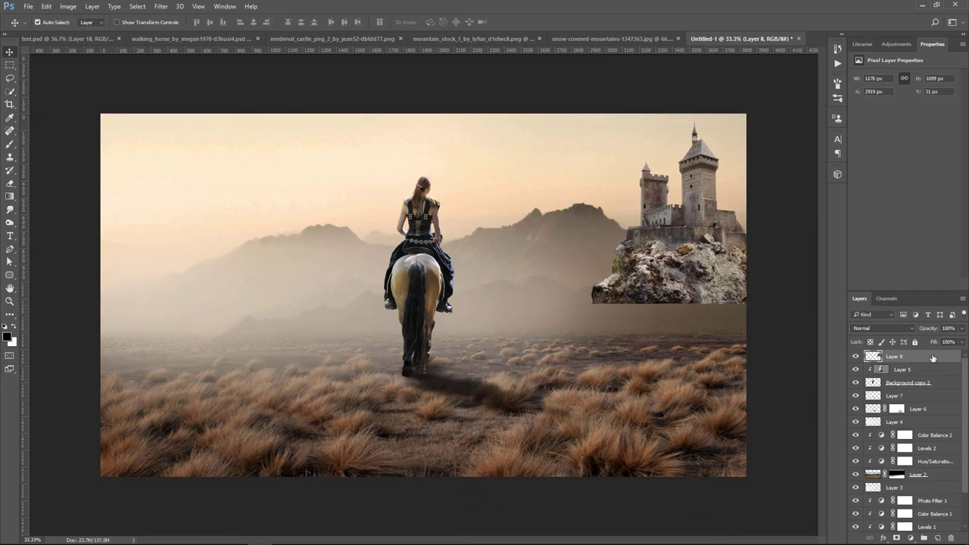
- Add a Hue/Saturation adjustment that darkens the castle toward a silhouette
click(911, 538)
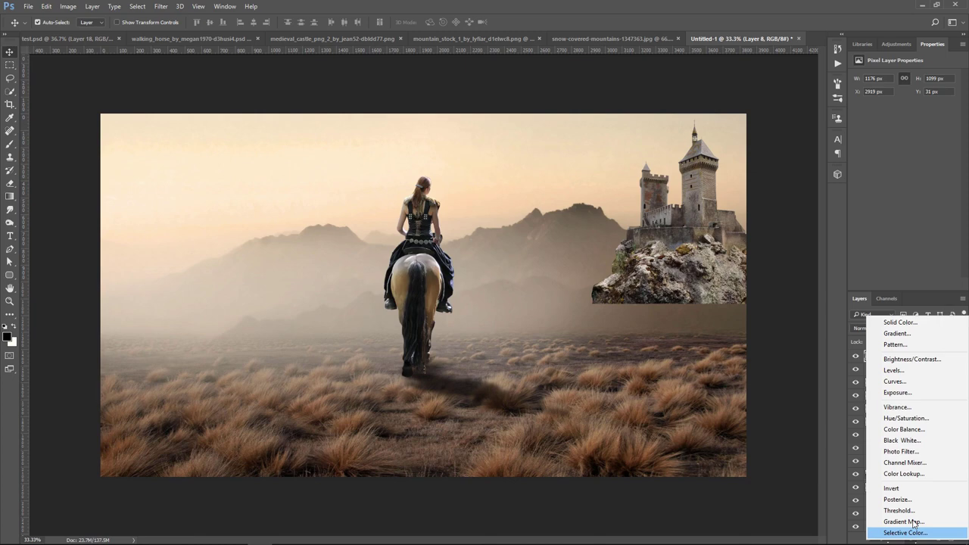
click(907, 419)
click(890, 284)
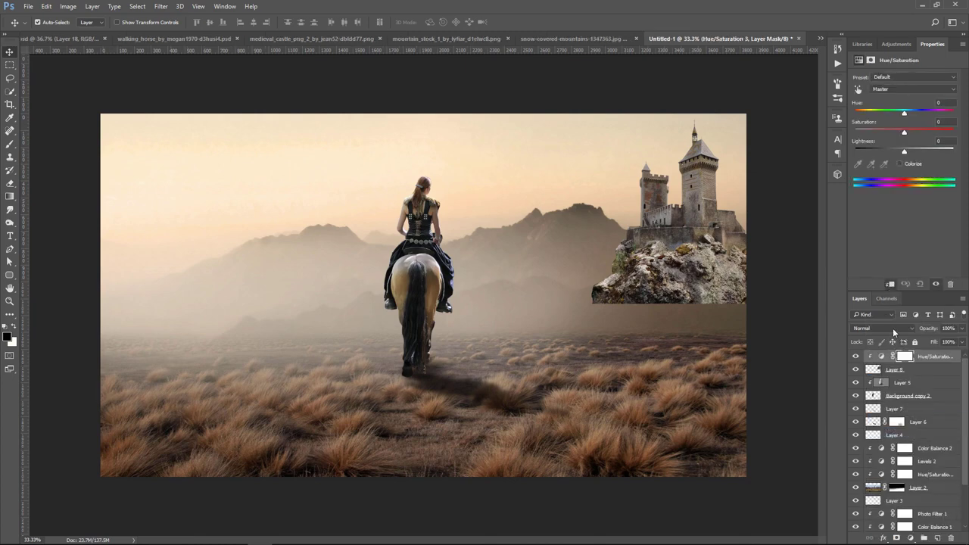
mouse_move(906, 150)
mouse_down()
mouse_move(859, 153)
mouse_move(867, 154)
mouse_up()
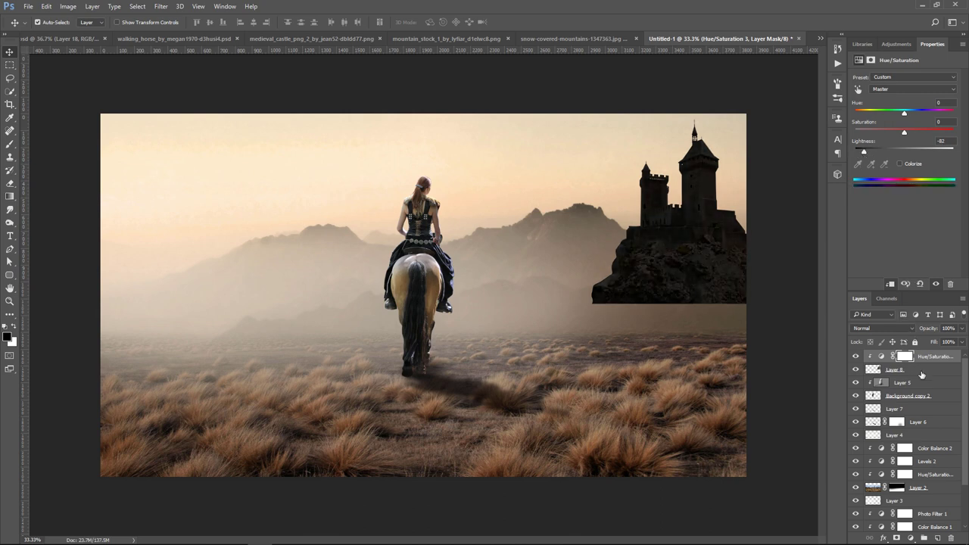
- Deepen the castle's darkening to Lightness -90 and fade Layer 8 to 57% opacity
click(921, 369)
click(962, 328)
drag(960, 343, 947, 342)
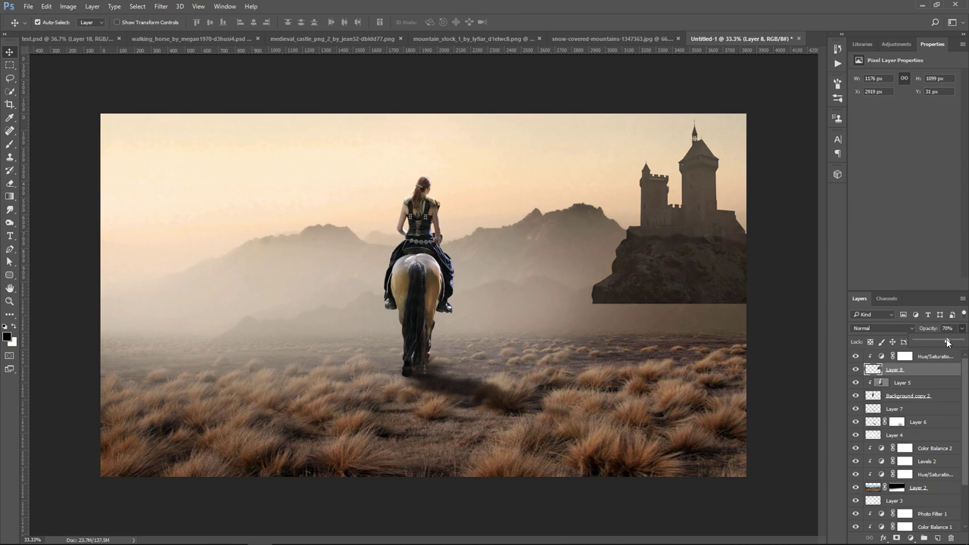
click(940, 356)
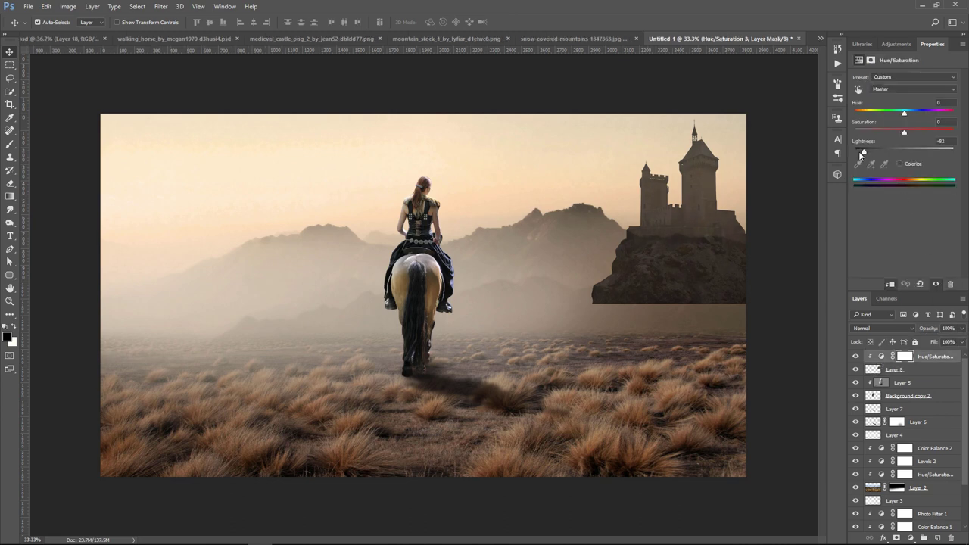
drag(862, 151, 859, 152)
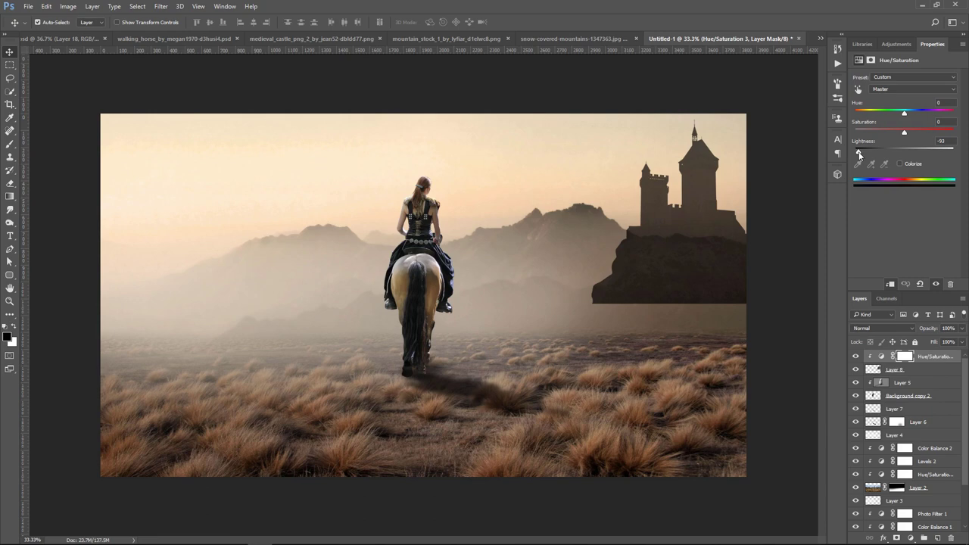
click(925, 373)
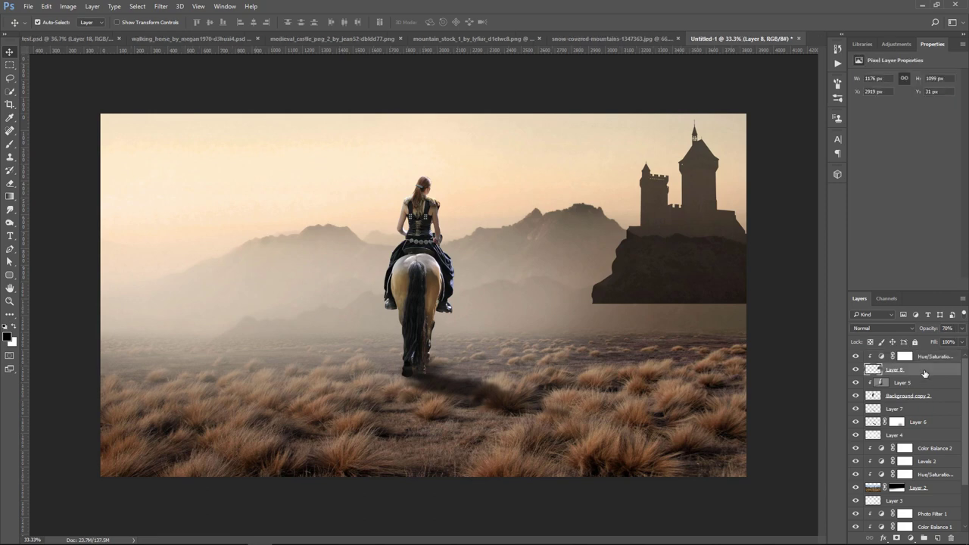
click(961, 328)
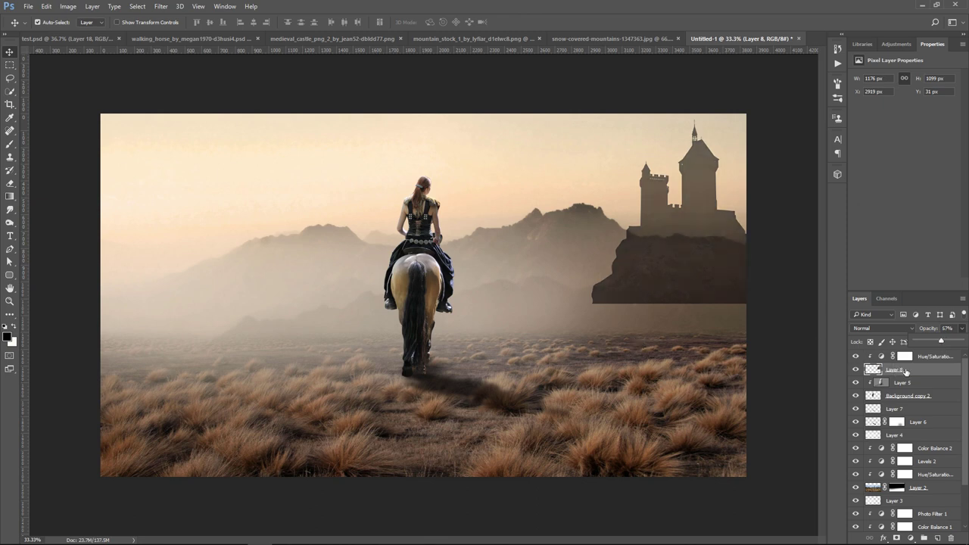
- Mask Layer 8 and paint out the castle's dark cliff base with a large, low-opacity soft brush
click(897, 539)
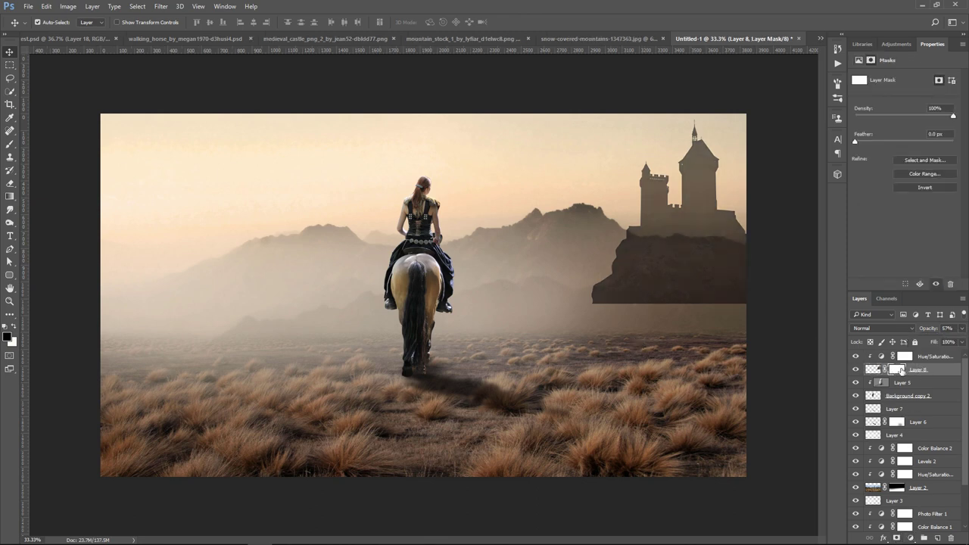
click(10, 144)
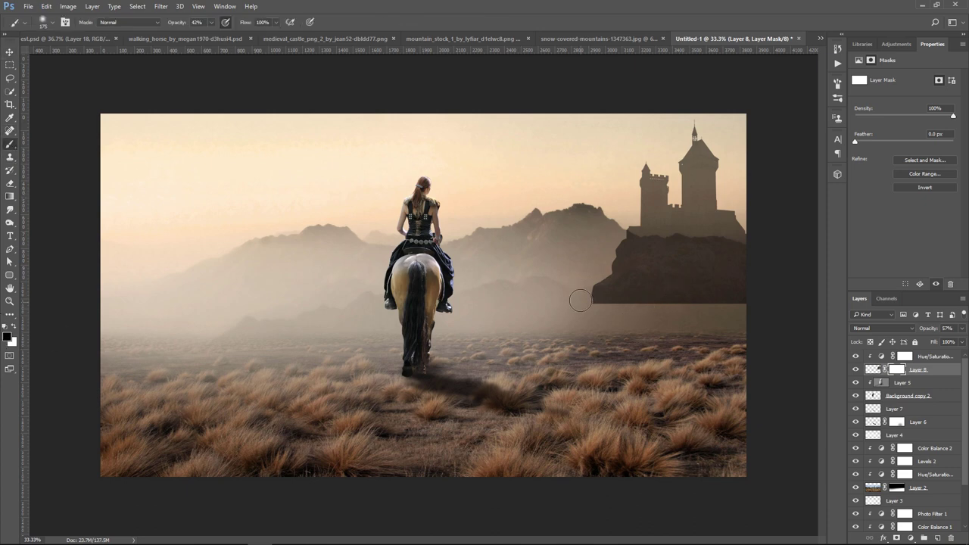
click(212, 25)
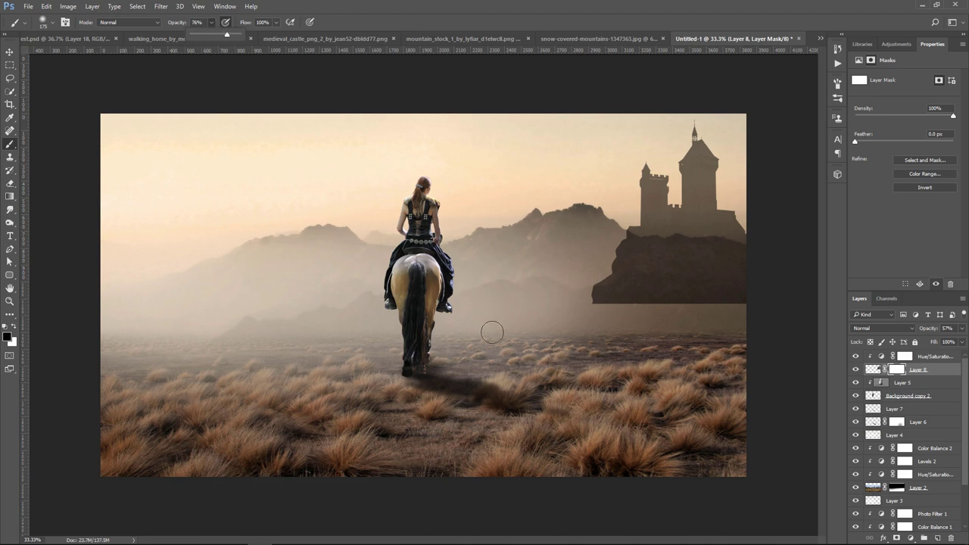
key(bracketright)
key(bracketright)
key(bracketright)
mouse_move(592, 300)
mouse_down()
mouse_move(601, 264)
mouse_move(659, 310)
mouse_move(649, 275)
mouse_move(671, 282)
mouse_move(675, 264)
mouse_move(727, 273)
mouse_up()
key(3)
key(1)
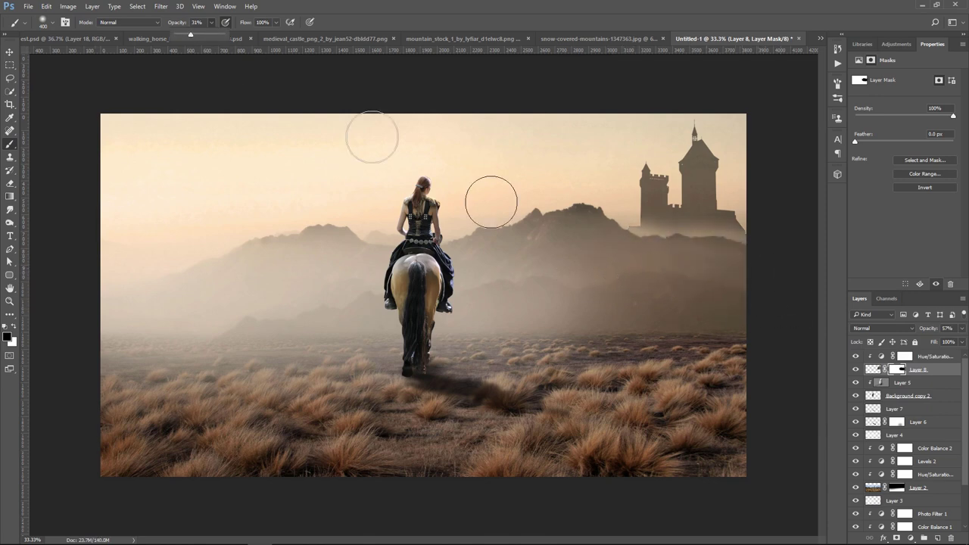
key(bracketright)
key(bracketright)
key(bracketright)
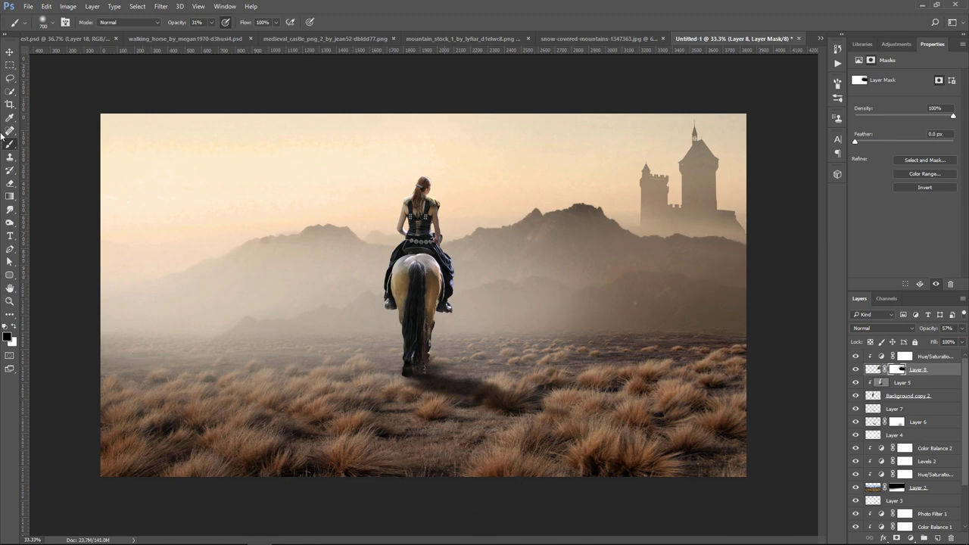
- Stamp all visible layers into a merged Layer 9 above the top Hue/Saturation layer
click(10, 51)
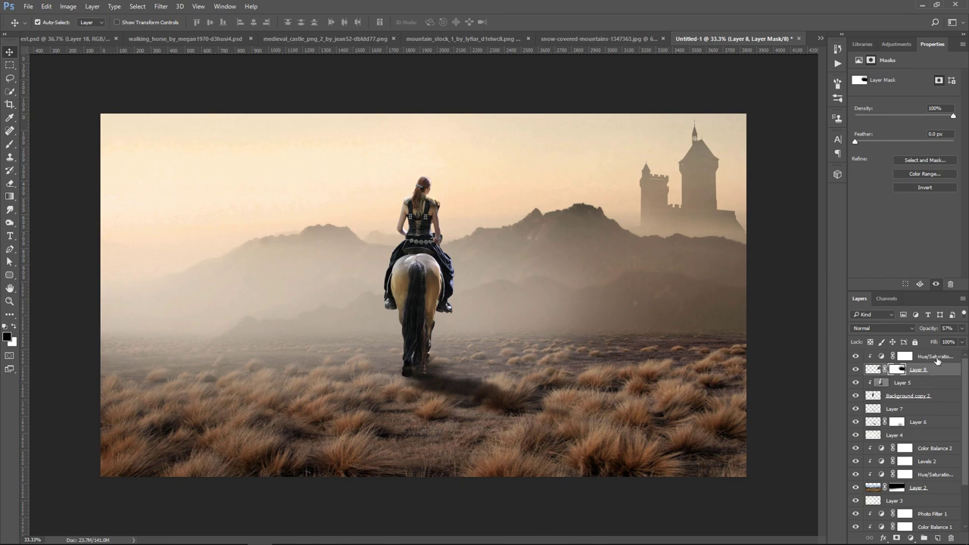
click(936, 358)
key(ctrl+shift+alt+e)
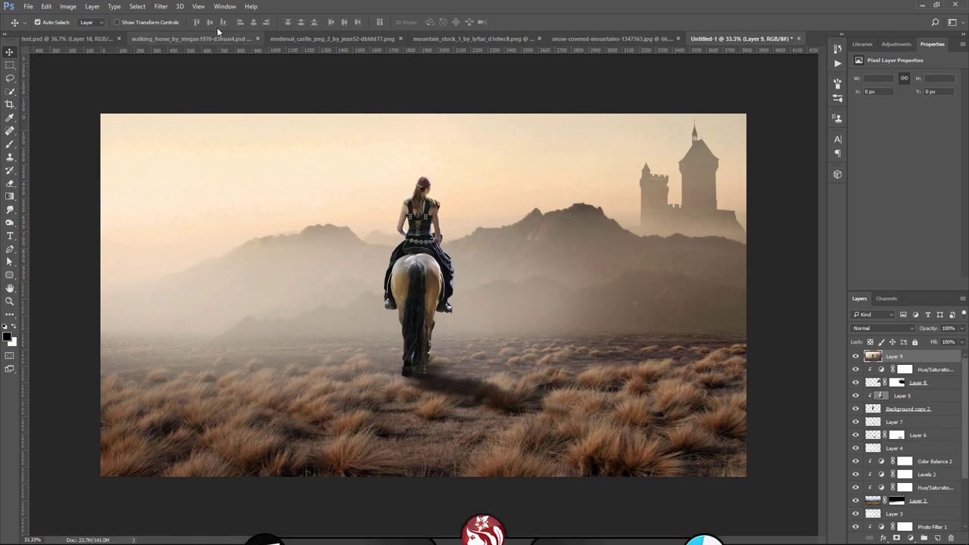
- Launch Filter > Topaz Labs > Topaz Clean 3 on merged Layer 9
click(159, 6)
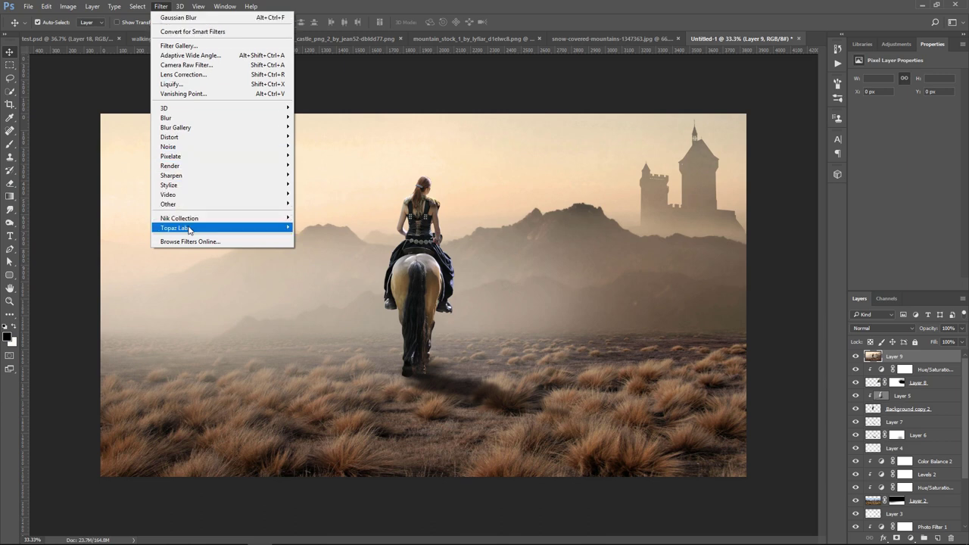
mouse_move(176, 228)
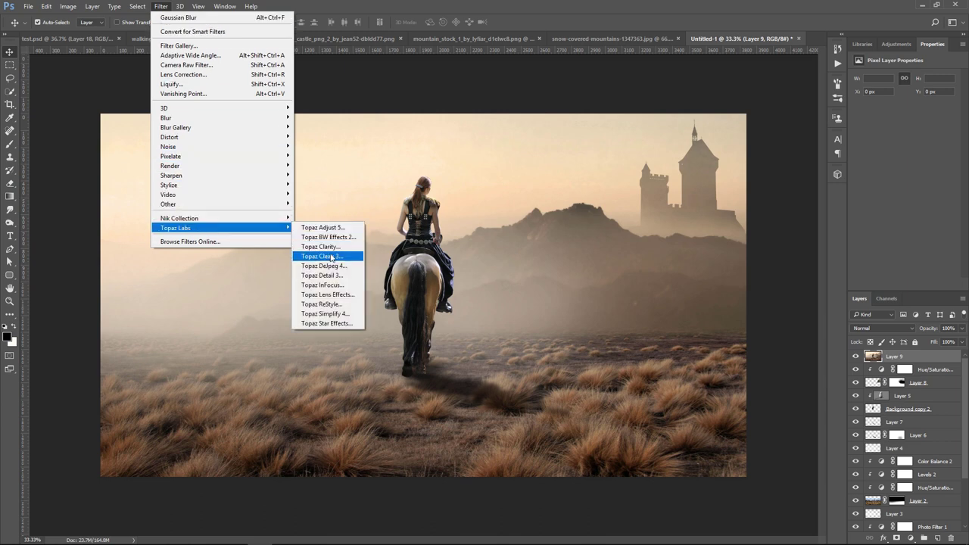
click(331, 259)
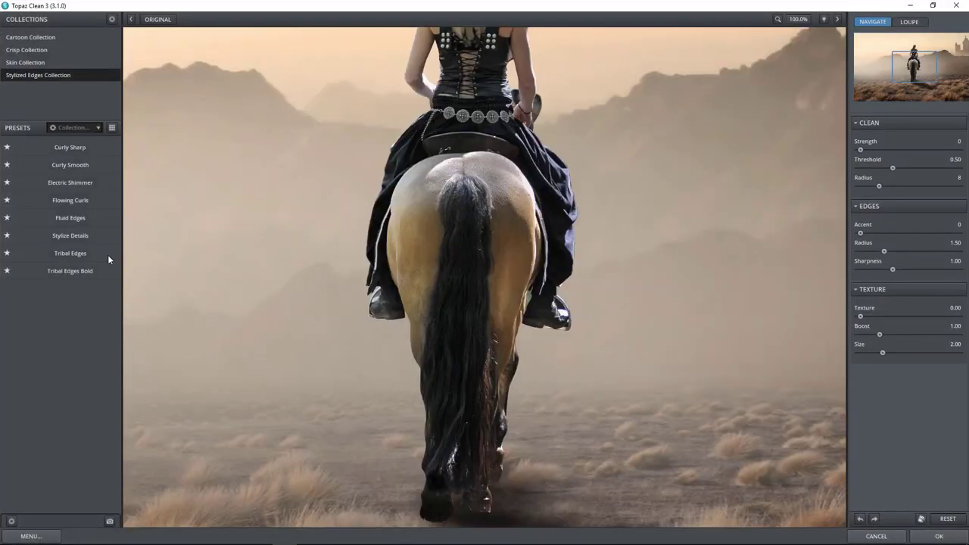
- Apply Topaz Clean's Fluid Edges preset, check the horse's legs and grass, and confirm
click(69, 219)
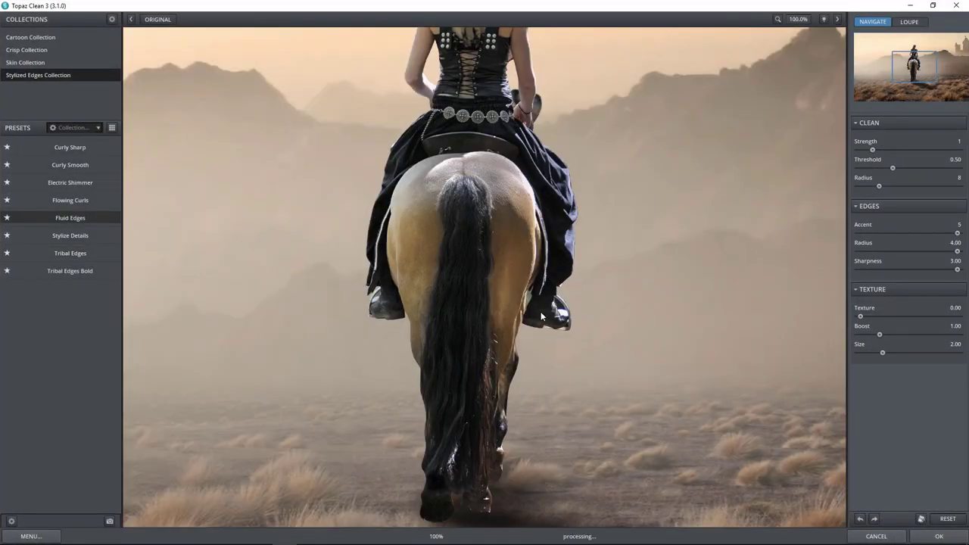
drag(534, 303, 484, 142)
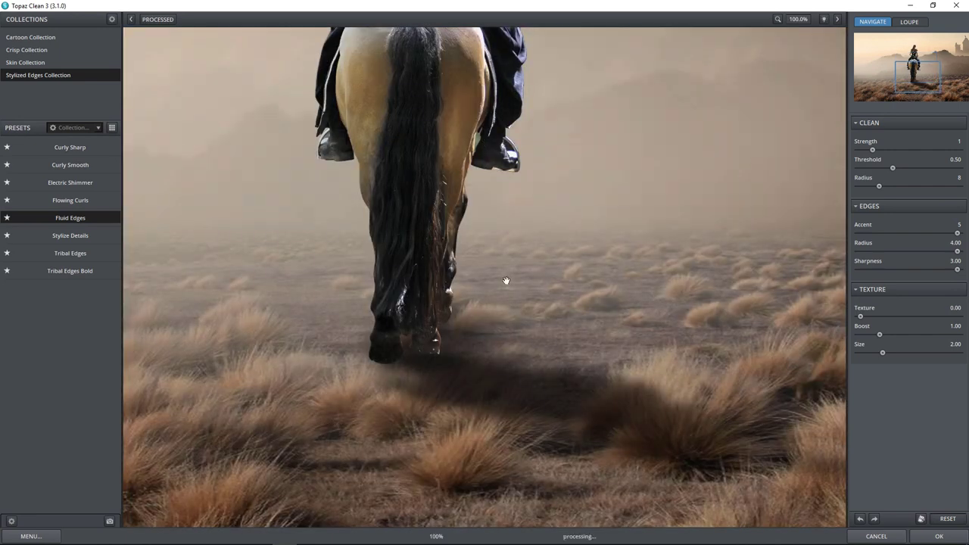
drag(610, 342, 394, 338)
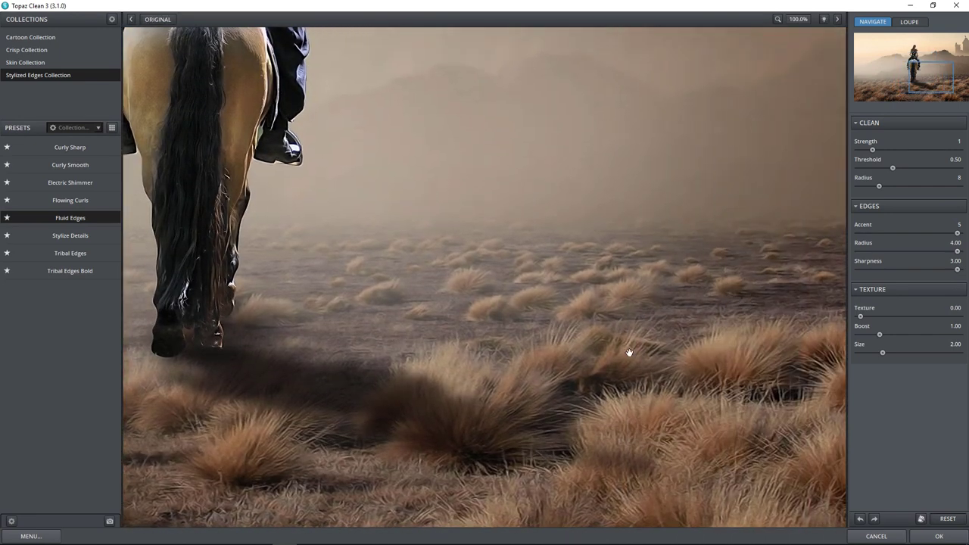
click(942, 538)
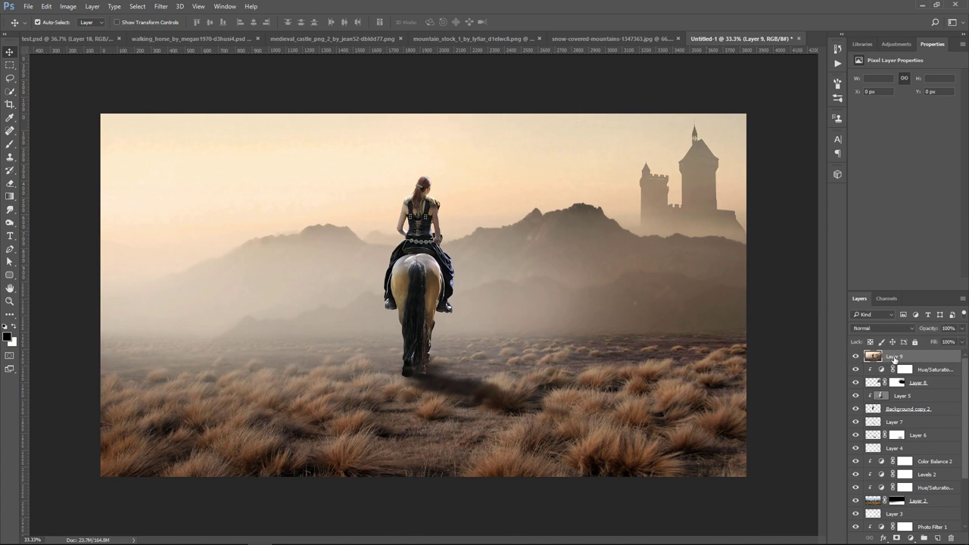
- Open Color Efex Pro 4 and add Cross Processing with method B02 to the filter stack
click(161, 6)
mouse_move(179, 219)
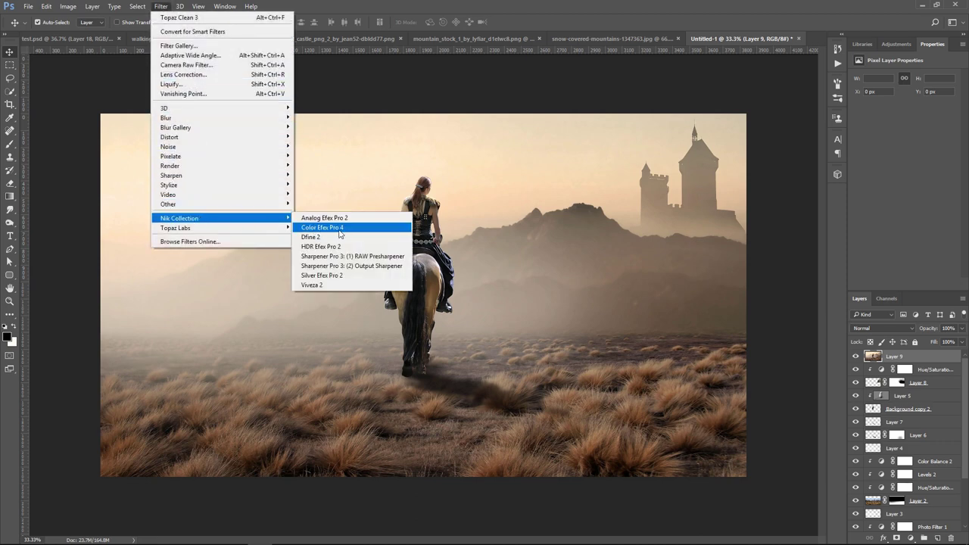
click(339, 228)
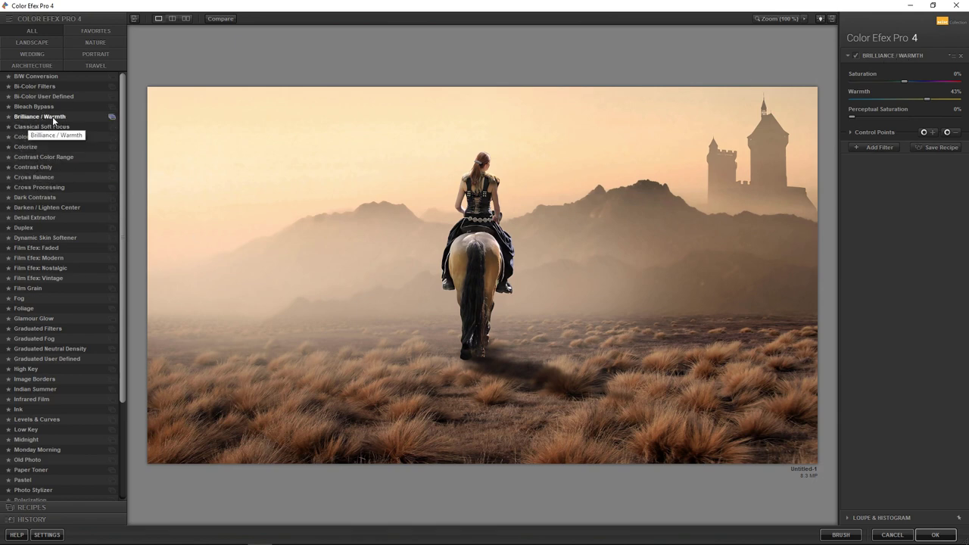
click(875, 147)
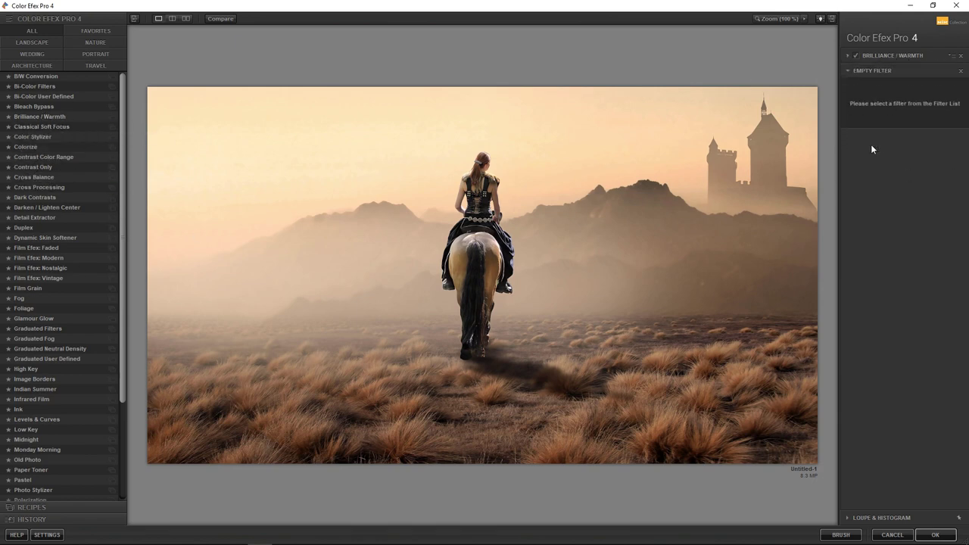
click(32, 188)
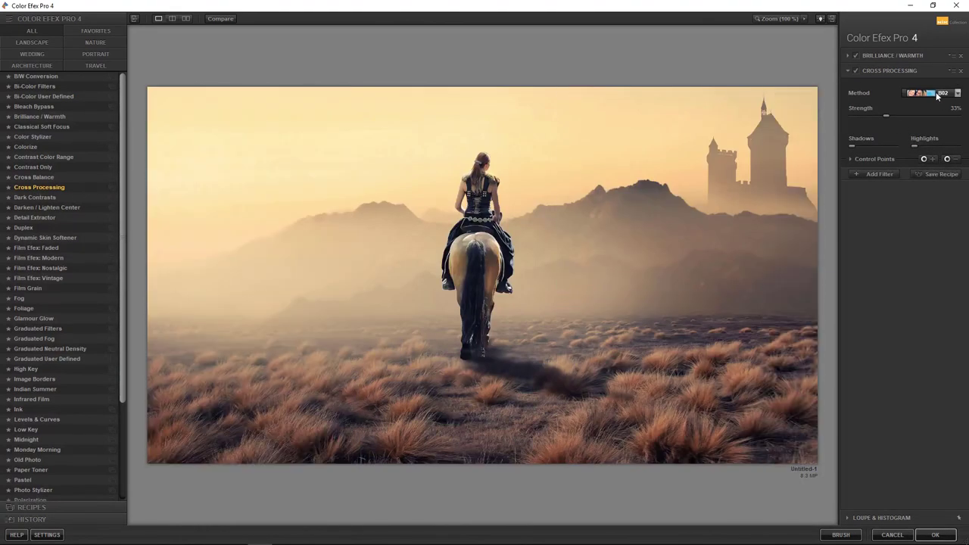
click(957, 93)
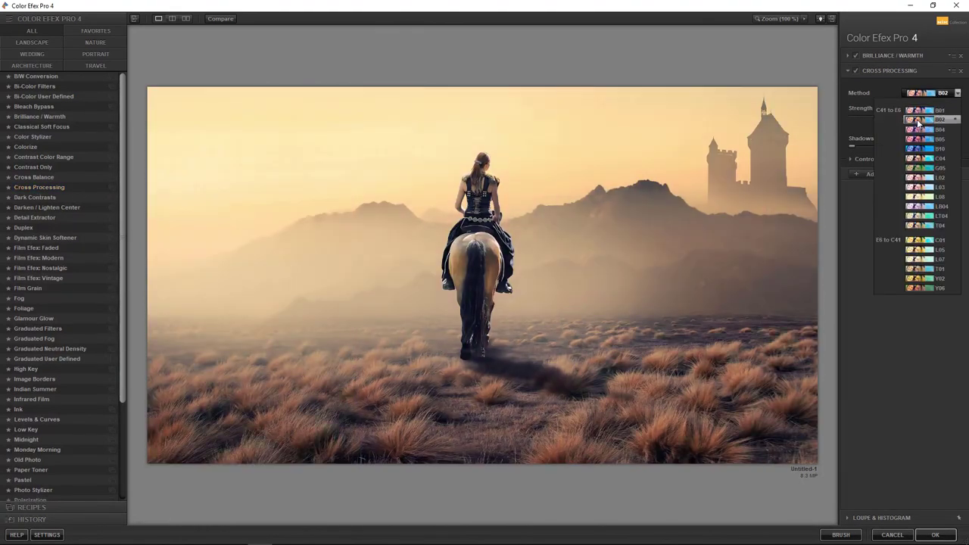
click(917, 120)
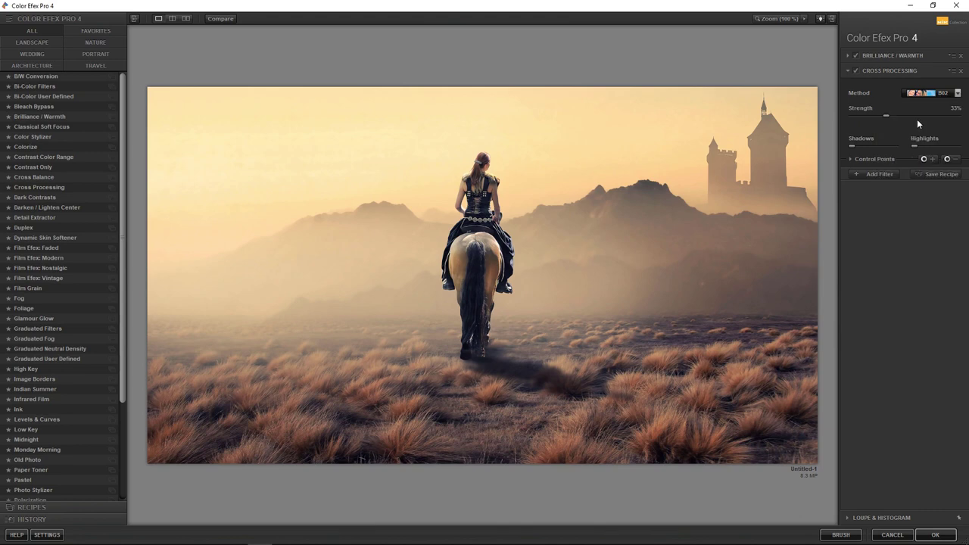
- Add Glamour Glow and Graduated Fog at 16% opacity, then apply the Color Efex stack
click(874, 174)
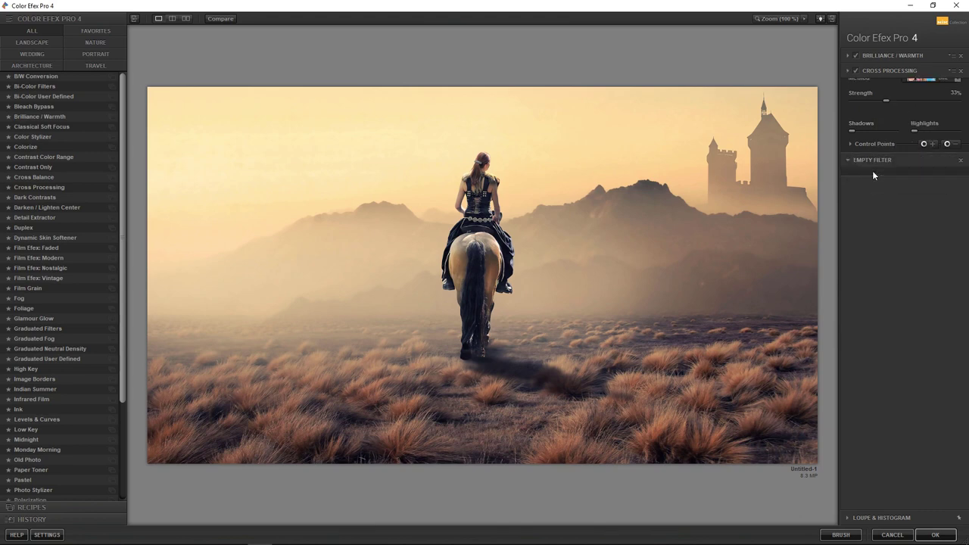
click(32, 319)
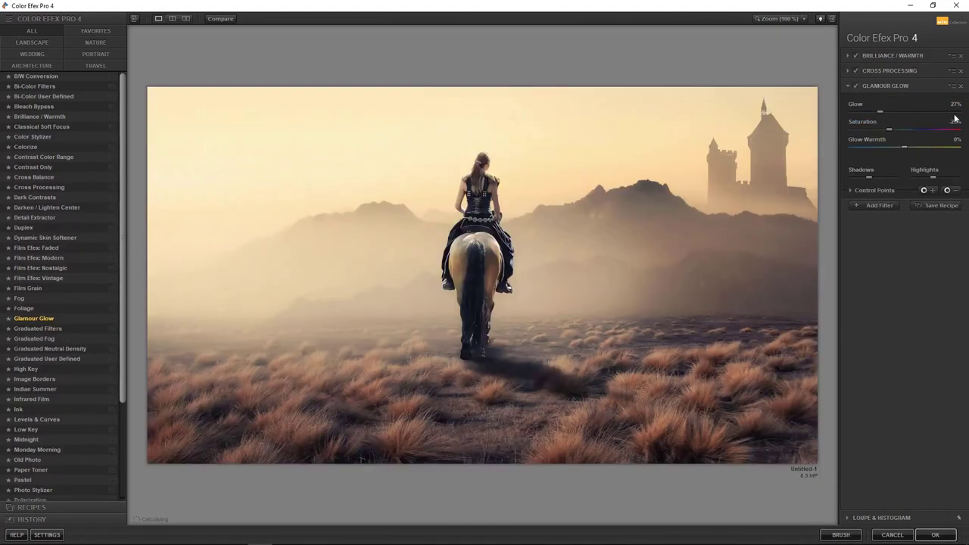
click(878, 204)
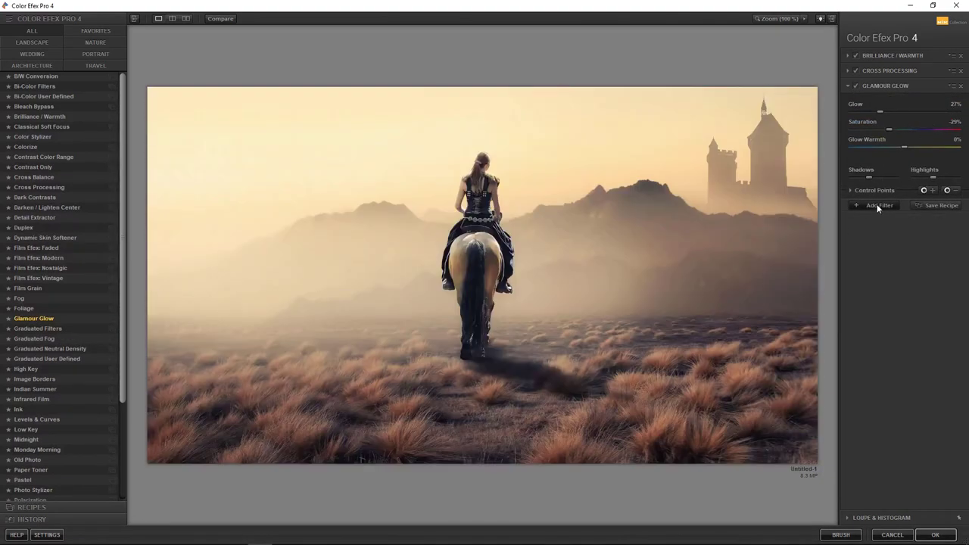
click(49, 340)
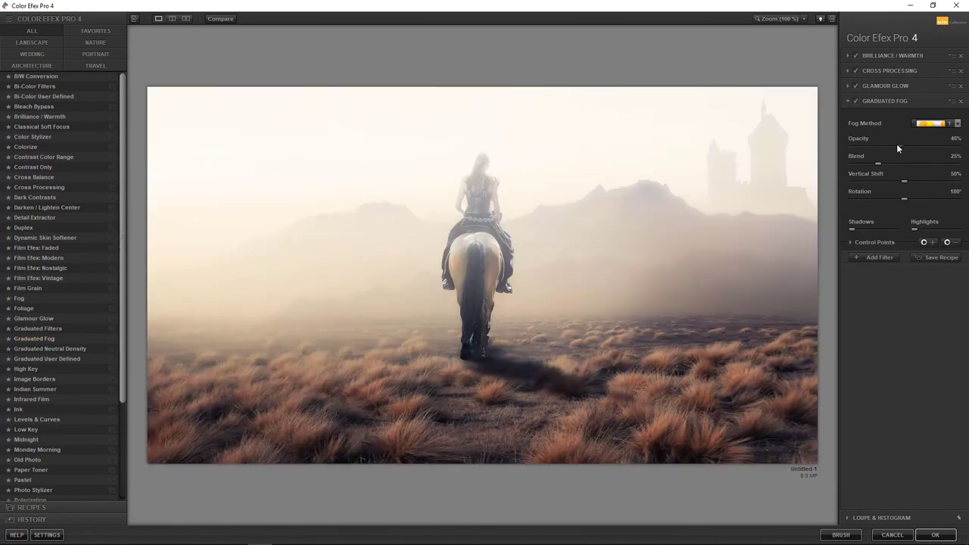
drag(897, 146, 870, 147)
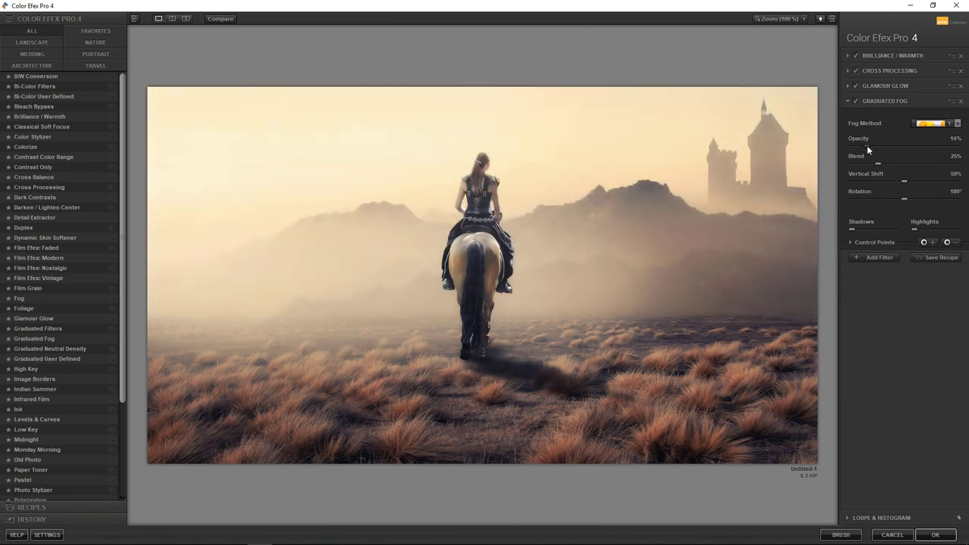
click(880, 257)
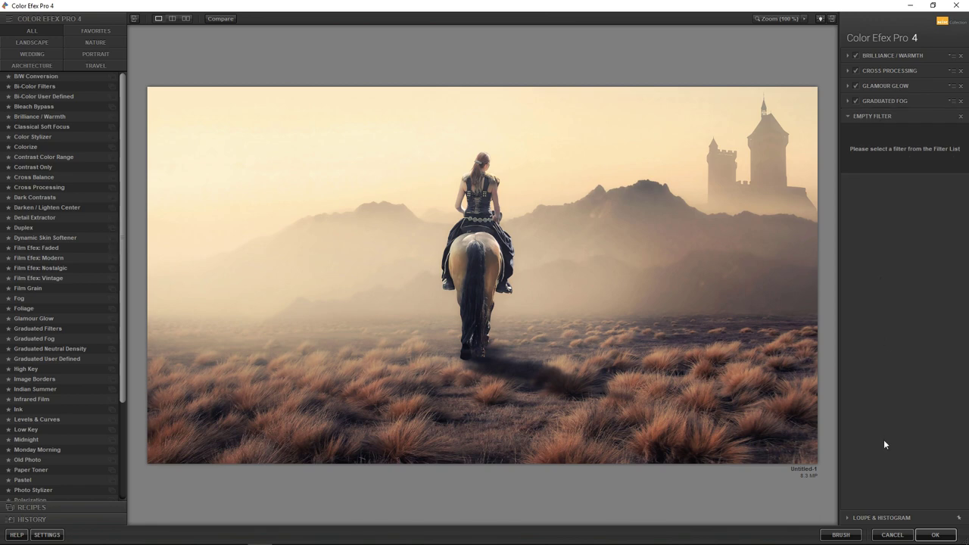
click(940, 534)
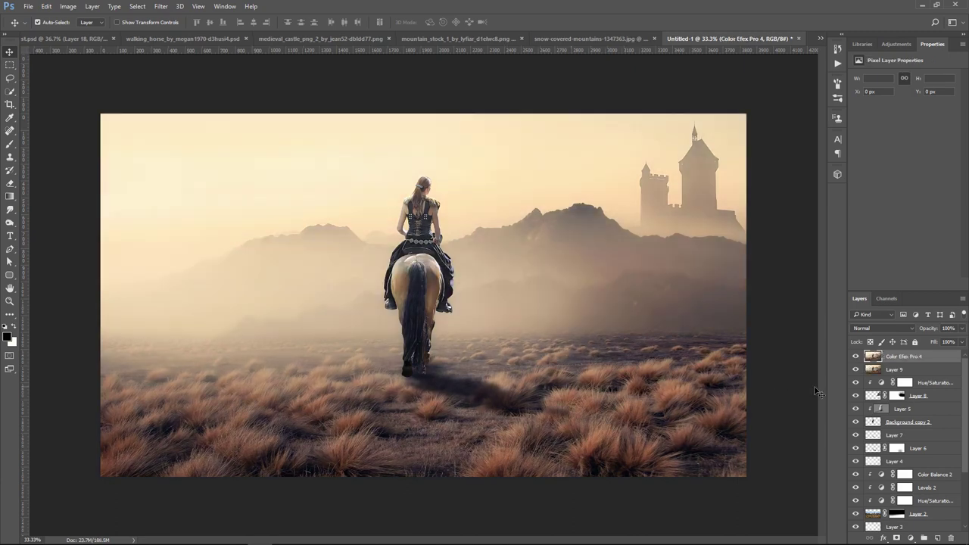
- Create a new top layer and pick the flying-birds brush preset
click(937, 539)
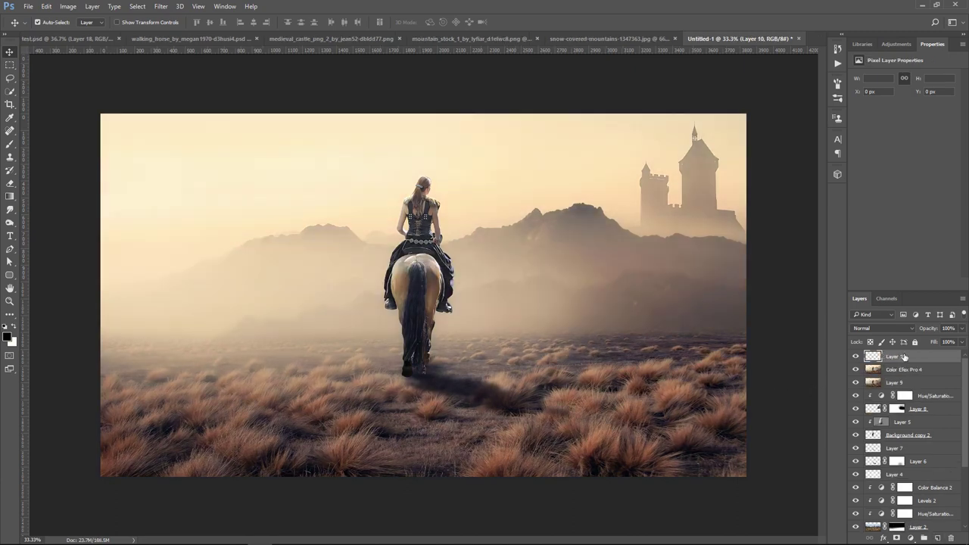
click(10, 143)
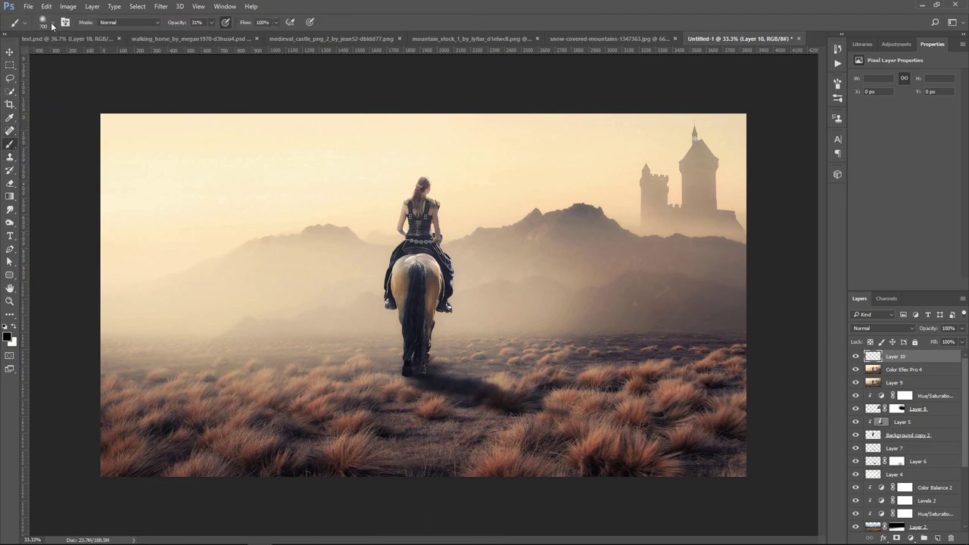
click(51, 24)
scroll(318, 250, down, 1)
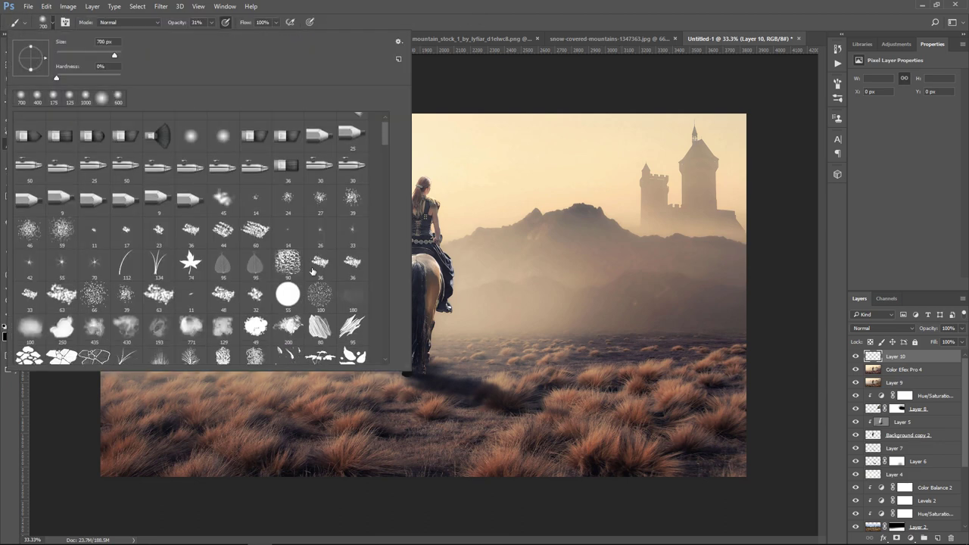
scroll(313, 271, down, 2)
scroll(313, 271, down, 2)
scroll(313, 271, down, 1)
scroll(313, 272, down, 1)
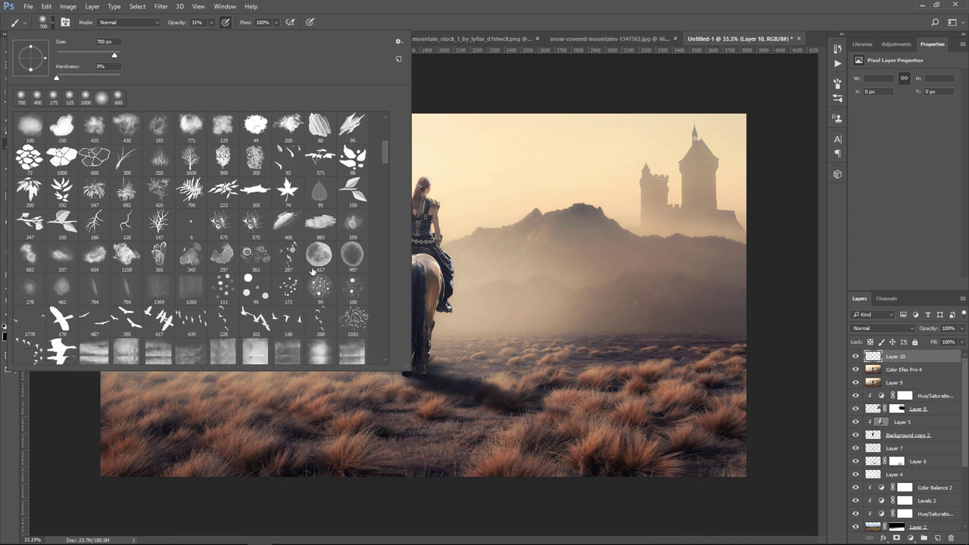
scroll(312, 272, down, 1)
click(32, 322)
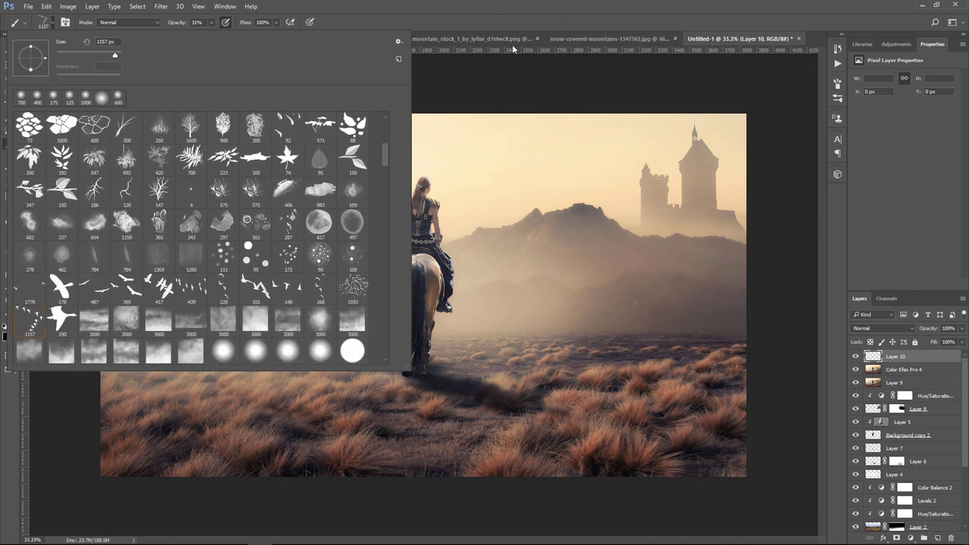
click(519, 21)
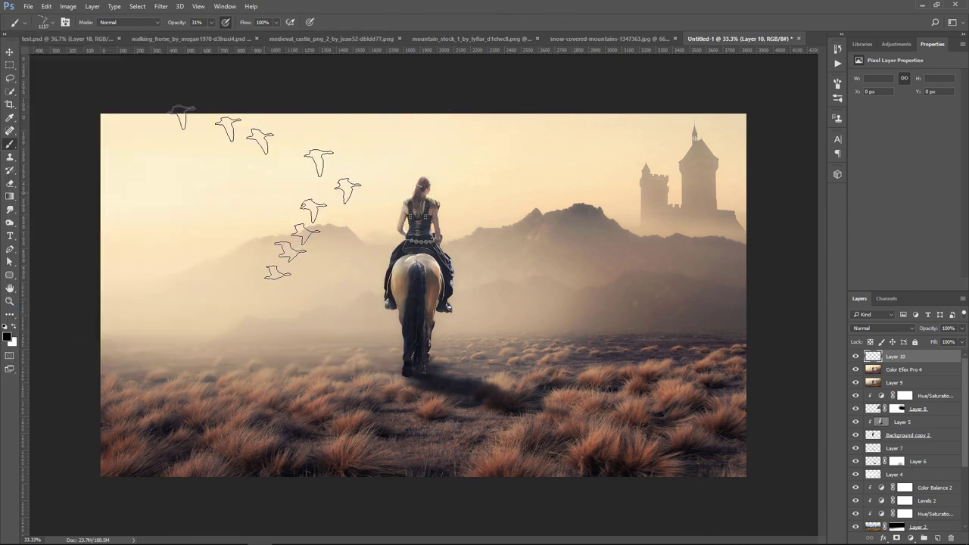
- Stamp birds into the upper-left sky with the brush at 260 px and 79% opacity
key(bracketleft)
key(bracketleft)
key(bracketleft)
key(bracketleft)
key(bracketleft)
key(bracketleft)
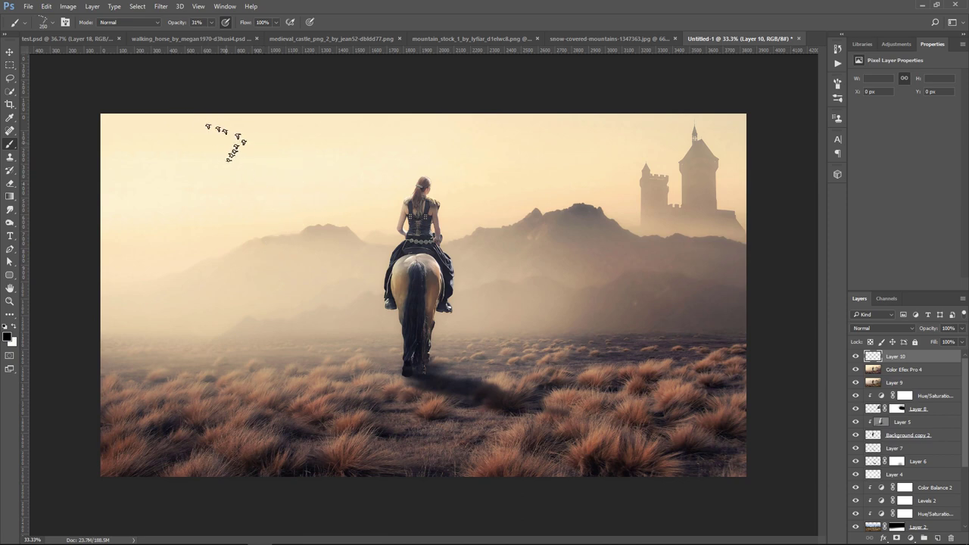
click(214, 142)
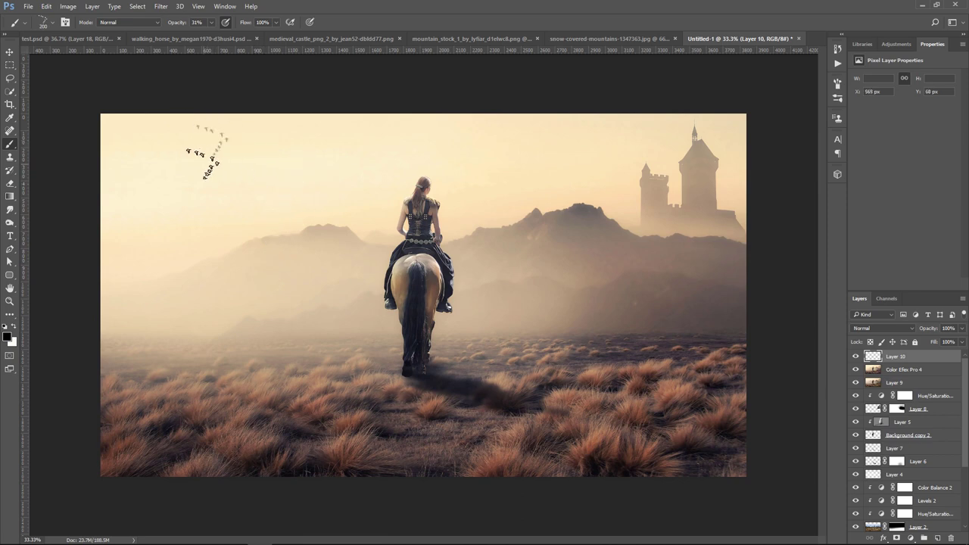
key(ctrl+z)
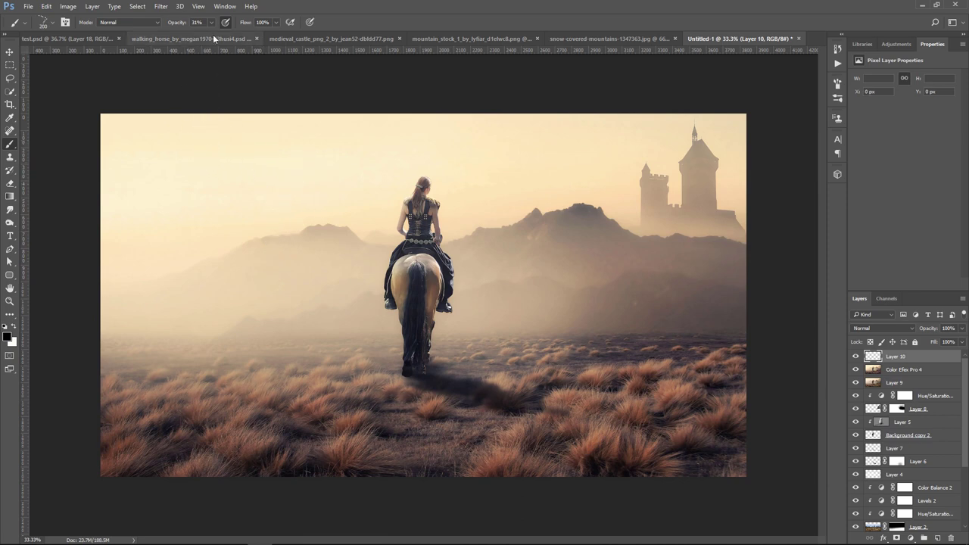
click(212, 23)
drag(232, 37, 234, 38)
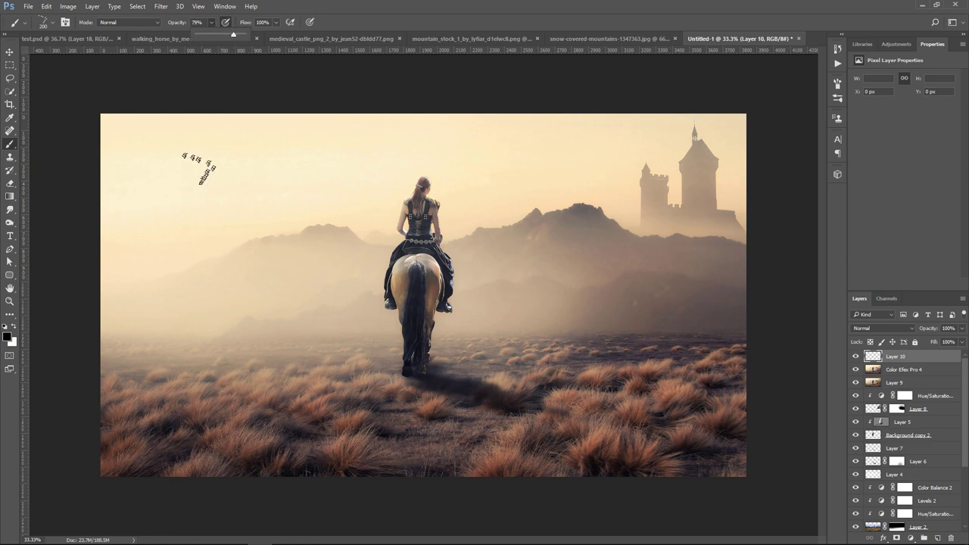
click(211, 146)
click(303, 227)
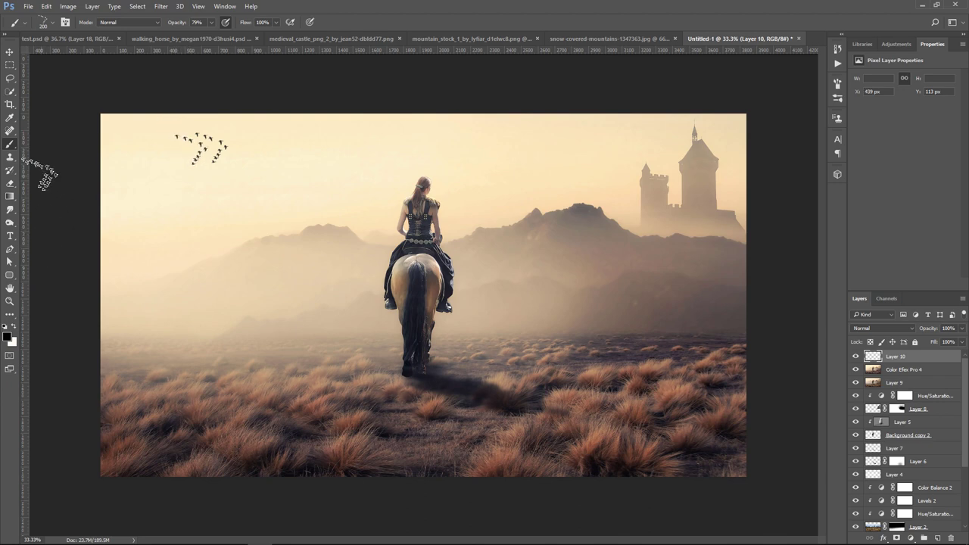
click(10, 65)
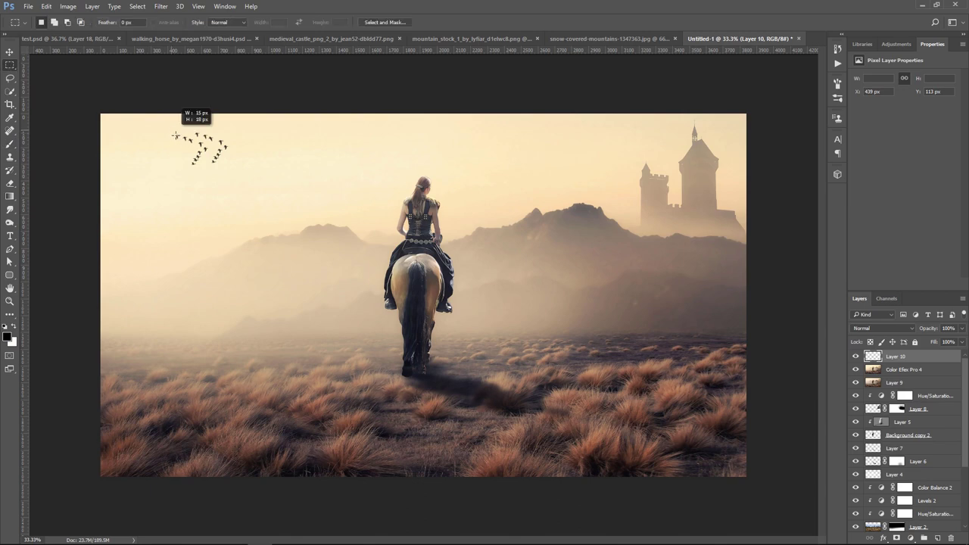
- Outline the stray leftmost bird with the Pen, turn it into a selection and delete it
drag(172, 134, 193, 145)
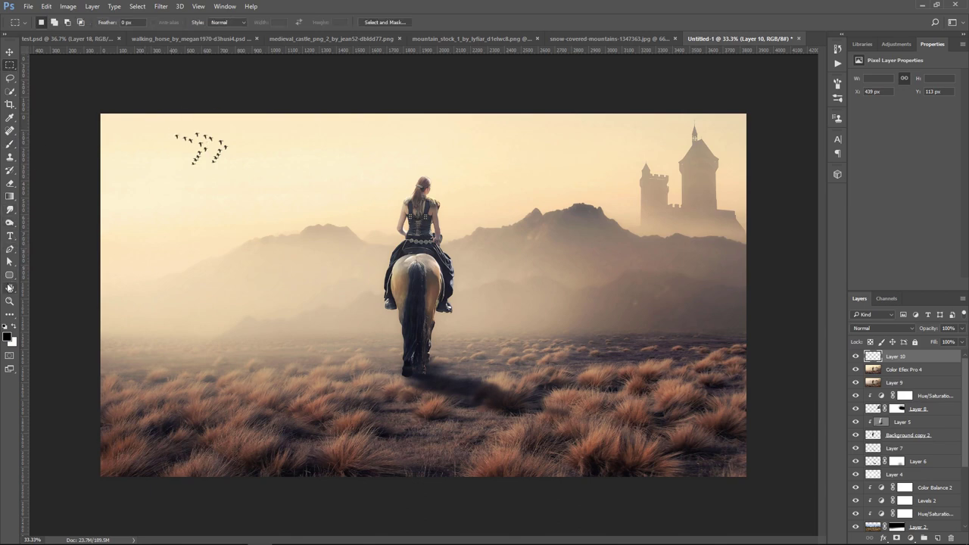
click(10, 249)
click(167, 133)
click(174, 146)
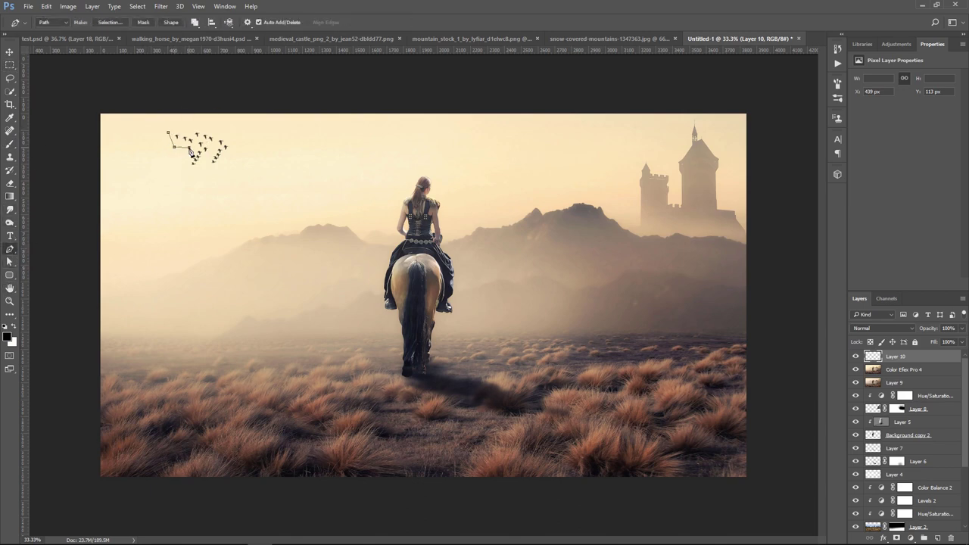
click(188, 146)
click(201, 145)
click(181, 129)
click(168, 133)
key(ctrl+Return)
key(ctrl+d)
- Soften the birds with a ~3 px Gaussian Blur and fade Layer 10 to 84% opacity
click(160, 6)
mouse_move(220, 117)
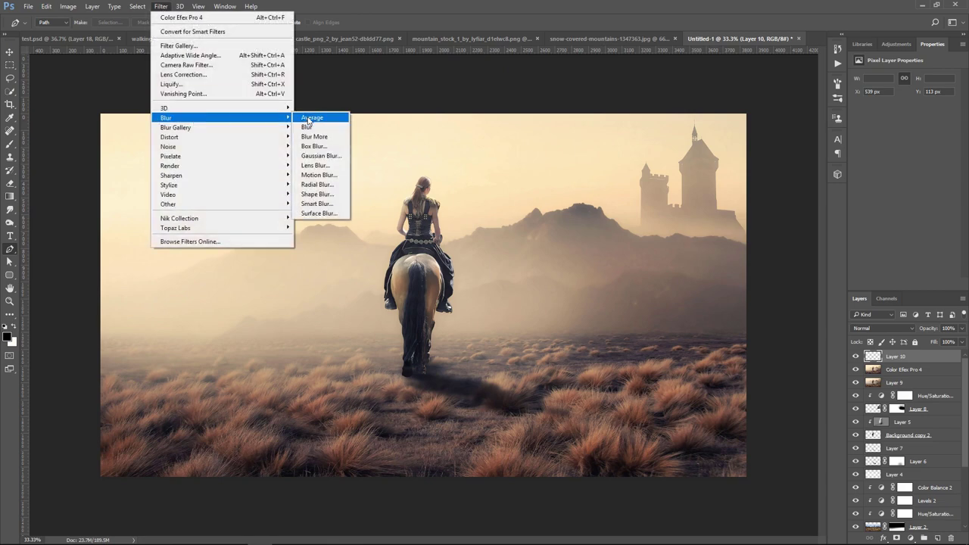
click(321, 155)
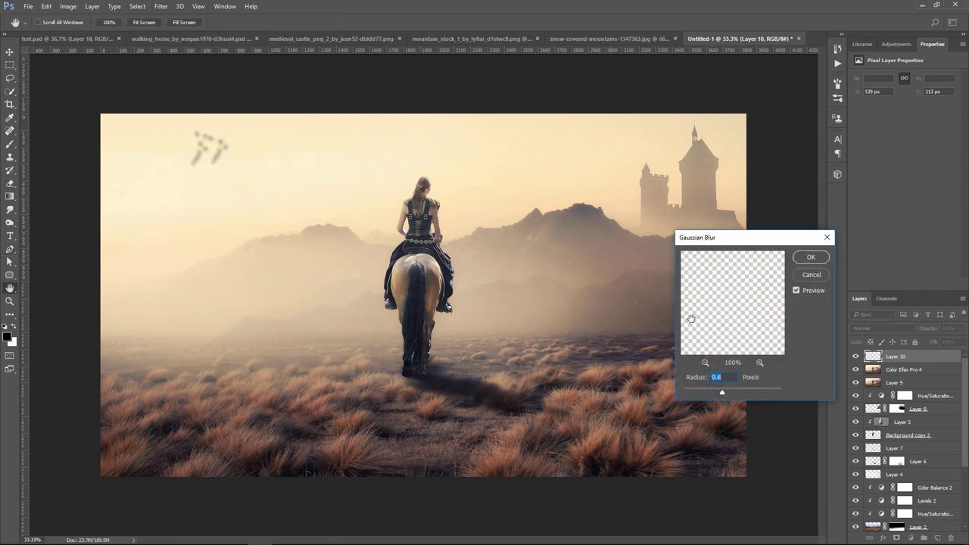
drag(724, 393, 703, 393)
click(812, 257)
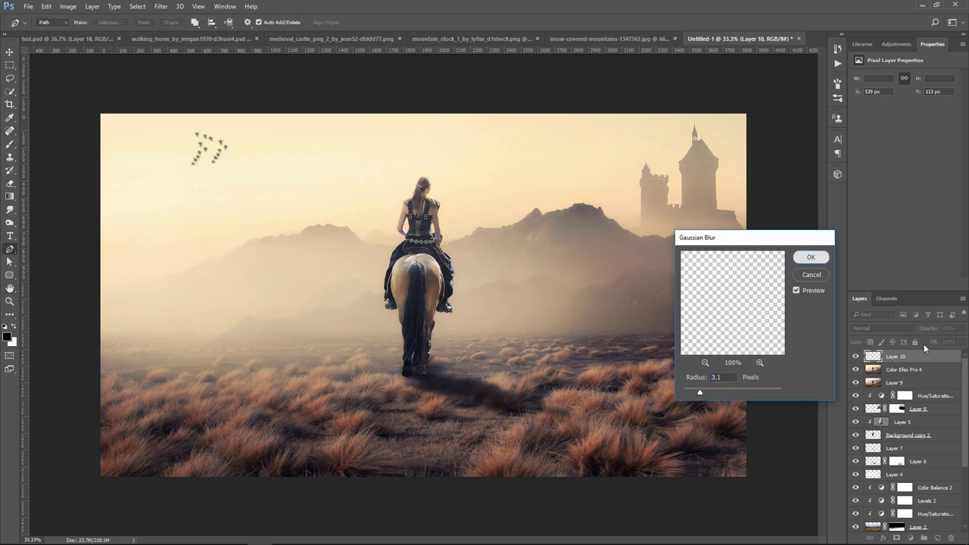
click(961, 329)
drag(960, 342, 952, 343)
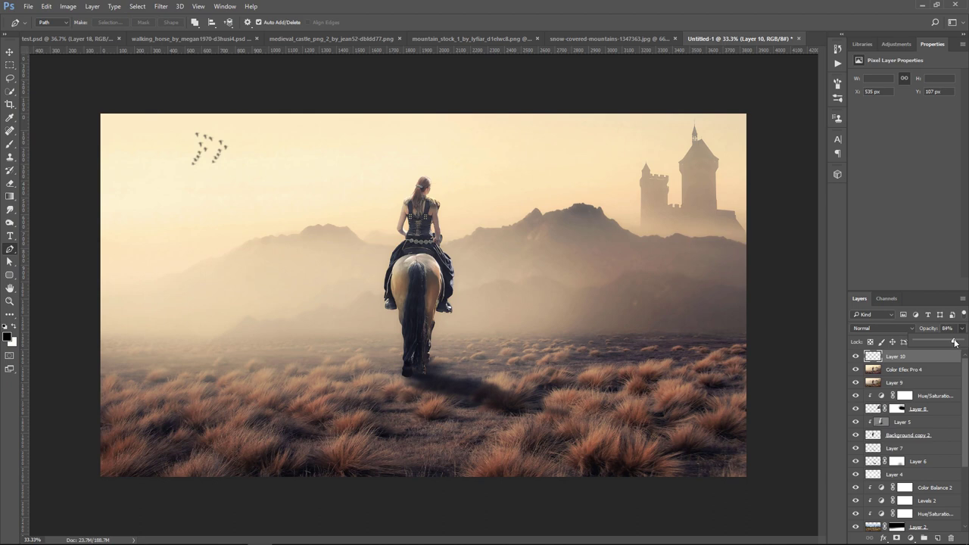
- Stamp a merged layer and add Color Balance with midtones +15 red and +13 blue
click(938, 538)
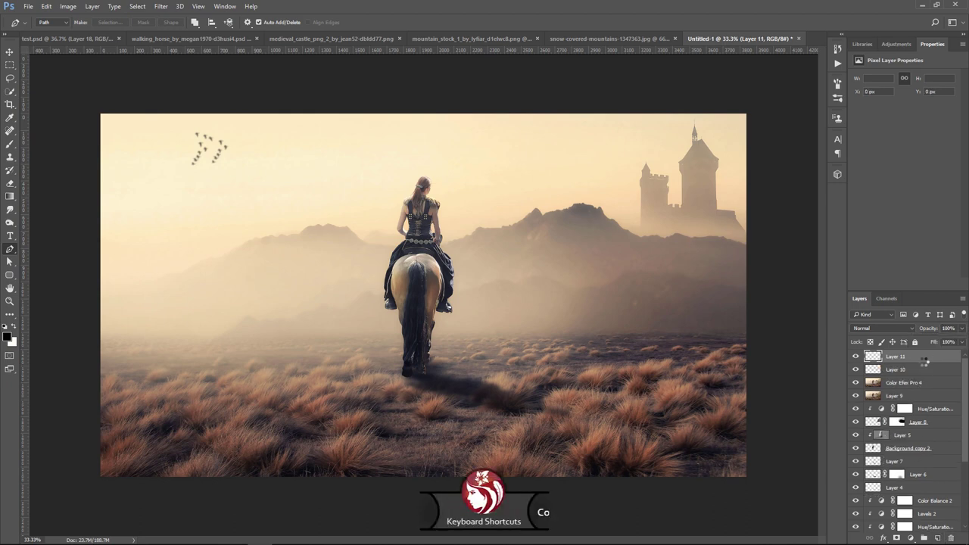
key(ctrl+shift+alt+e)
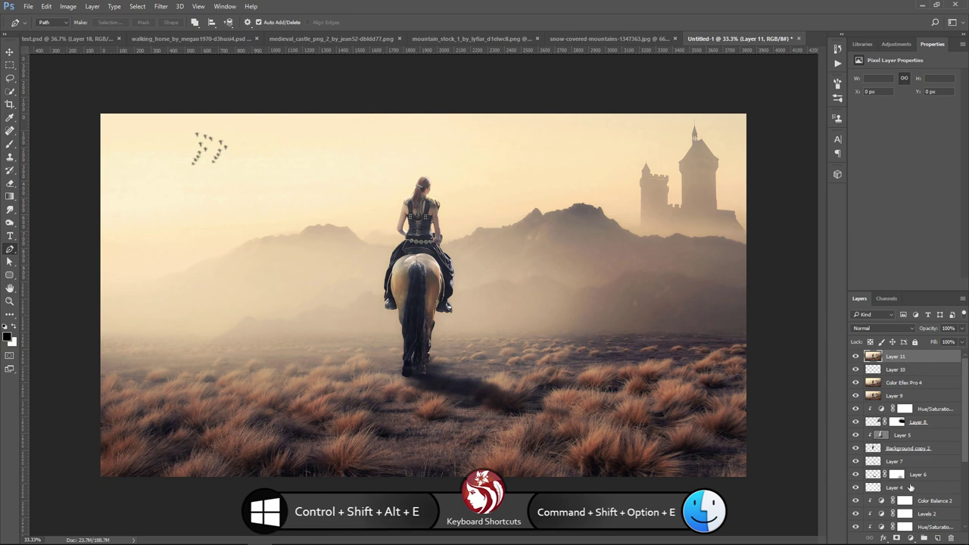
click(911, 538)
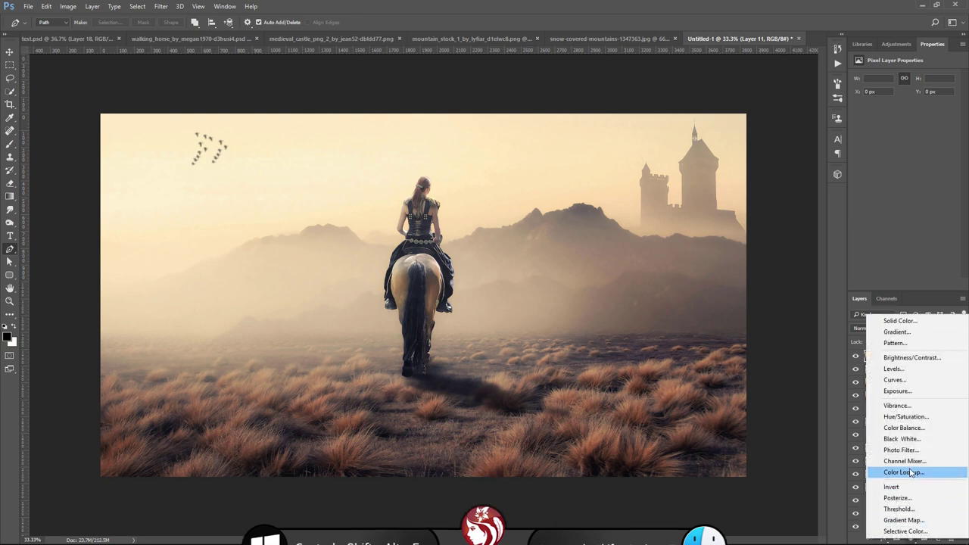
click(921, 429)
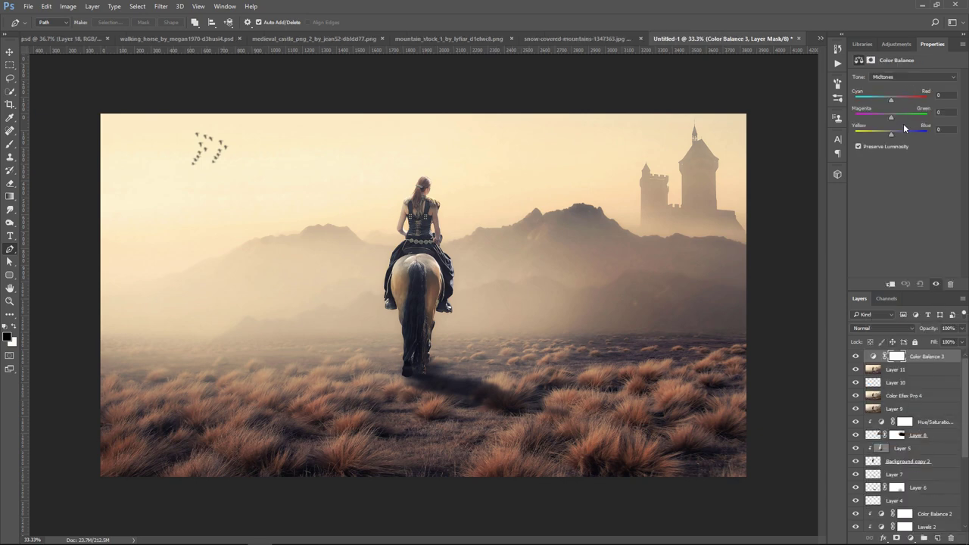
drag(891, 136, 897, 136)
drag(890, 98, 895, 118)
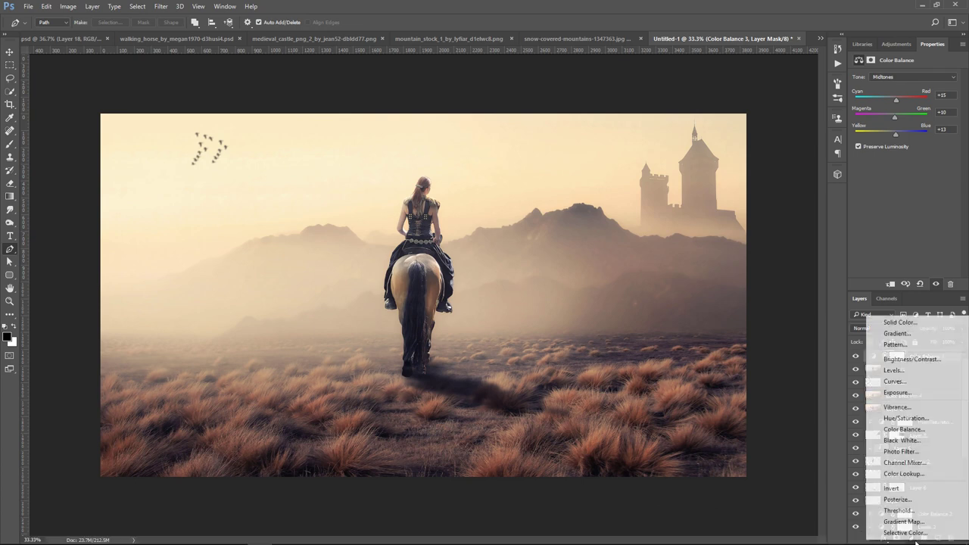
- Add a Warming Filter (85) Photo Filter at about 26% density
click(906, 539)
click(901, 452)
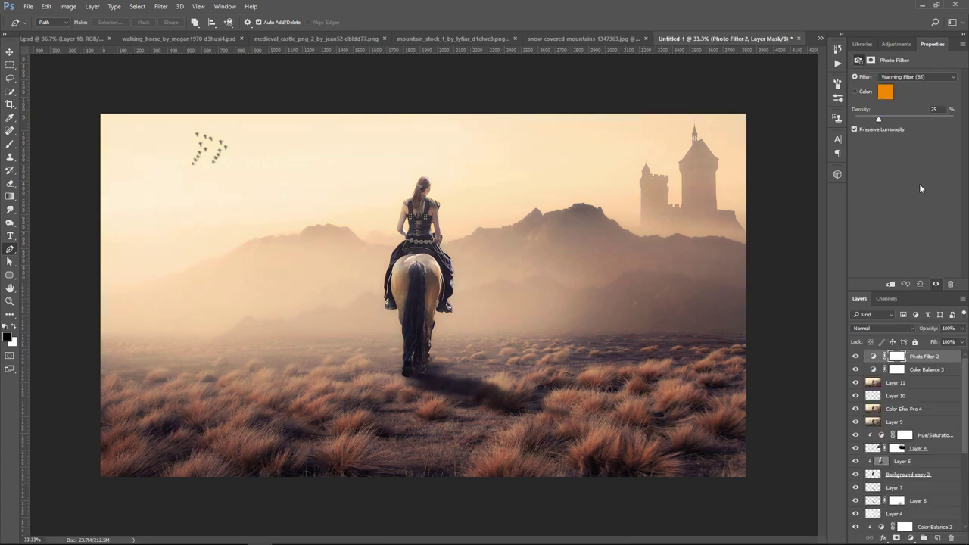
drag(878, 121, 894, 121)
click(857, 357)
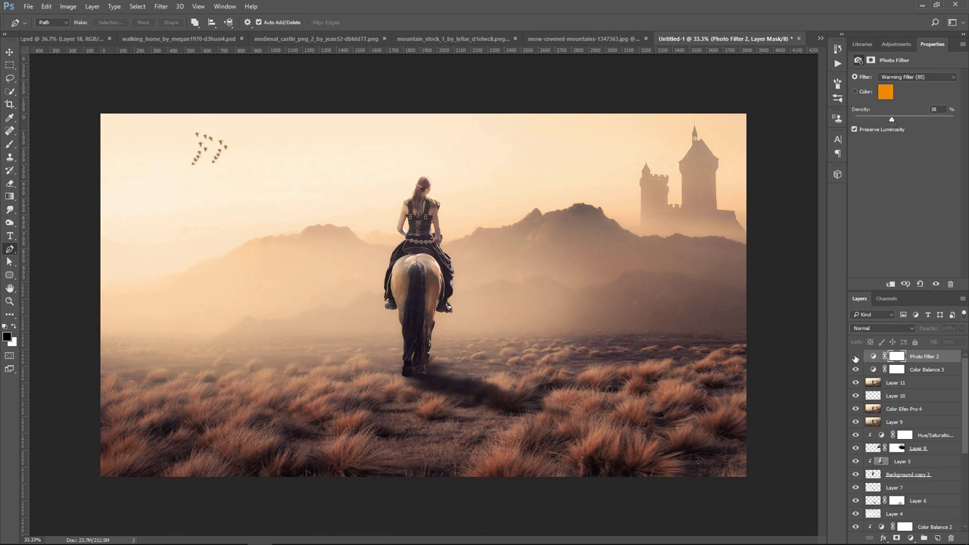
click(857, 357)
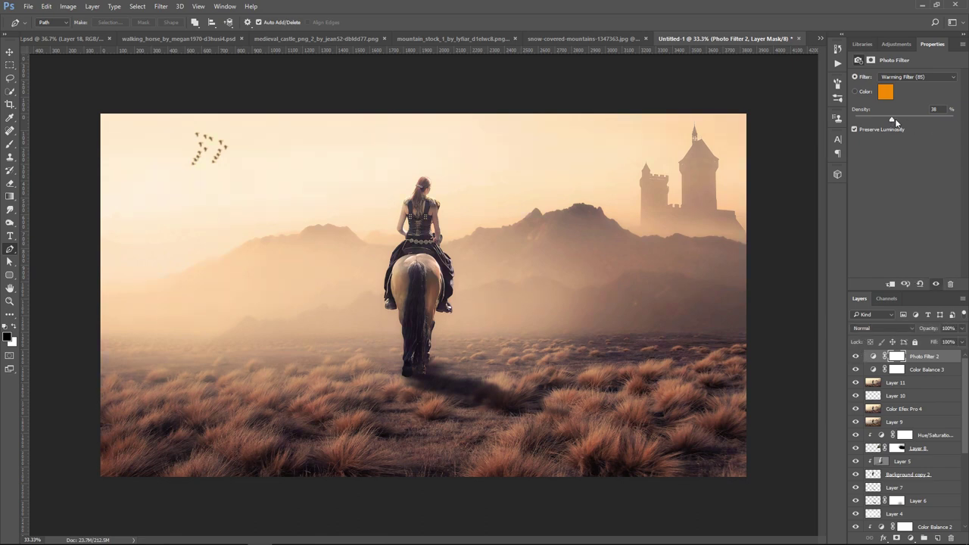
drag(895, 119, 881, 121)
key(v)
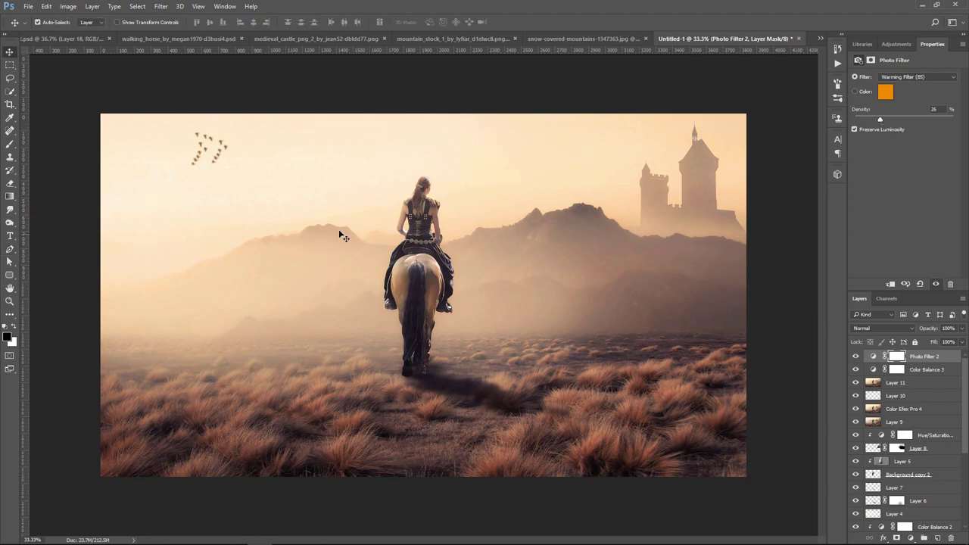